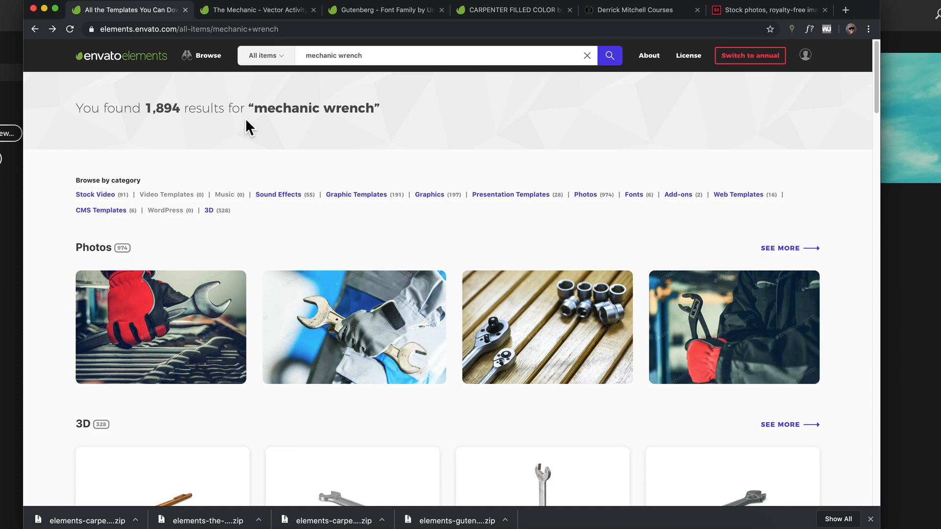
- Review the searchable item categories and browse the "mechanic wrench" results across 3D, graphics, graphic templates and stock video
left_click(265, 55)
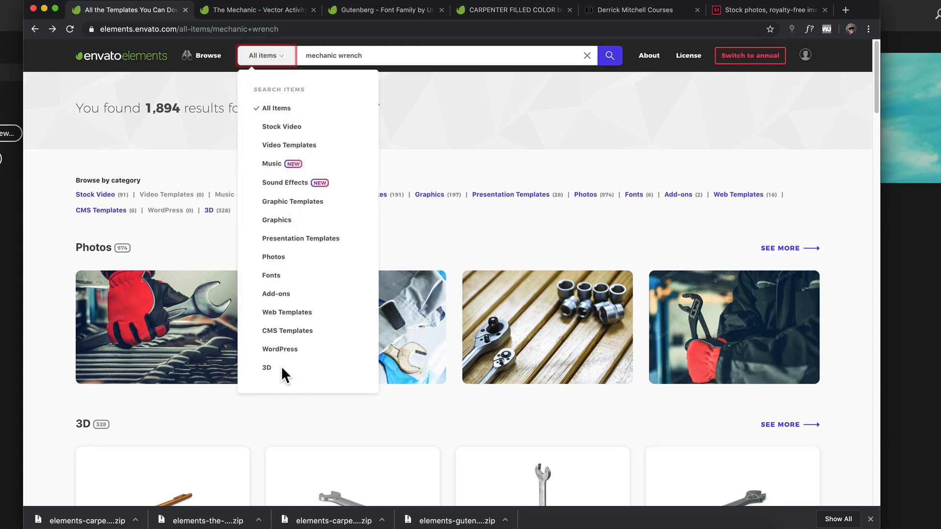
left_click(473, 101)
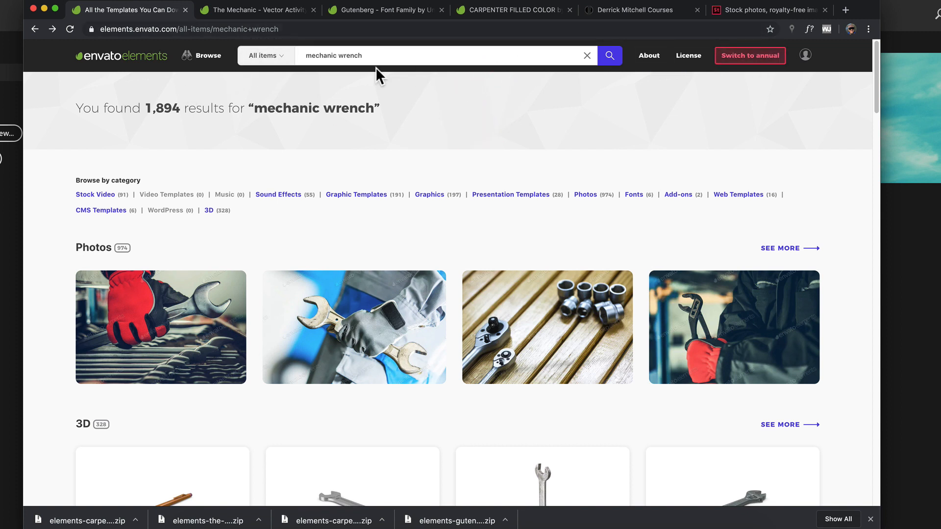
left_click(414, 52)
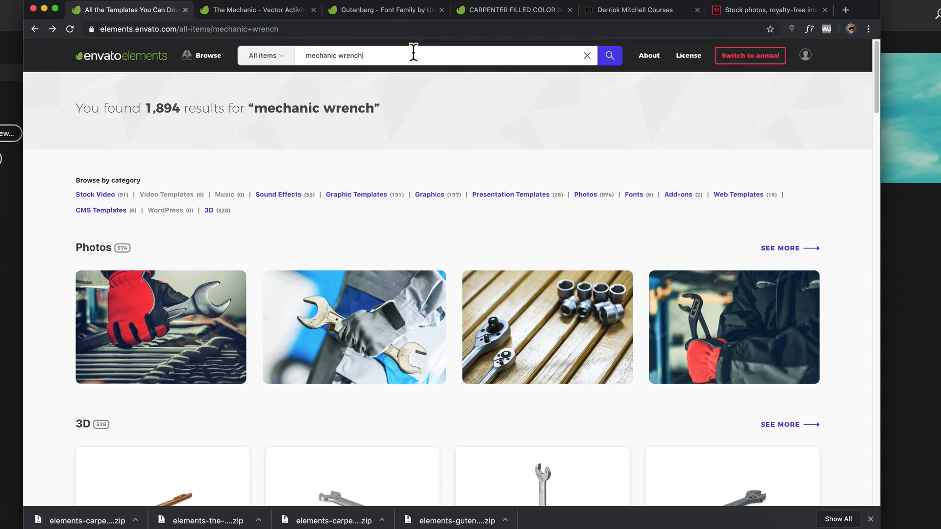
scroll(429, 79, "down", 3)
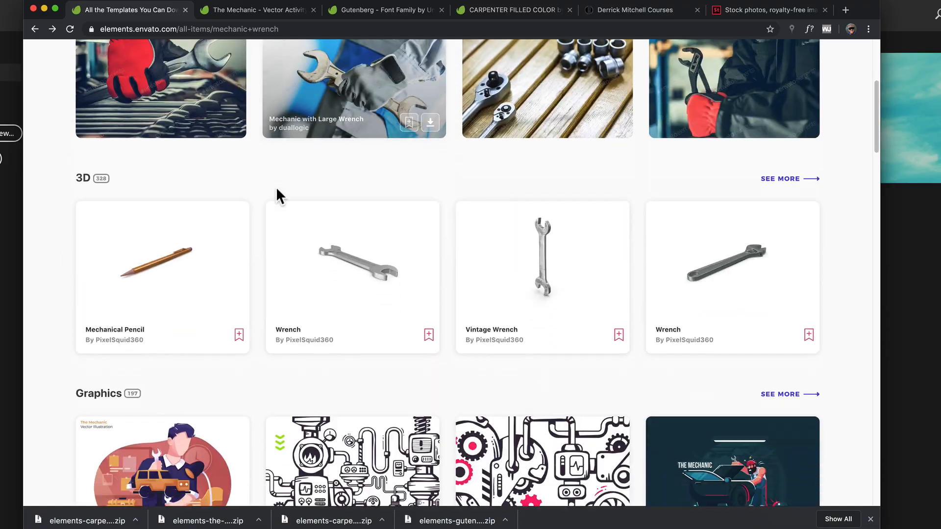
scroll(510, 158, "down", 3)
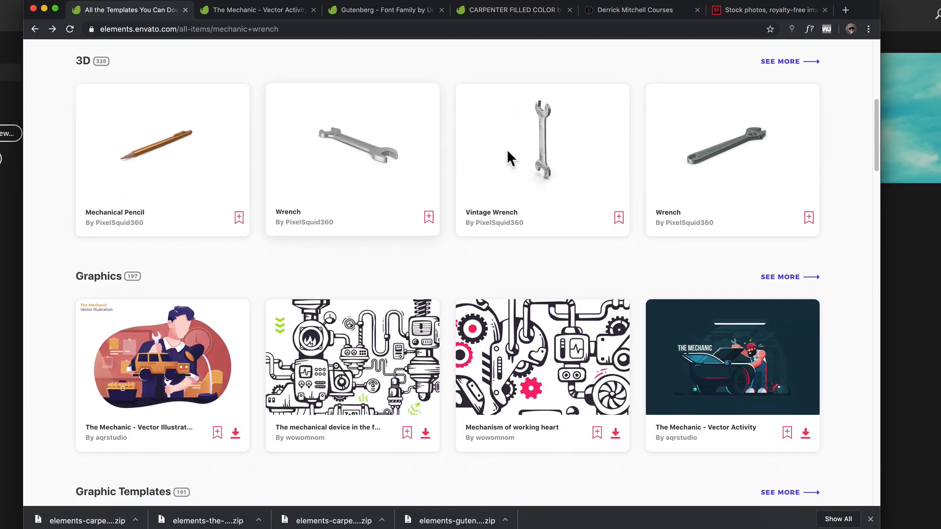
scroll(404, 162, "down", 5)
scroll(392, 159, "up", 2)
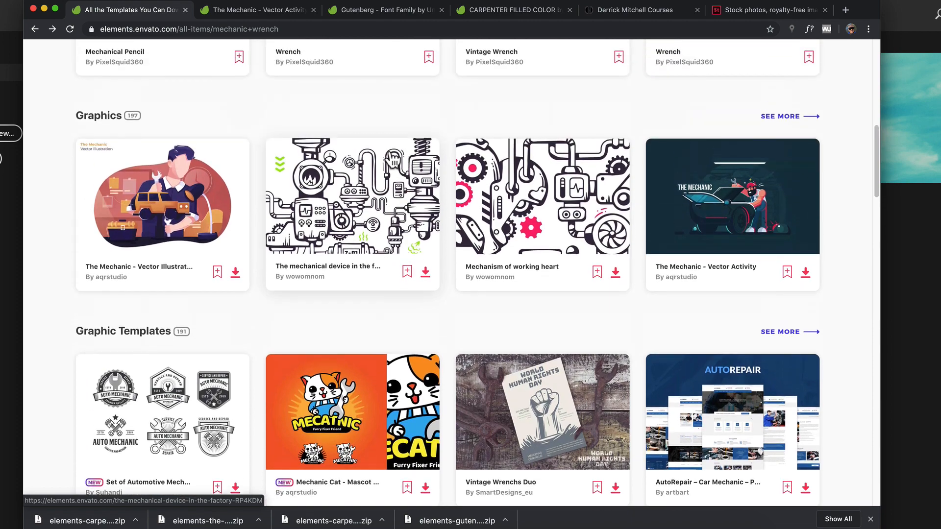
scroll(549, 184, "down", 6)
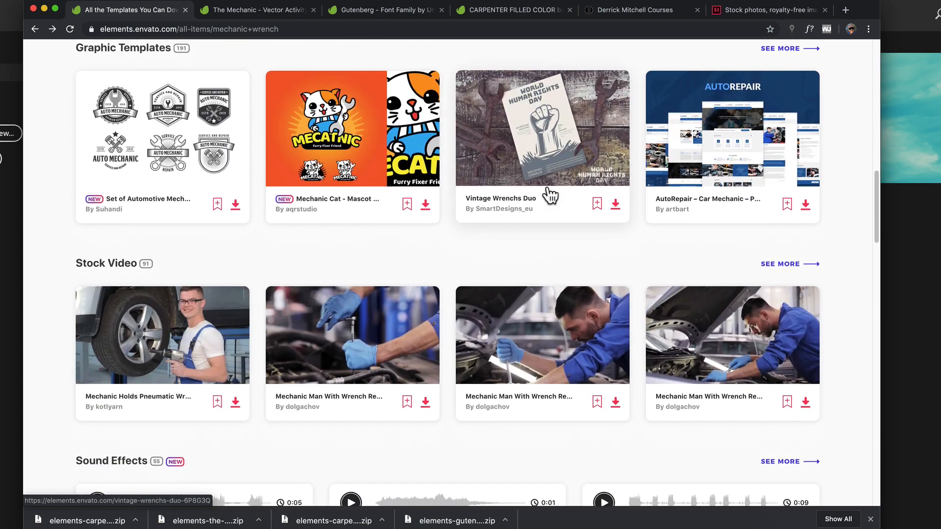
scroll(550, 196, "up", 1)
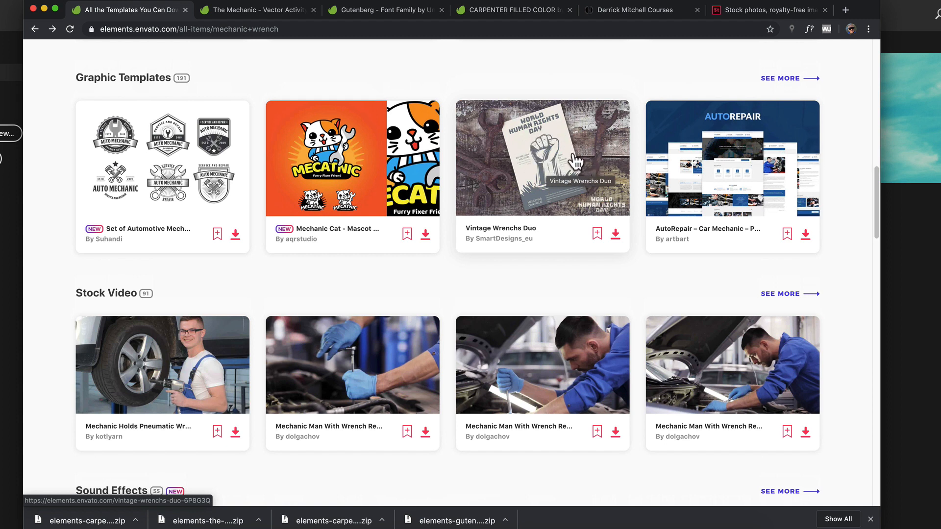
- Add the Vintage Wrenchs Duo and the Set of Automotive Mechanic Logo Badge templates to the collection named after the instructor
left_click(597, 234)
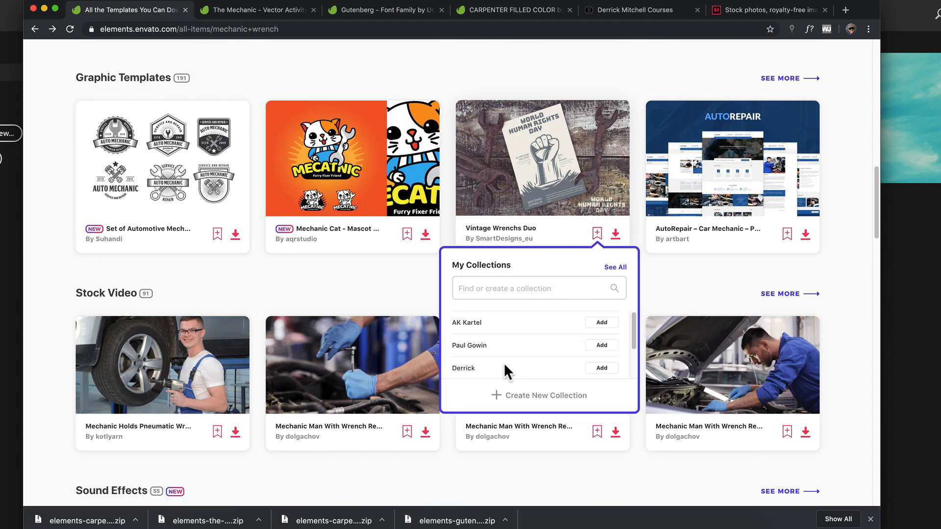
left_click(604, 369)
left_click(410, 297)
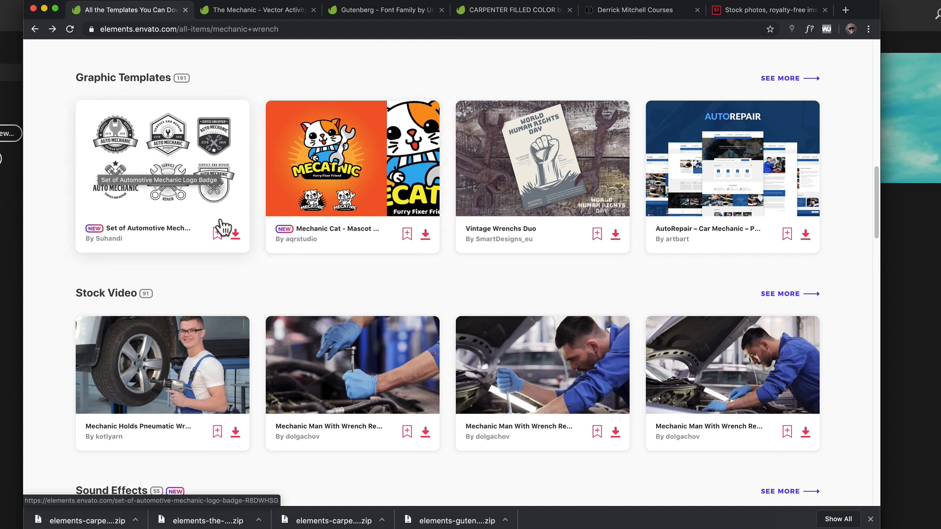
left_click(218, 234)
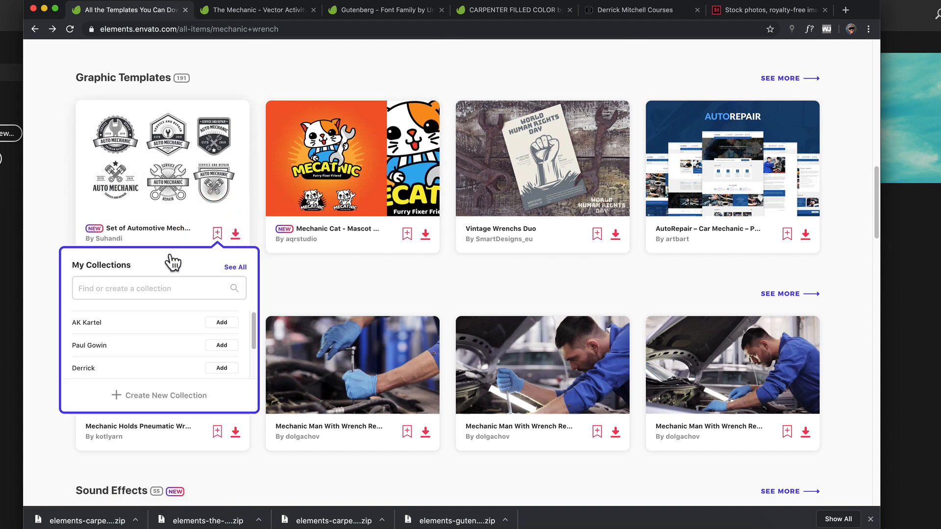
left_click(223, 368)
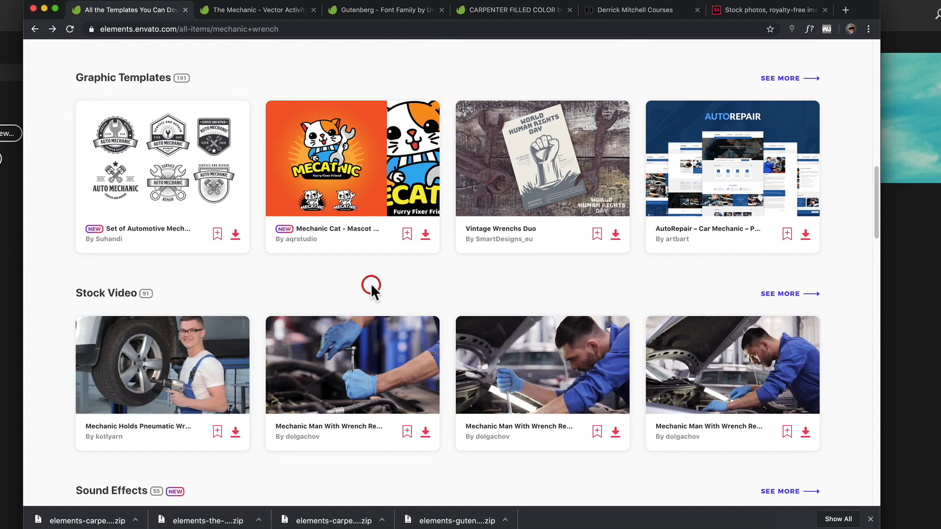
- Download the Gutenberg font family from the Fonts results, licensing it to the first recent project
scroll(576, 321, "down", 3)
scroll(576, 321, "down", 13)
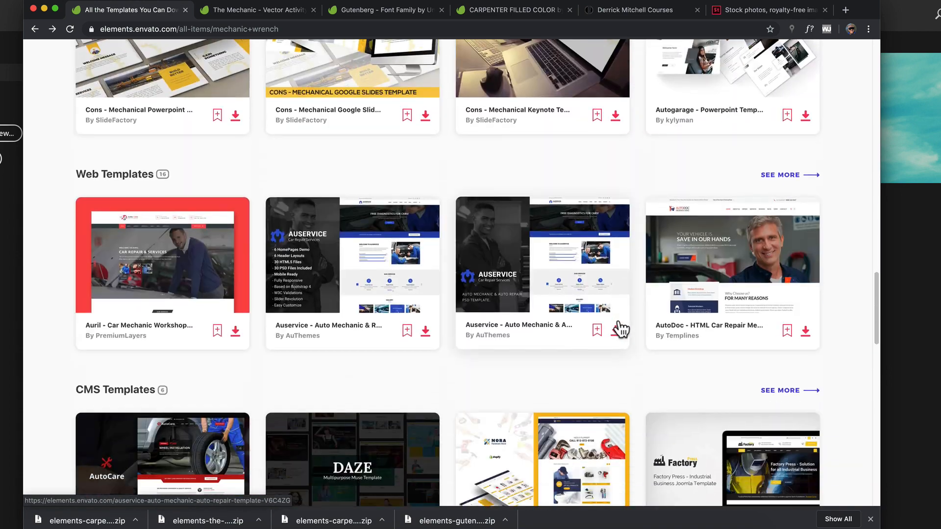
scroll(616, 322, "down", 1)
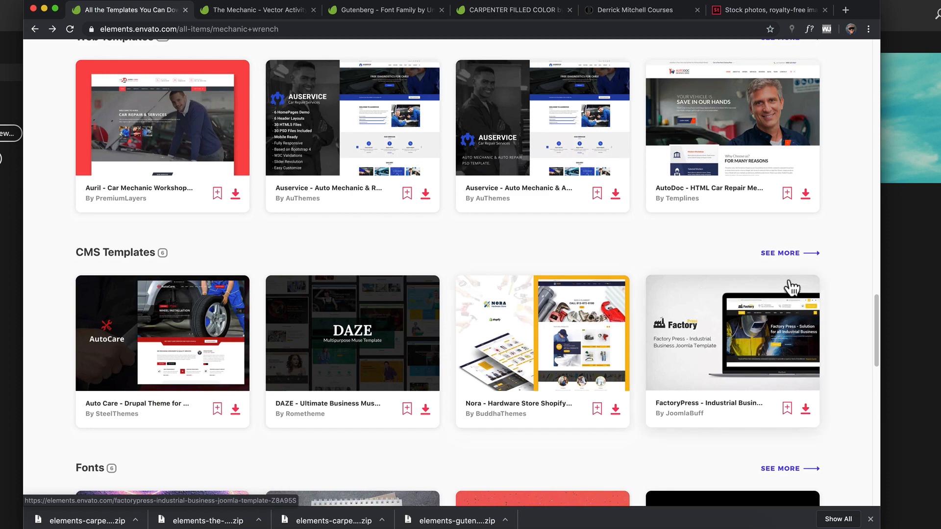
scroll(780, 285, "down", 4)
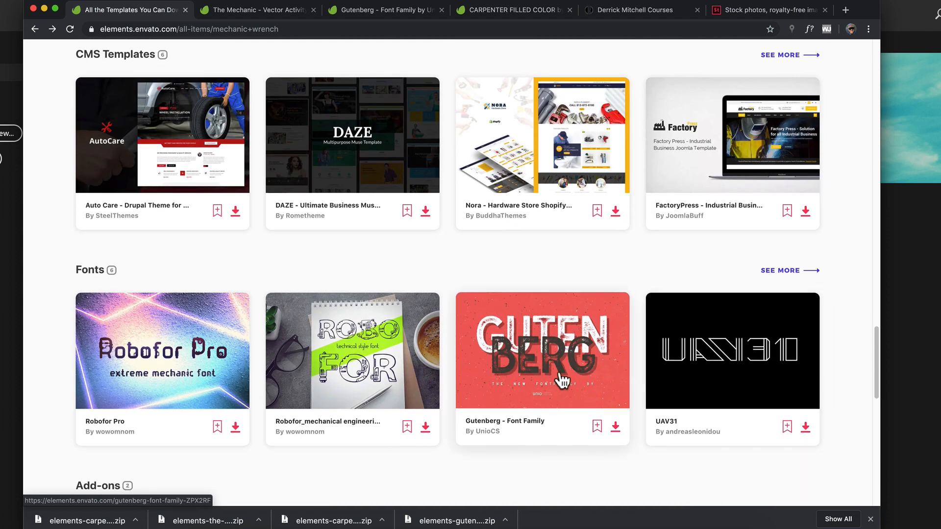
scroll(563, 380, "down", 1)
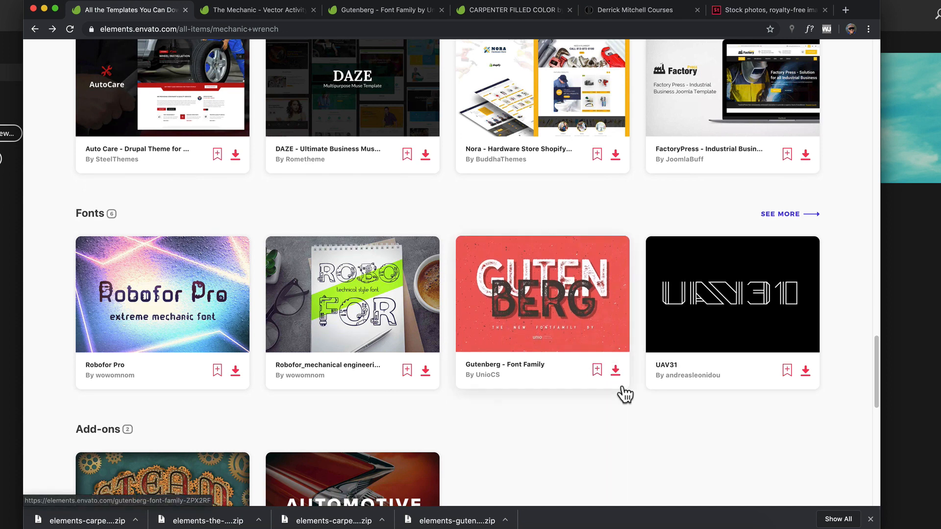
left_click(615, 371)
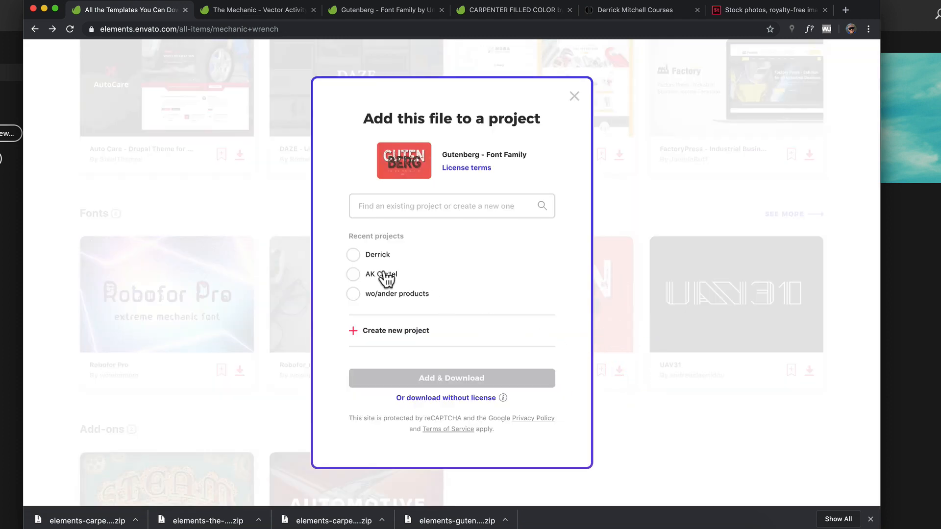
left_click(365, 259)
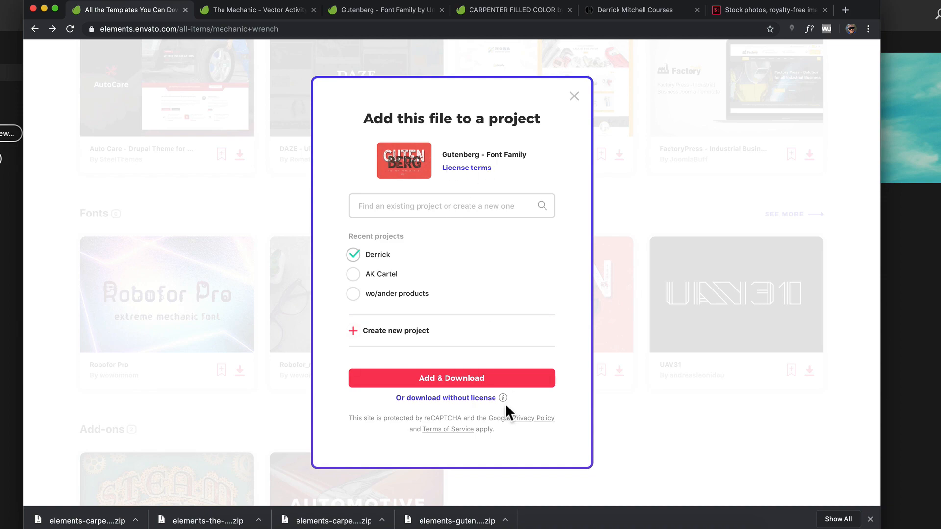
left_click(463, 379)
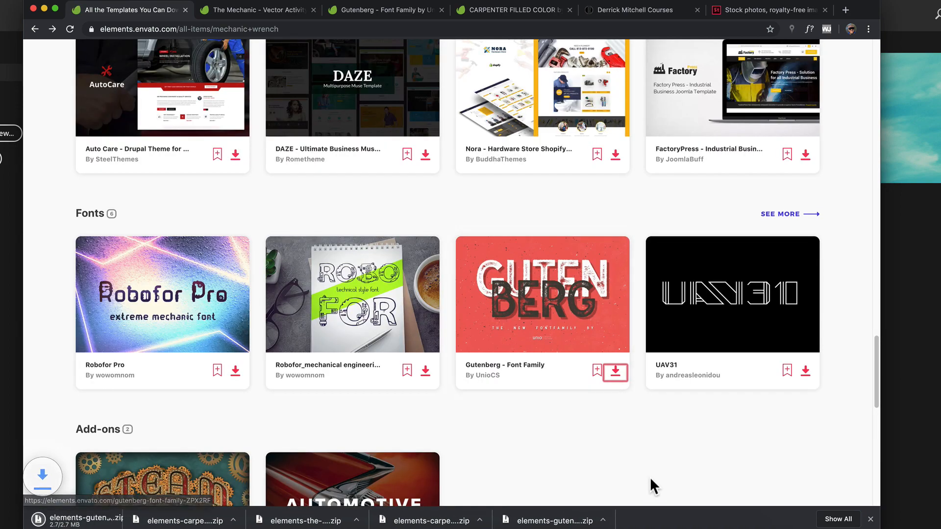
left_click(638, 445)
- Look over the remaining search results and the open item pages for The Mechanic vector, the Gutenberg font and the CARPENTER FILLED COLOR icons
scroll(638, 443, "up", 4)
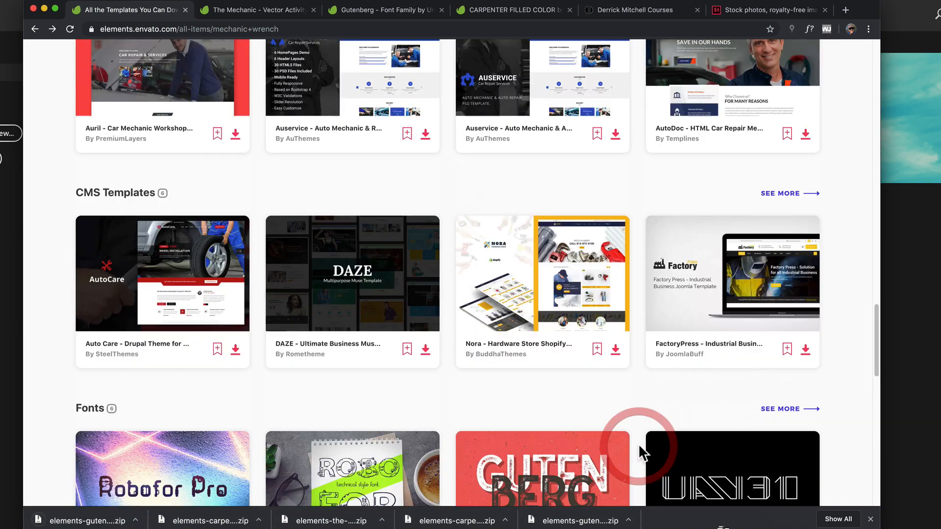
scroll(638, 443, "up", 10)
scroll(638, 443, "down", 4)
scroll(639, 442, "up", 4)
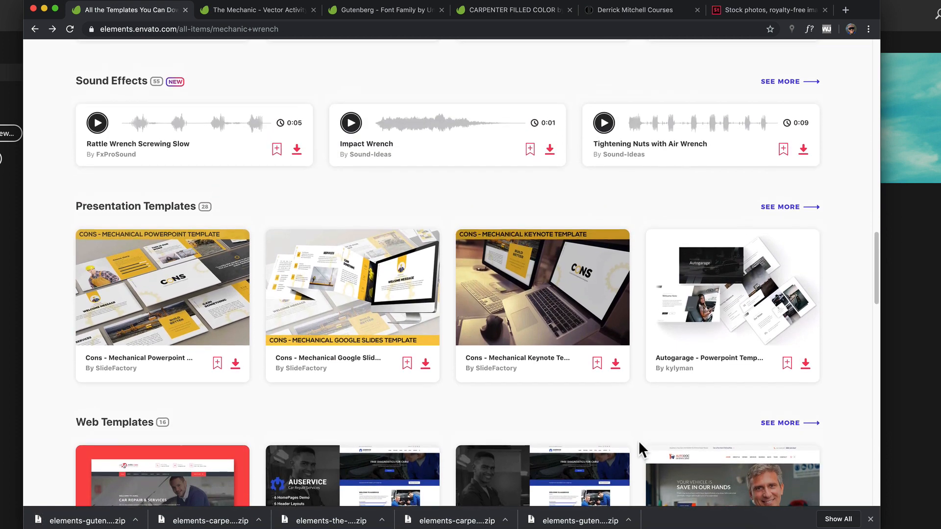
scroll(640, 446, "up", 1)
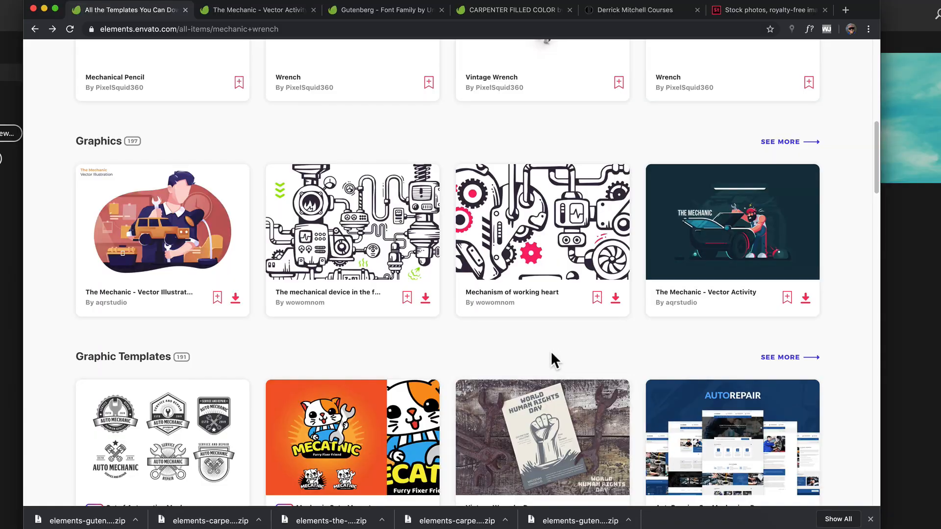
scroll(551, 351, "up", 5)
scroll(553, 338, "up", 5)
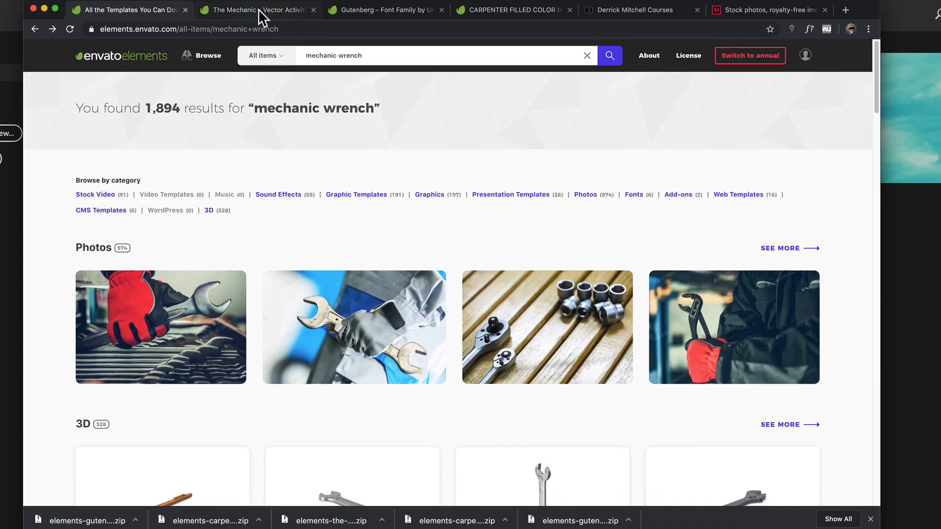
left_click(258, 8)
scroll(355, 149, "down", 3)
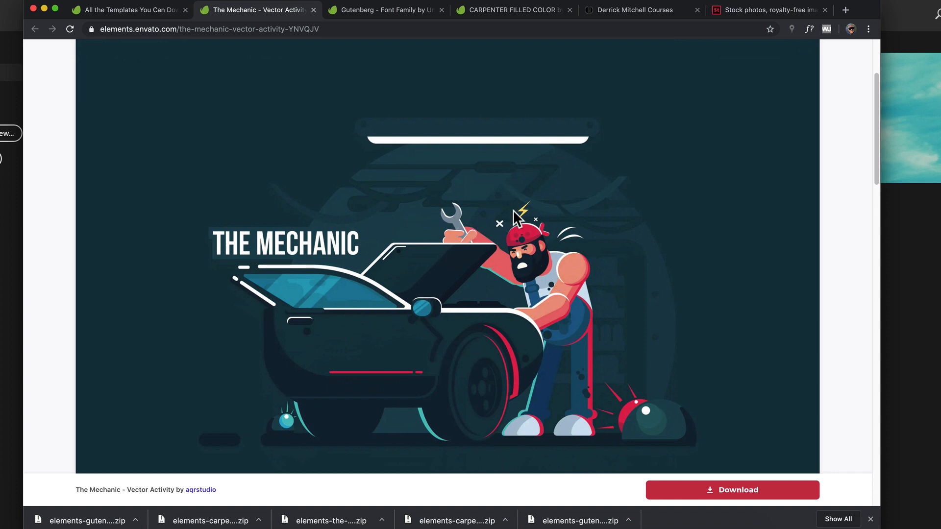
scroll(509, 196, "up", 3)
left_click(374, 10)
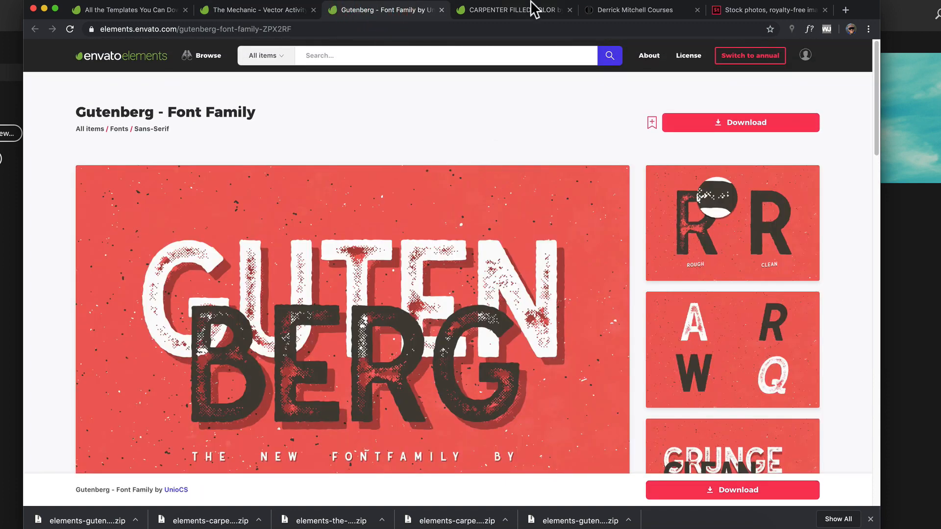
left_click(509, 14)
scroll(504, 176, "up", 4)
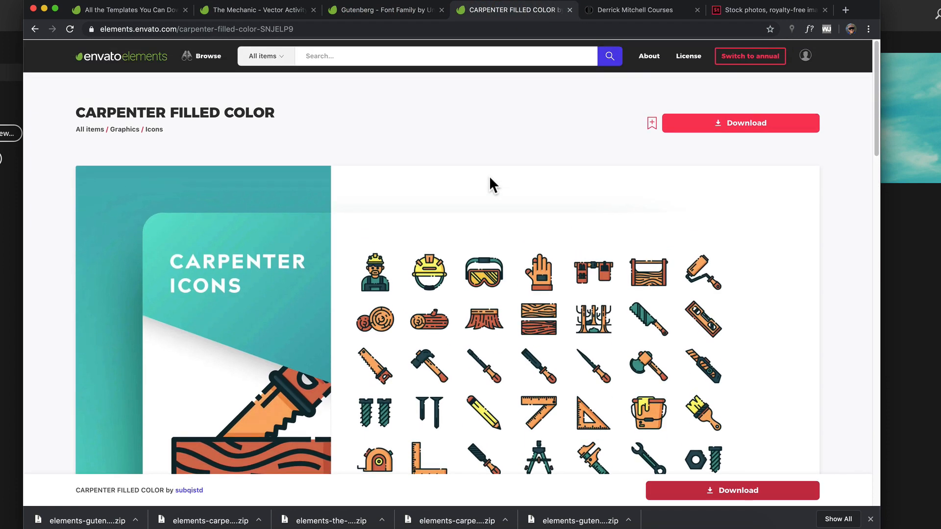
- Go back to the "carpenter" graphics results, look through them and reopen the CARPENTER FILLED COLOR item
left_click(34, 29)
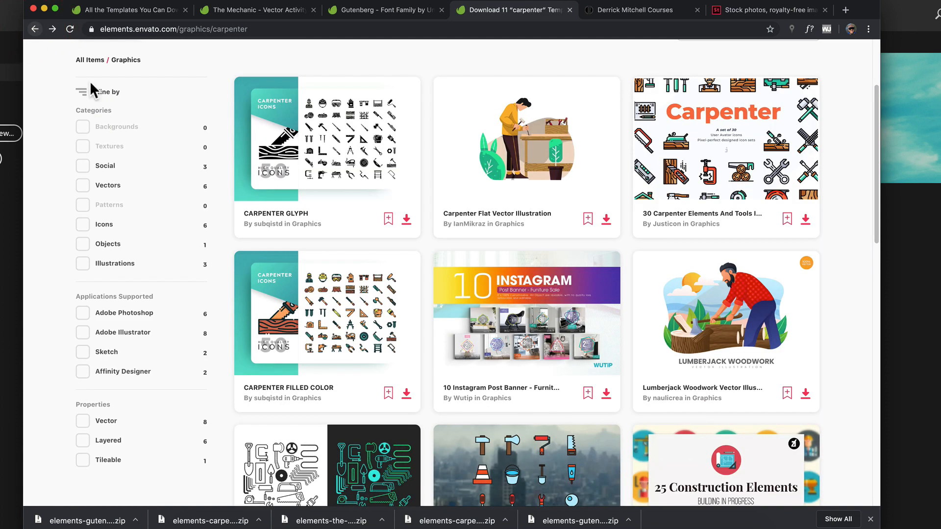
scroll(385, 145, "down", 5)
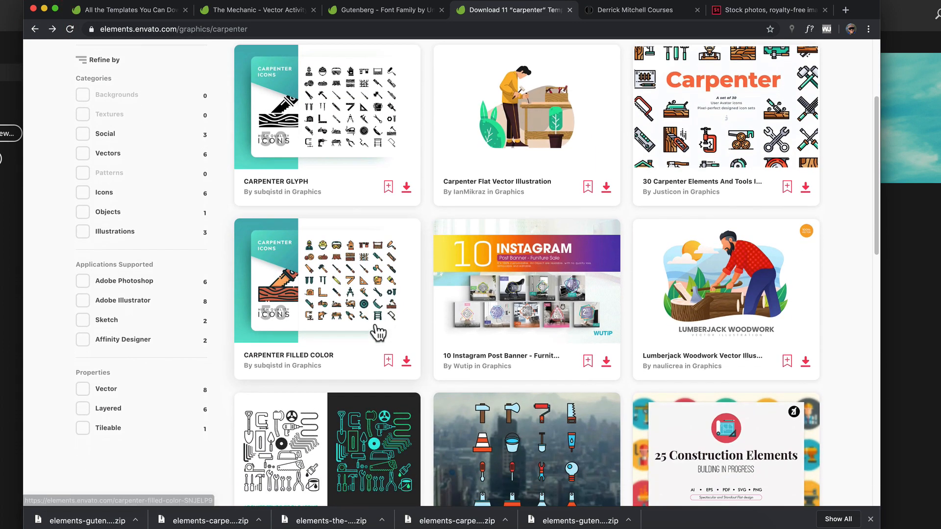
left_click(329, 277)
left_click(329, 280)
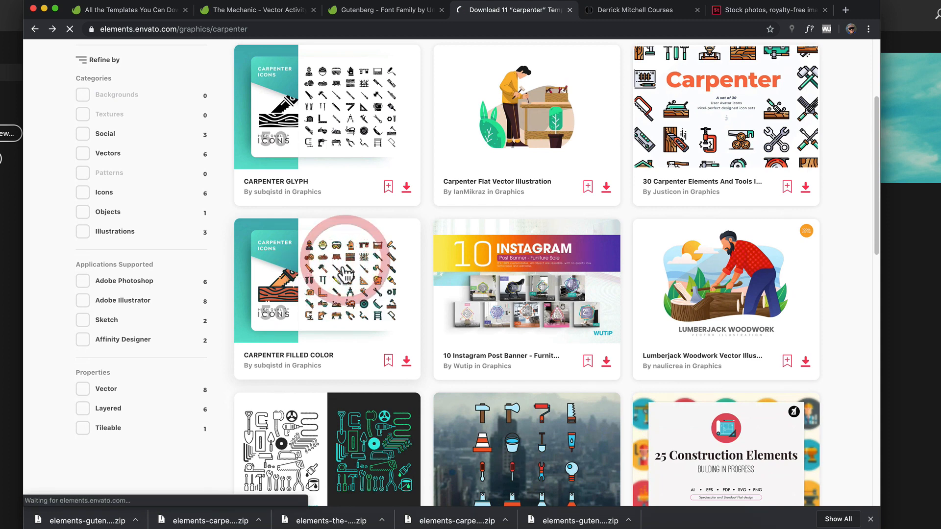
- Inspect the CARPENTER FILLED COLOR icon set and download it, licensing it to the first recent project
scroll(574, 304, "down", 5)
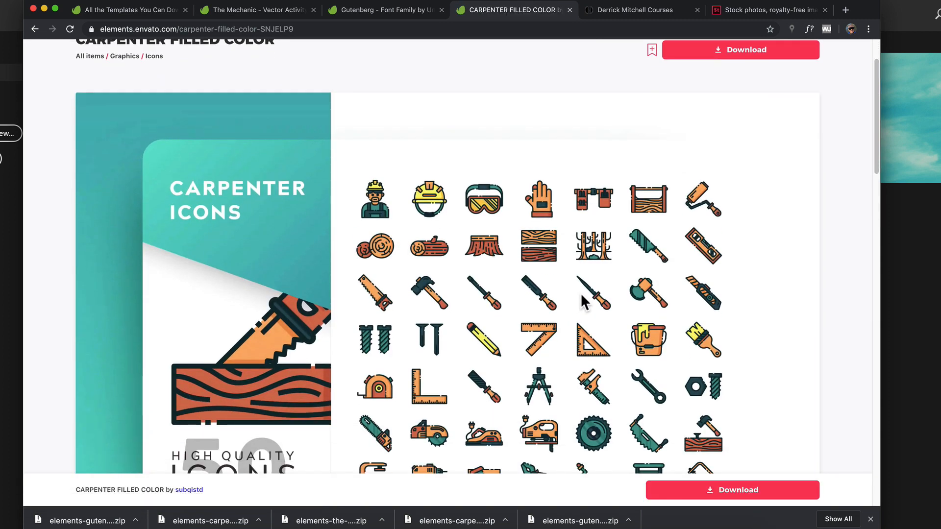
scroll(593, 318, "down", 2)
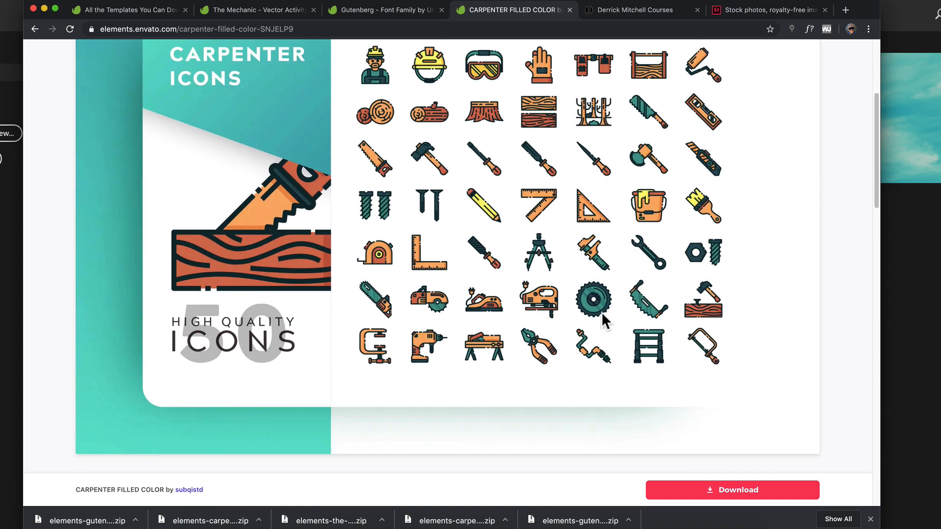
scroll(606, 315, "up", 1)
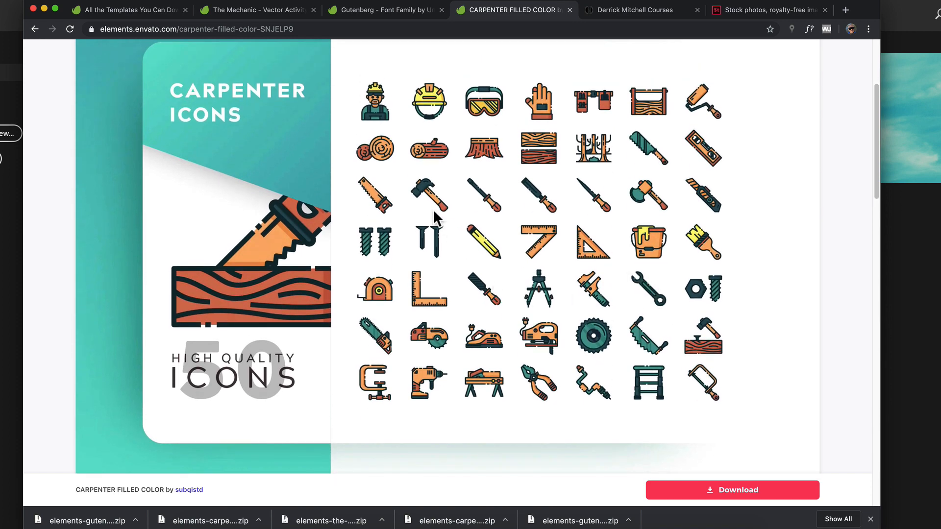
scroll(439, 217, "down", 4)
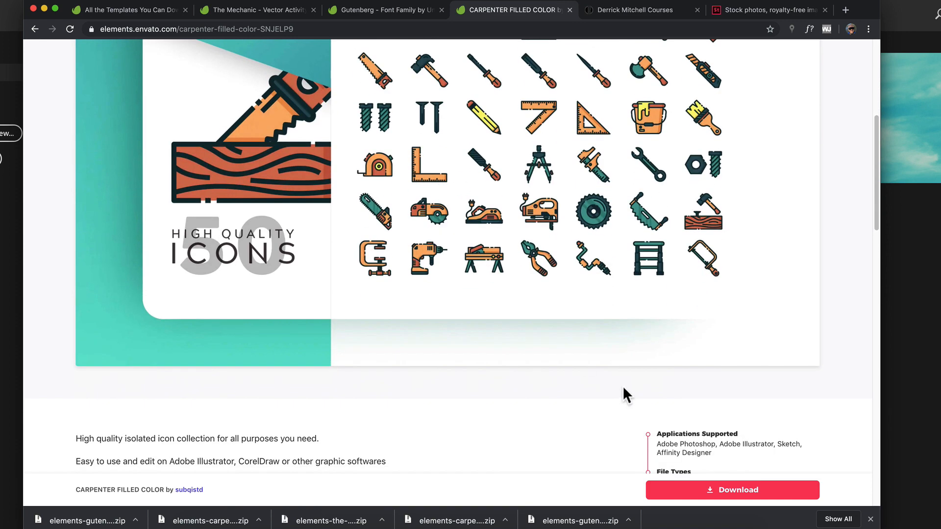
left_click(747, 499)
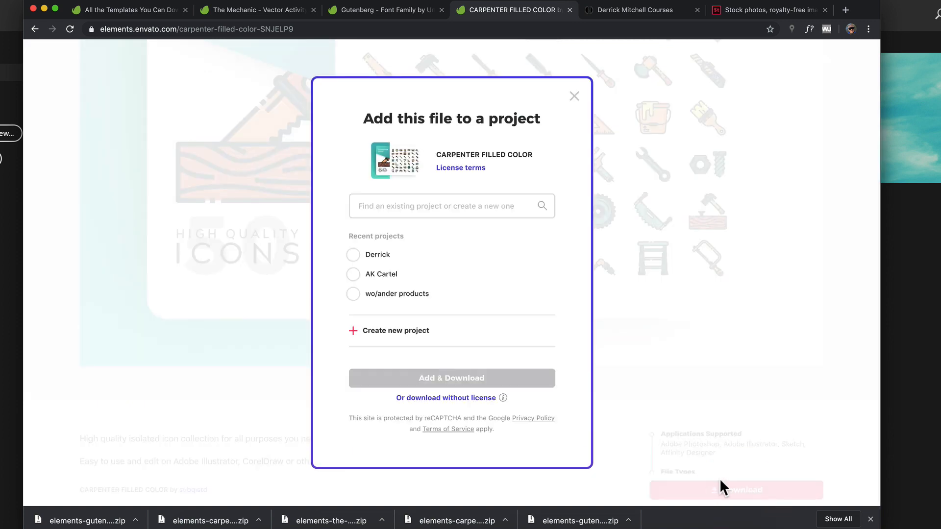
left_click(354, 255)
left_click(452, 381)
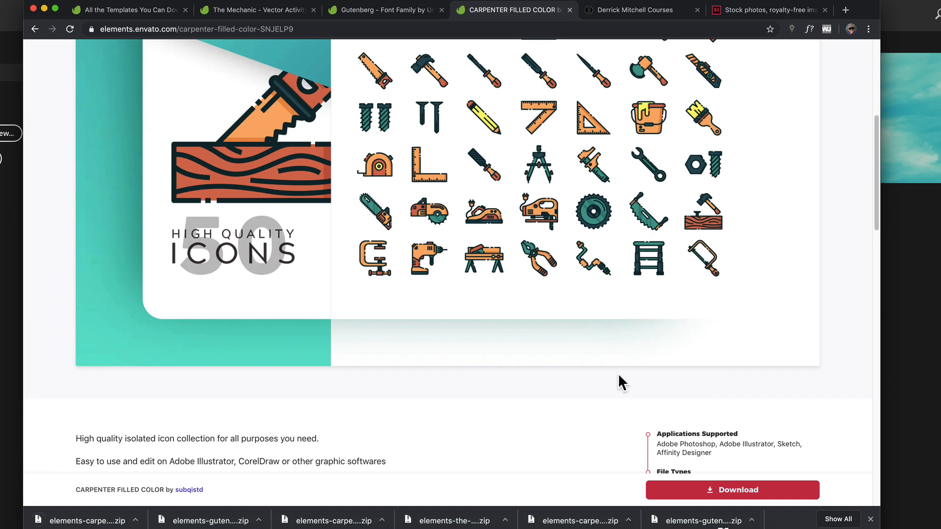
- Switch to Finder and open the Artwork folder inside Global Assets in the Porftolio Builder folder
scroll(436, 354, "up", 6)
left_click(833, 98)
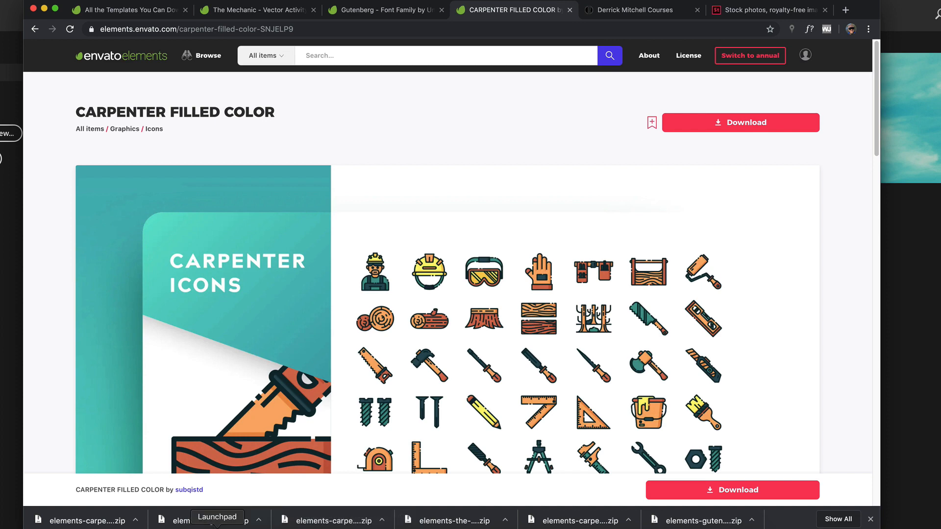
left_click(198, 527)
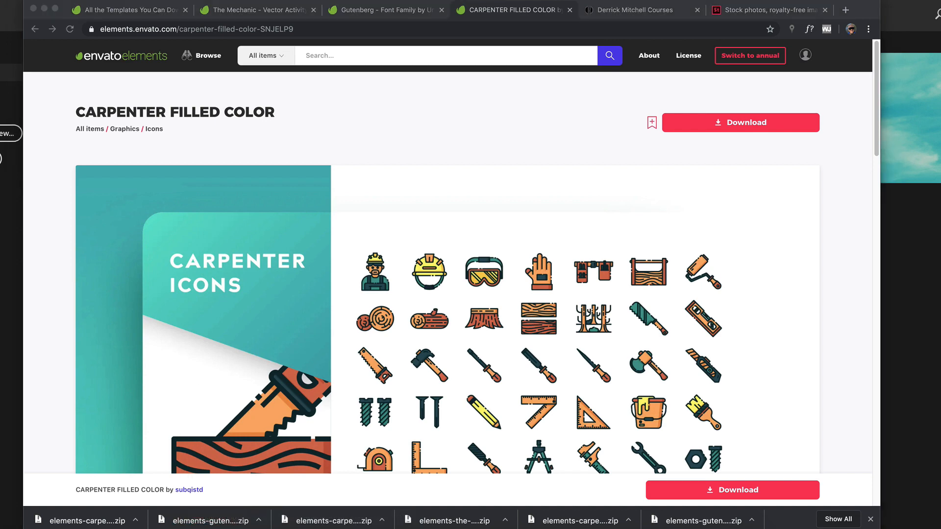
left_click_drag(1, 117, 523, 126)
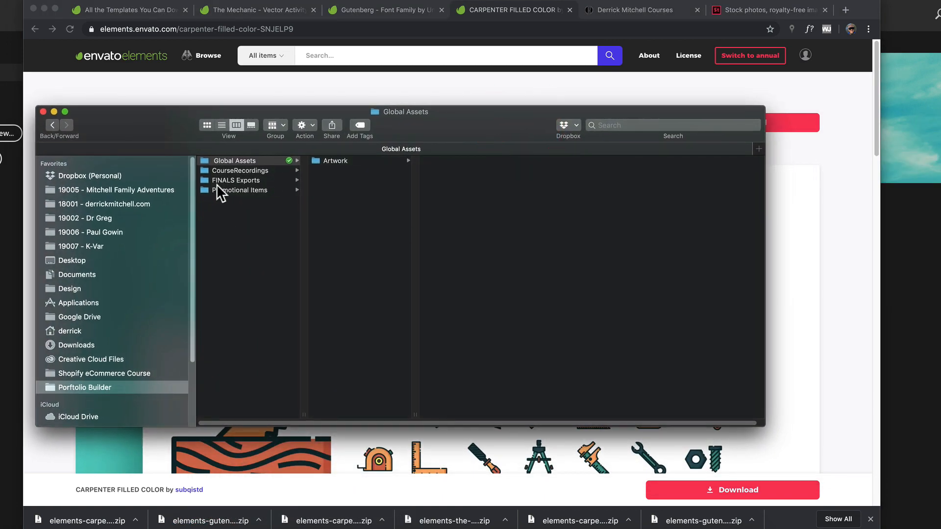
left_click(243, 254)
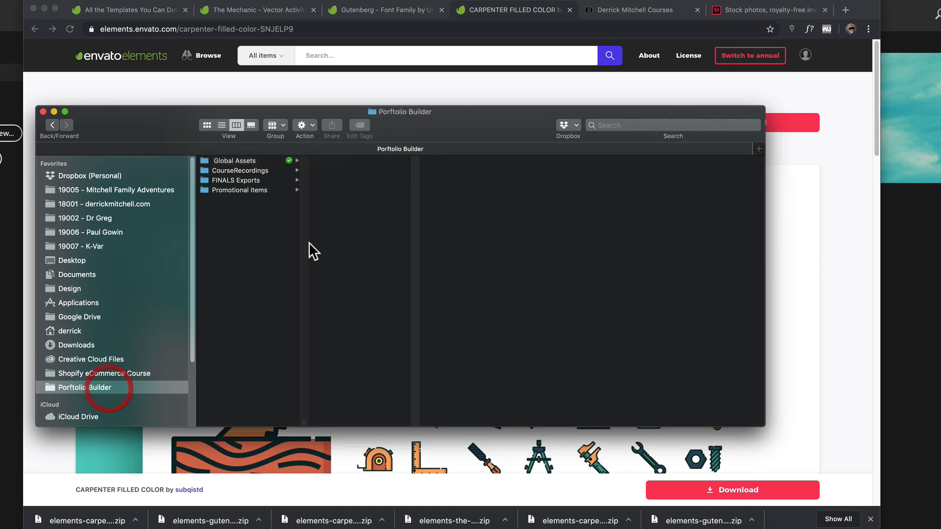
left_click_drag(148, 127, 151, 140)
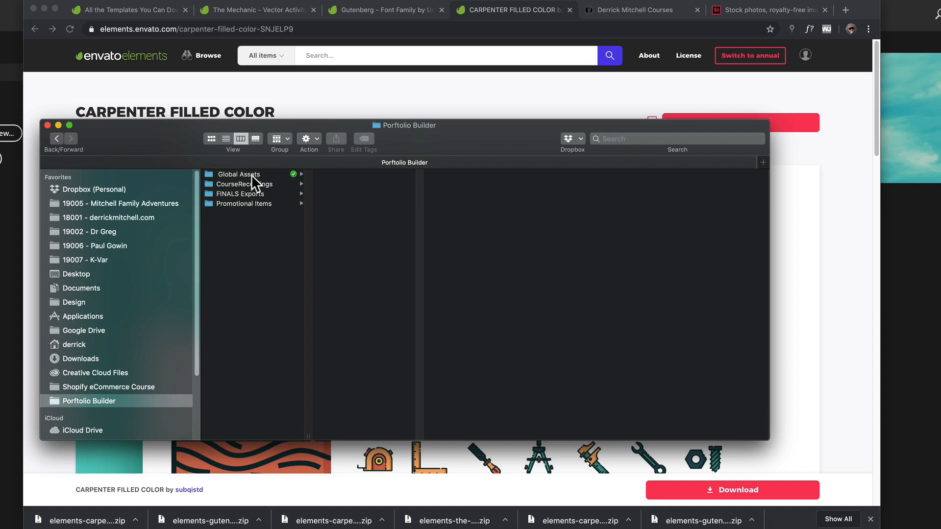
left_click(250, 228)
left_click(248, 175)
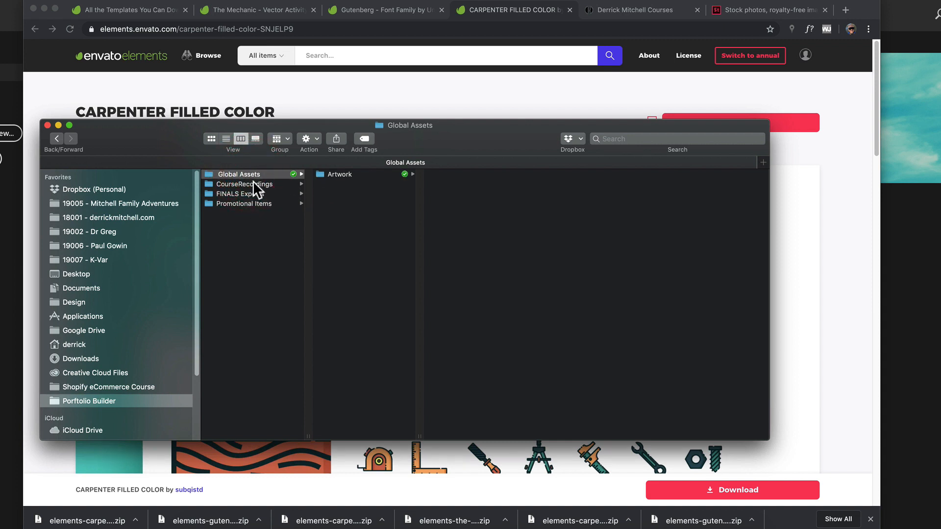
left_click(339, 175)
left_click_drag(451, 147, 448, 142)
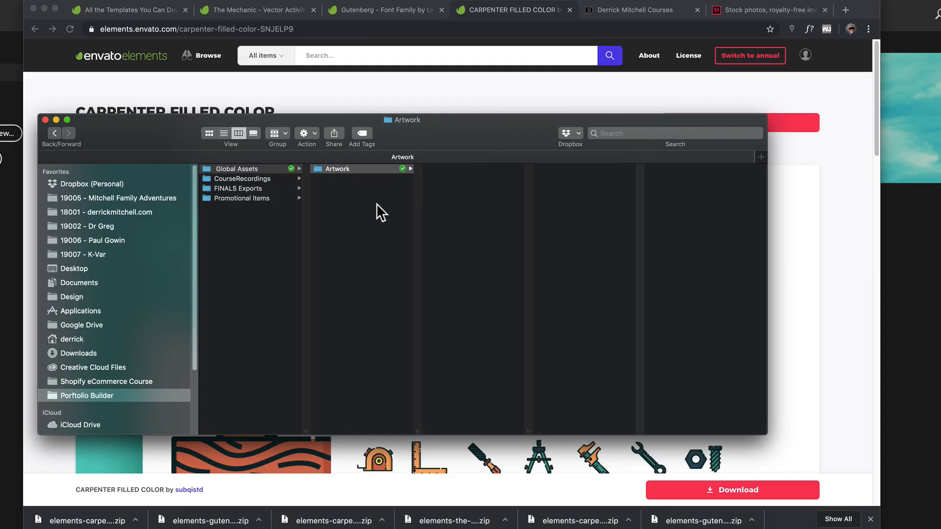
- Move the downloaded carpenter icons and Gutenberg font archives from the recent downloads into the Global Assets folder and extract both
left_click(723, 525)
left_click_drag(725, 507, 341, 282)
left_click(724, 523)
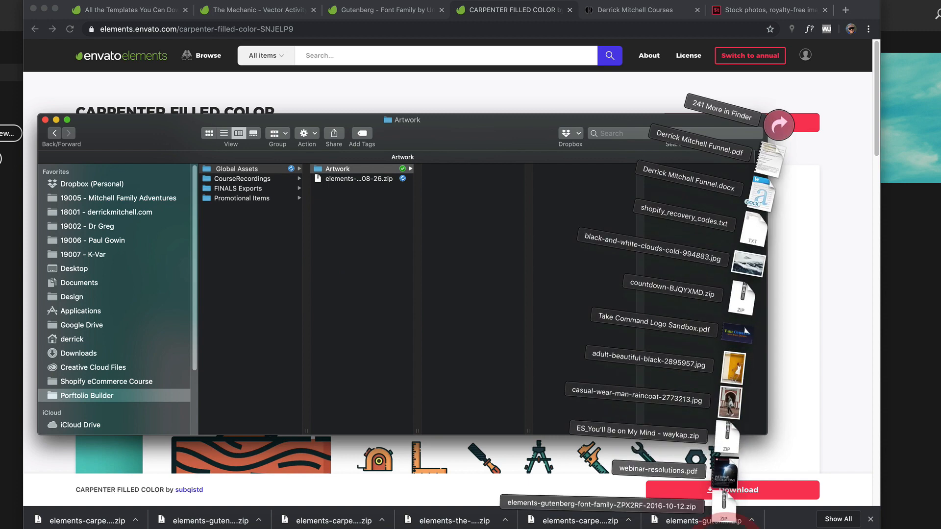
left_click_drag(727, 509, 355, 272)
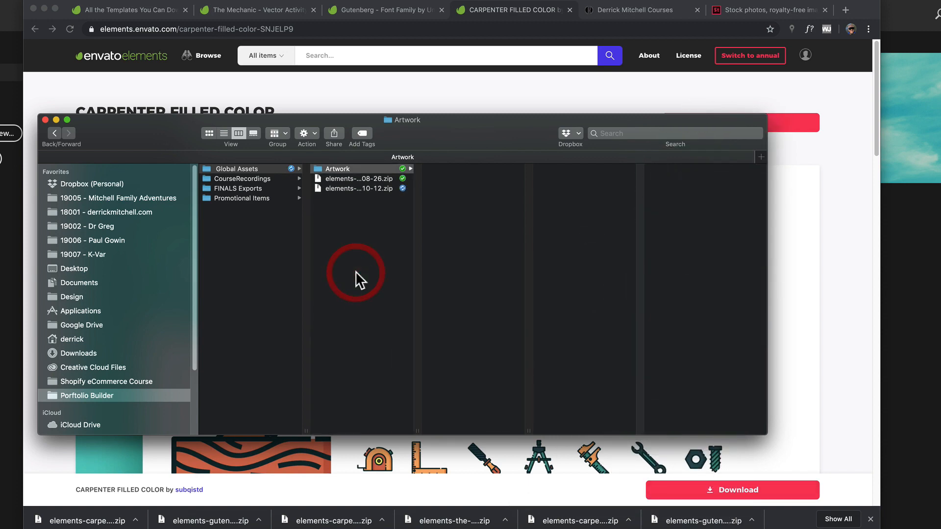
left_click_drag(368, 220, 369, 172)
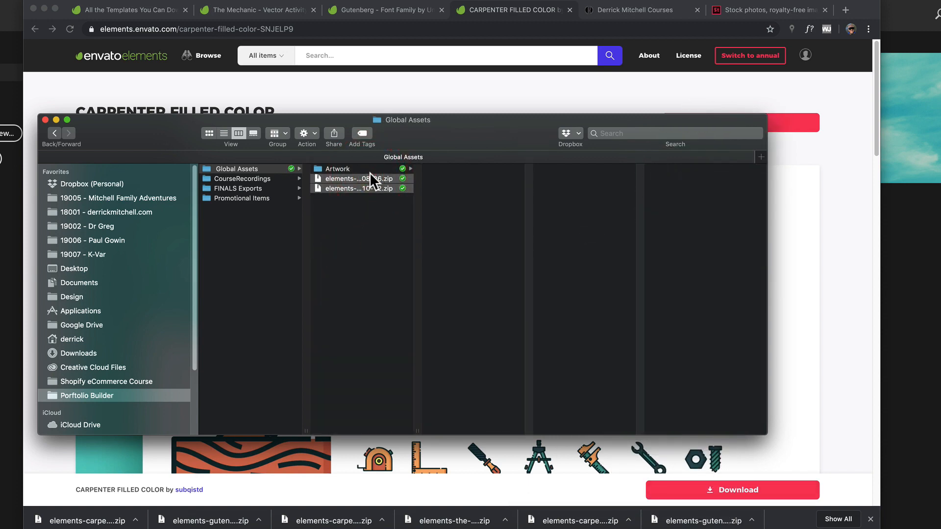
key("super+o")
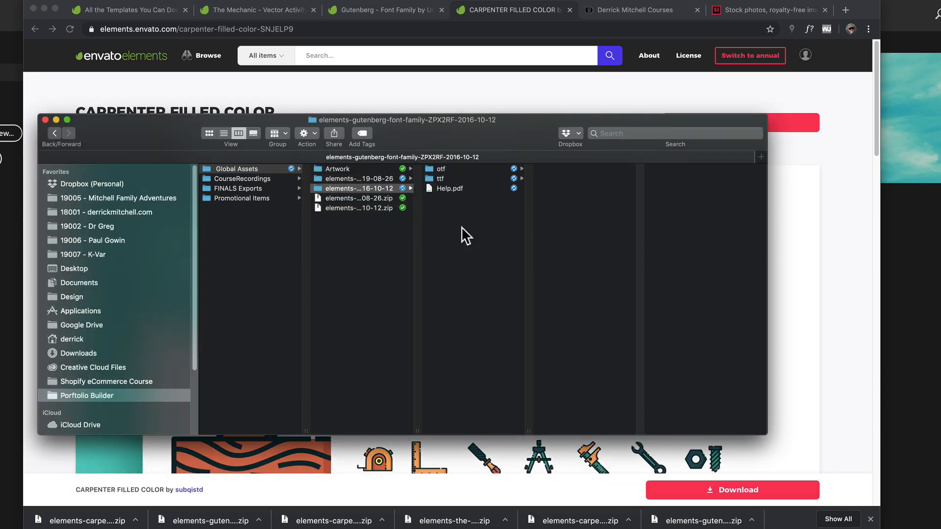
- Look through the extracted Gutenberg otf and ttf folders and preview the CleanItalic and CleanRegular TTF fonts
left_click_drag(486, 133, 496, 140)
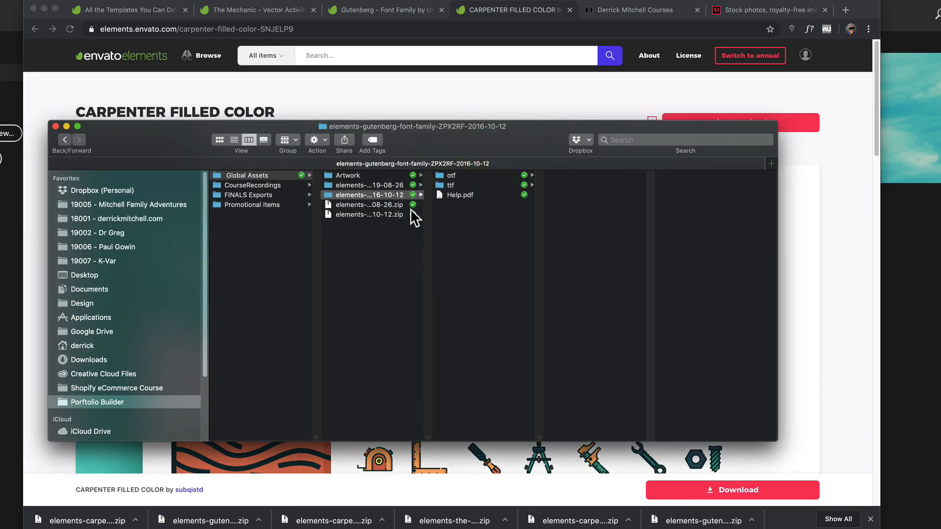
left_click(458, 175)
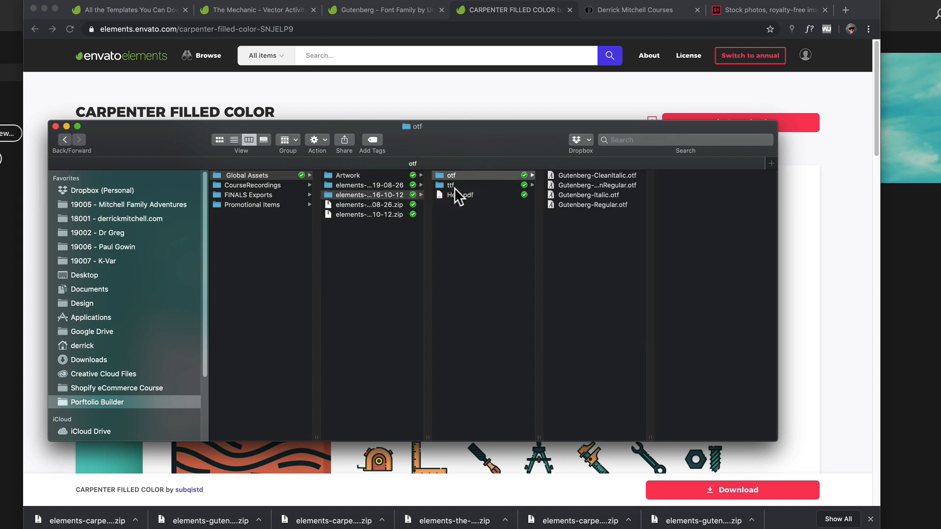
left_click(454, 186)
left_click(502, 184)
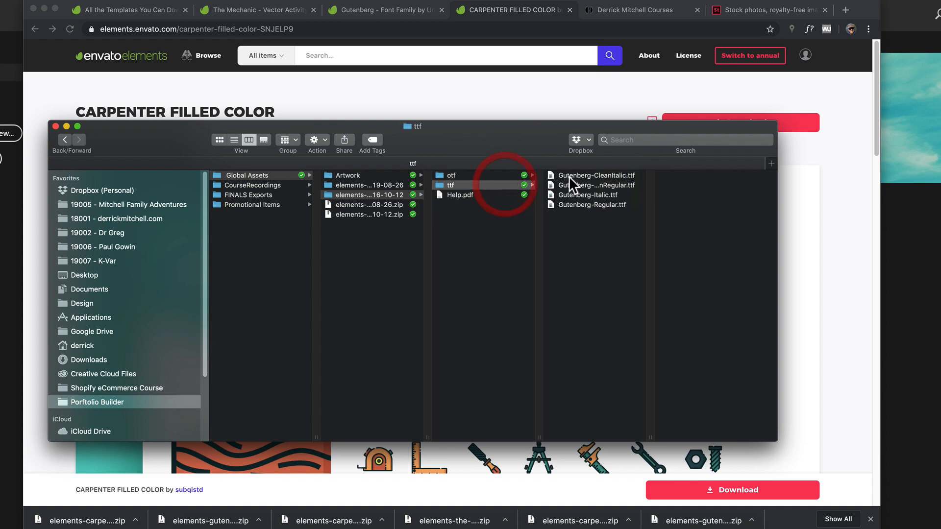
left_click(569, 175)
key("space")
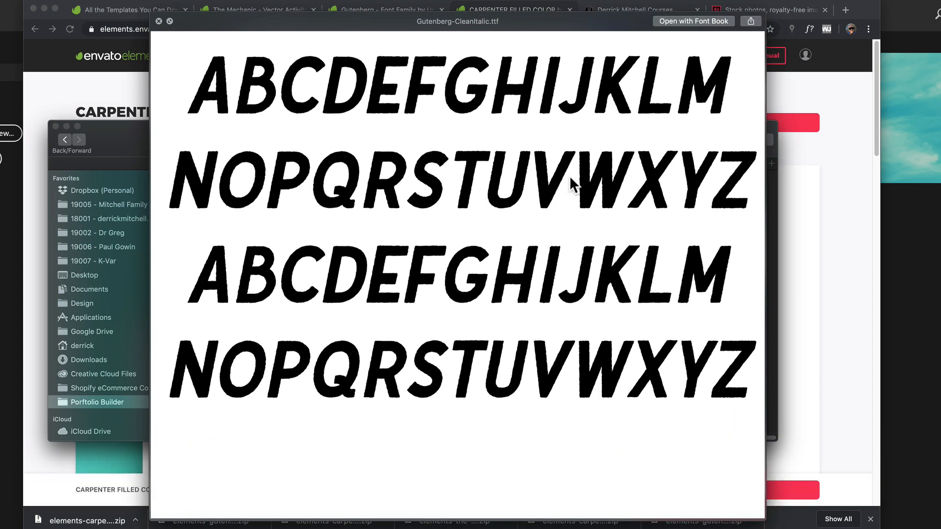
key("Down")
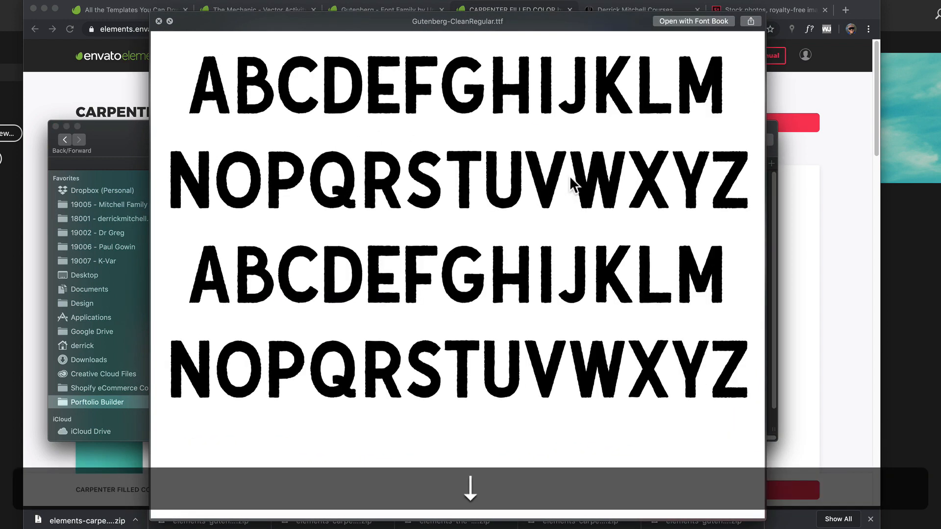
key("space")
- Install the four Gutenberg font files from the otf folder, then close Font Validation and Font Book
key("Left")
key("Up")
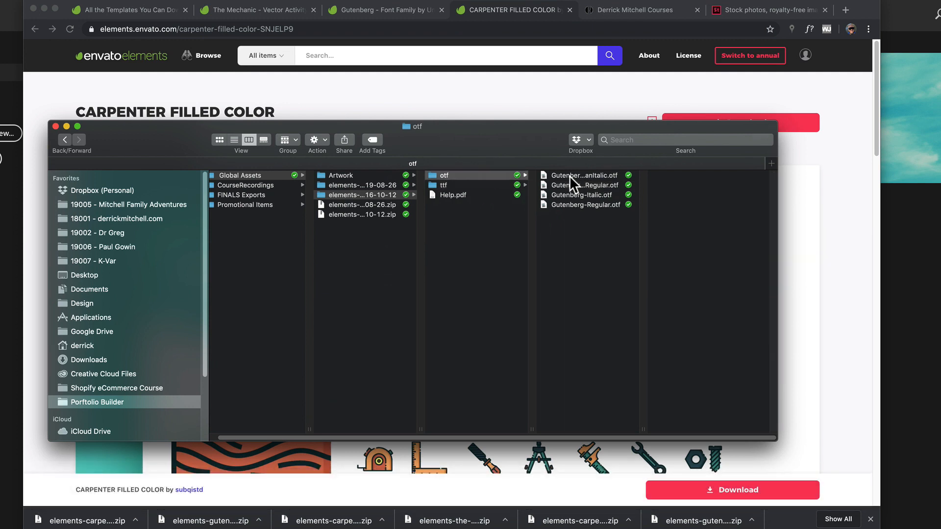
key("Right")
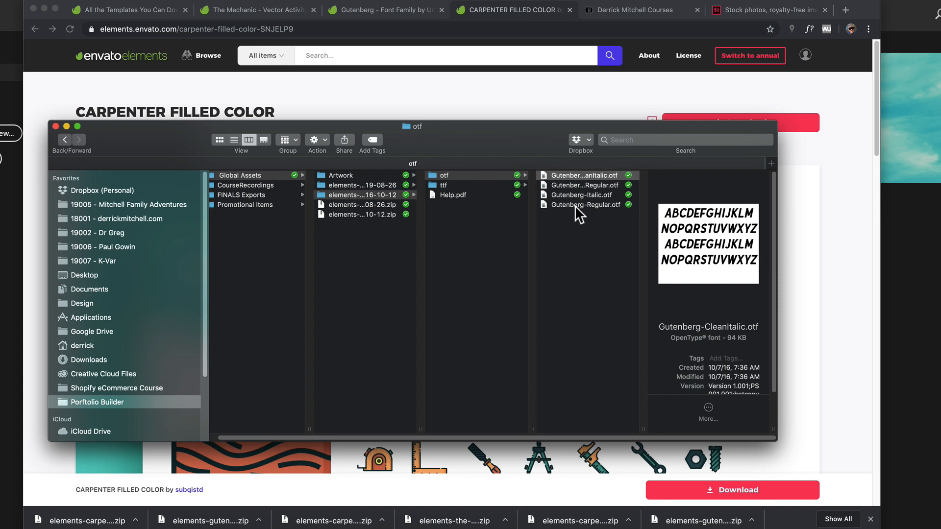
left_click_drag(579, 220, 580, 160)
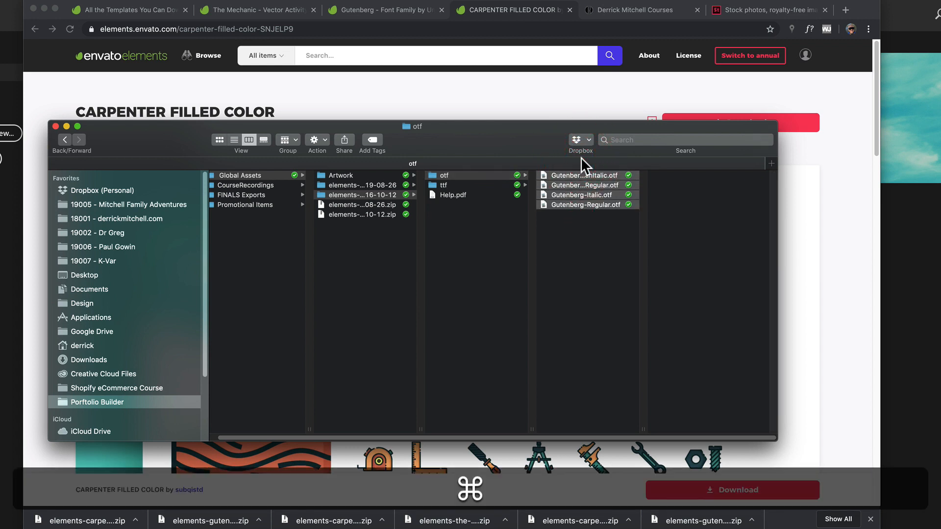
key("super+o")
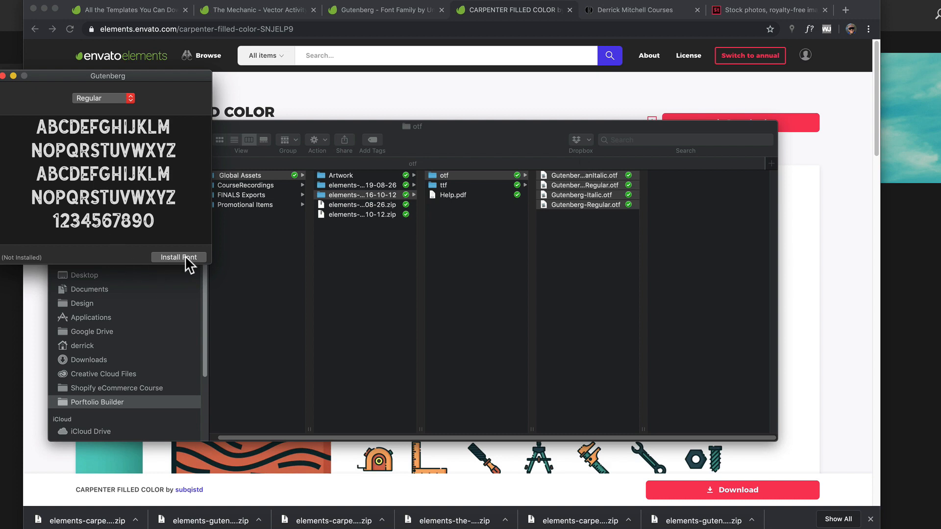
left_click(184, 256)
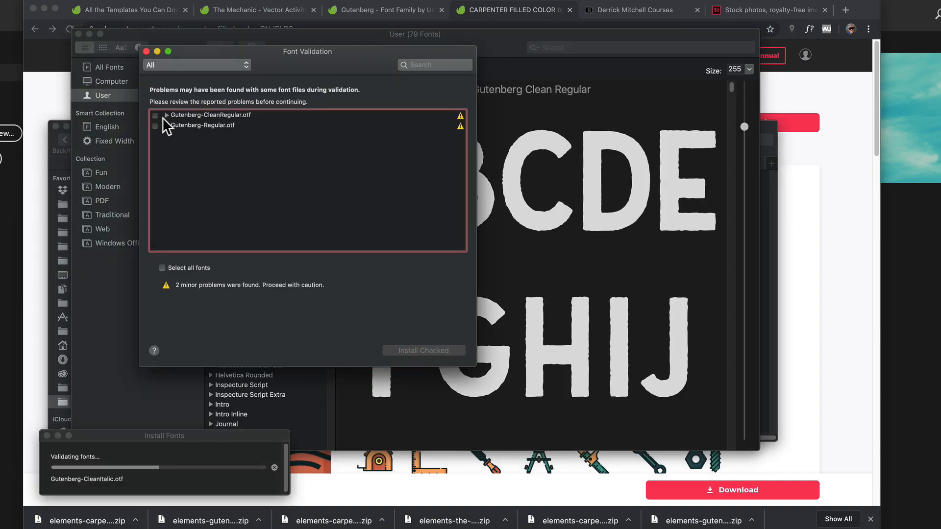
left_click(146, 51)
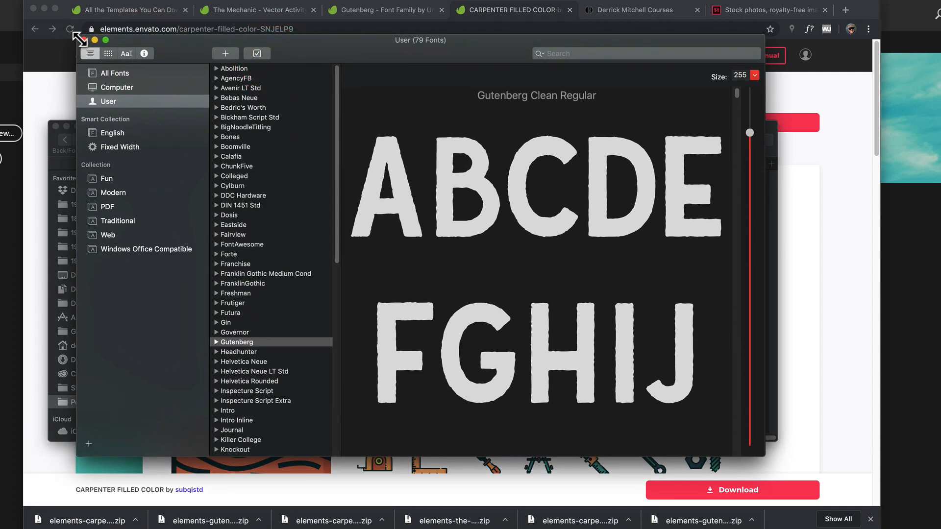
left_click(84, 40)
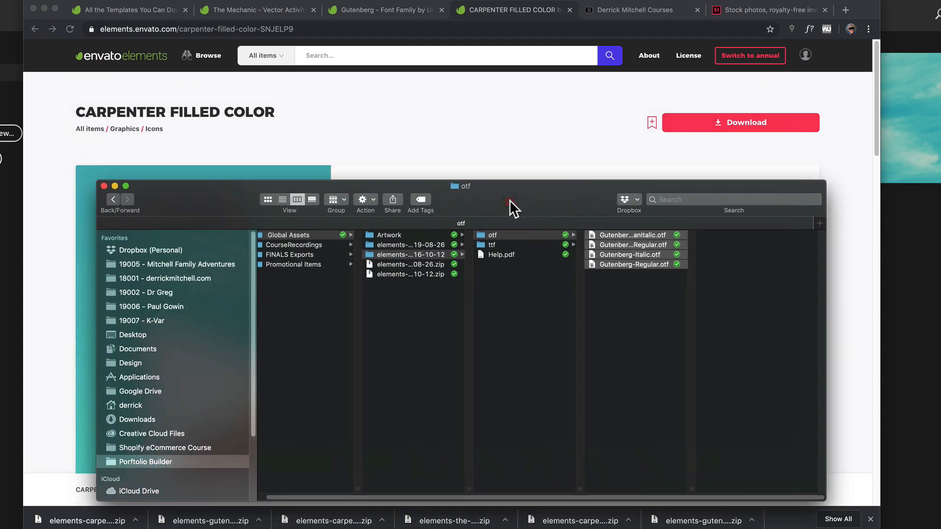
- Preview several icons in the PNG folder of the extracted carpenter icon set, starting with AWL.png
left_click_drag(510, 199, 498, 148)
left_click(466, 233)
left_click(426, 193)
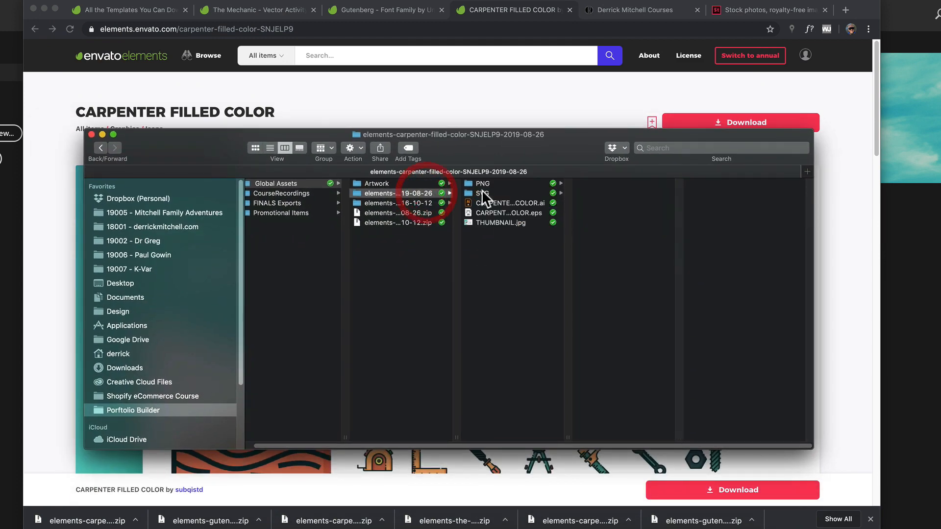
left_click(496, 184)
left_click(600, 183)
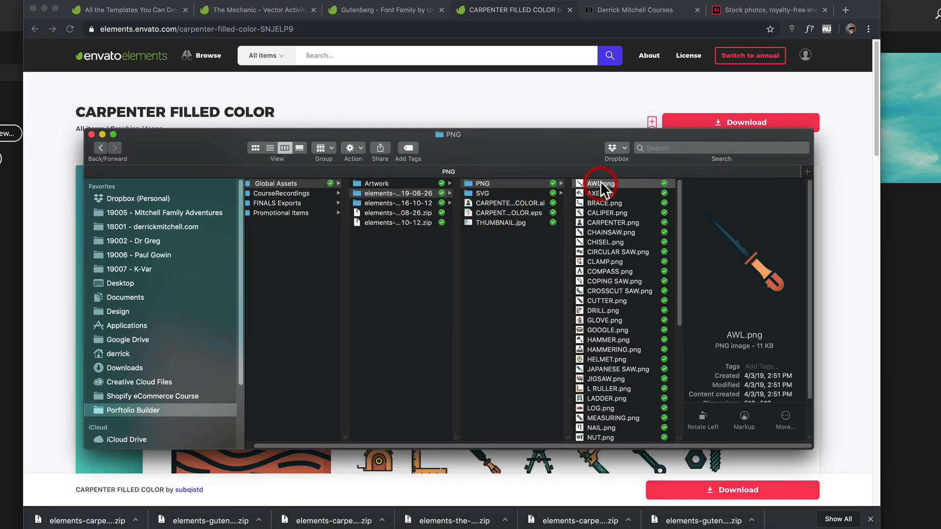
key("space")
key("Down")
key("Down")
key("Down")
key("Down")
key("Down")
key("Down")
key("Down")
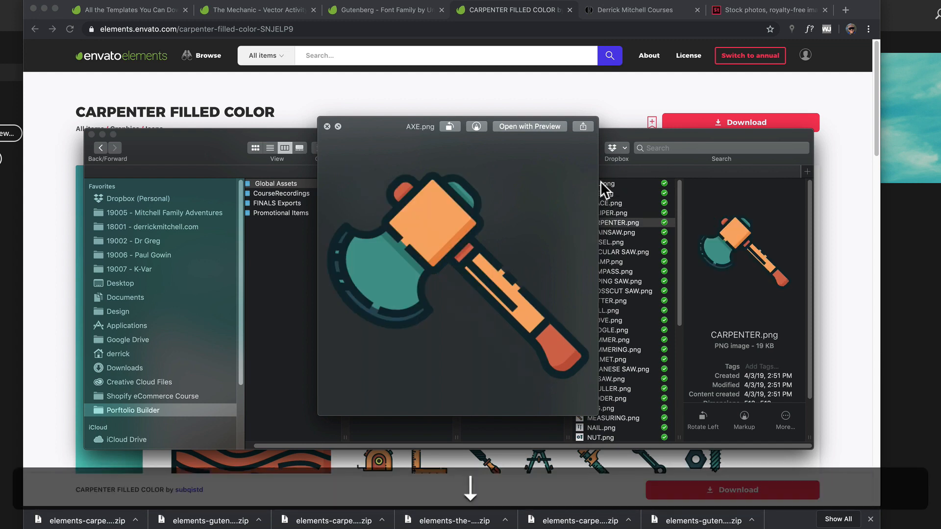
key("space")
- Open CARPENTER FILLED COLOR.eps from the extracted icon folder in Illustrator
key("Left")
key("Down")
key("Down")
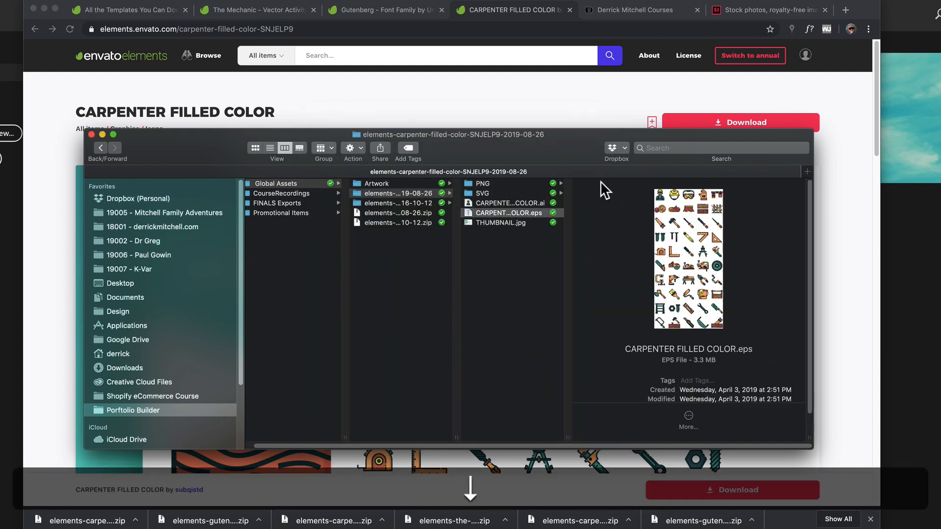
key("super+o")
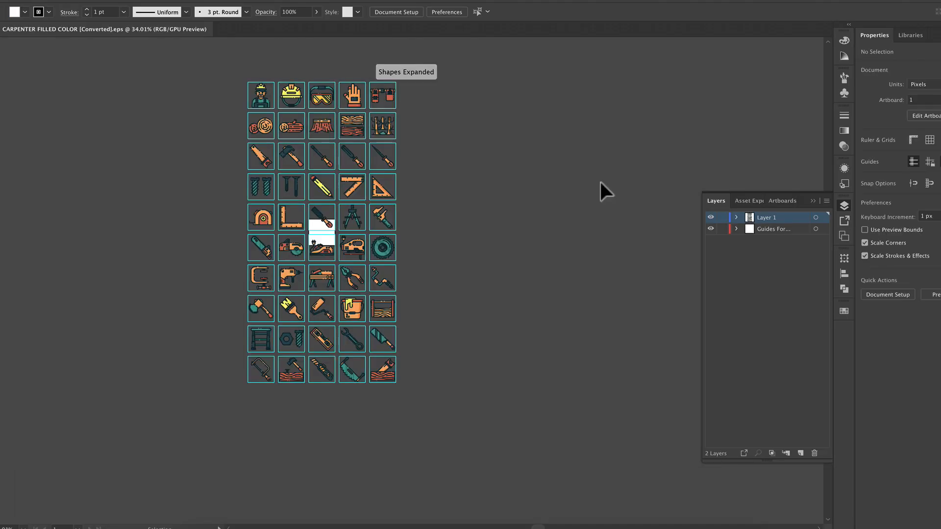
- Examine the carpenter icons at 100% zoom, selecting individual tools such as the folding ruler and chisel to check their grouping
left_click(545, 231)
key("space")
left_click_drag(375, 239, 401, 230)
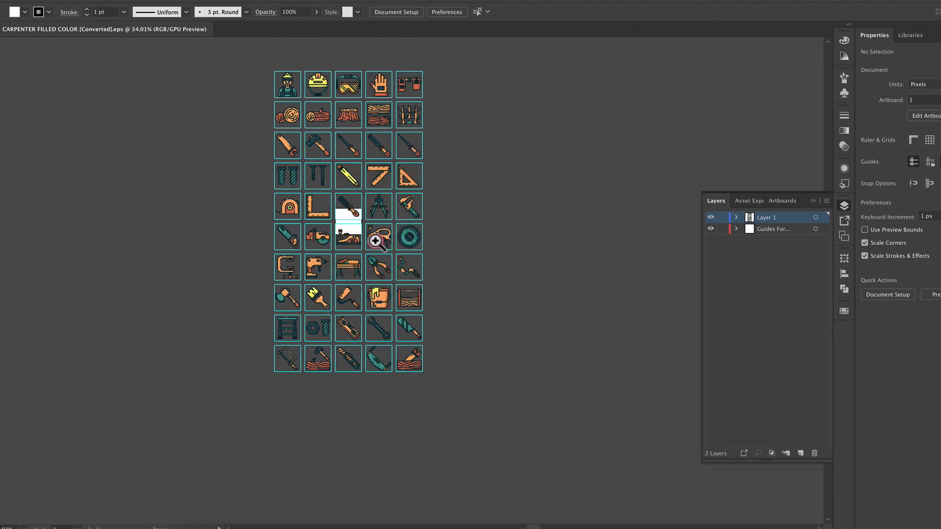
triple_click(376, 243, "super")
left_click_drag(476, 150, 401, 305)
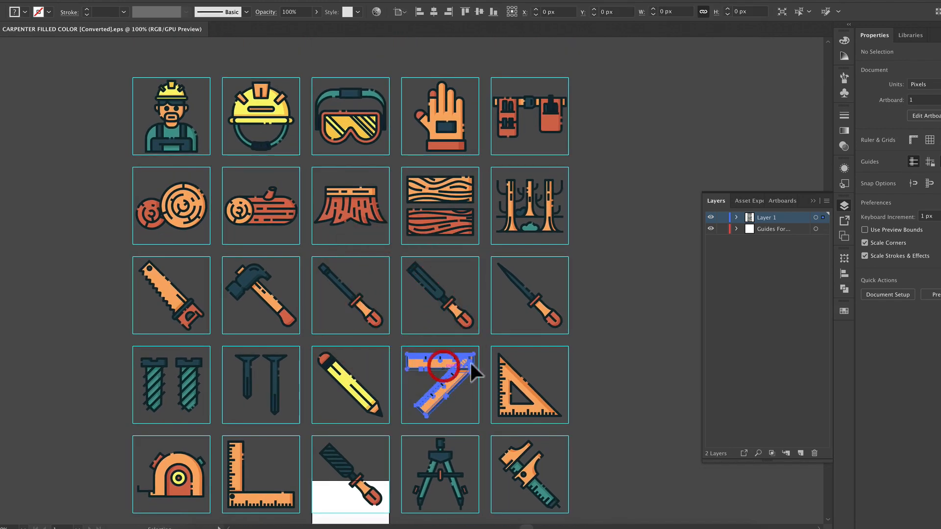
left_click(503, 359)
left_click(522, 287)
left_click(424, 293)
left_click(532, 249)
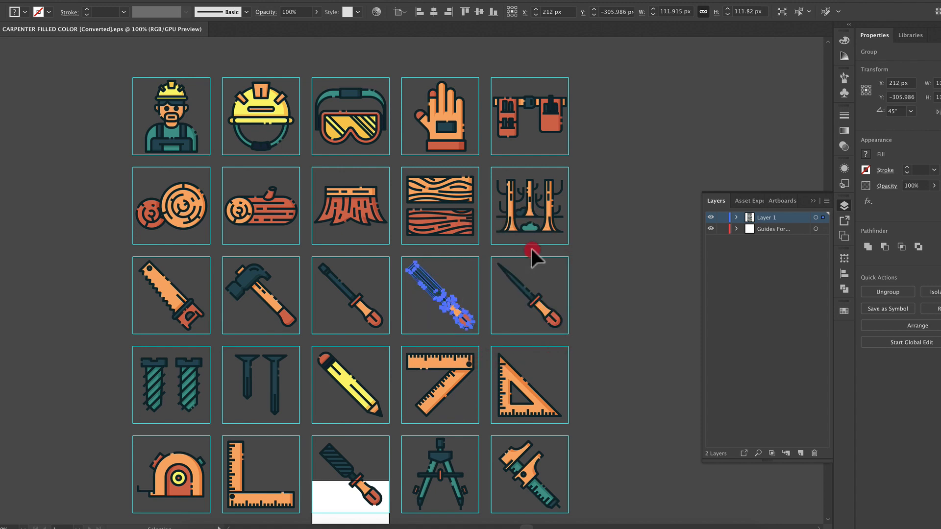
key("space")
left_click_drag(491, 307, 513, 234)
left_click(623, 242)
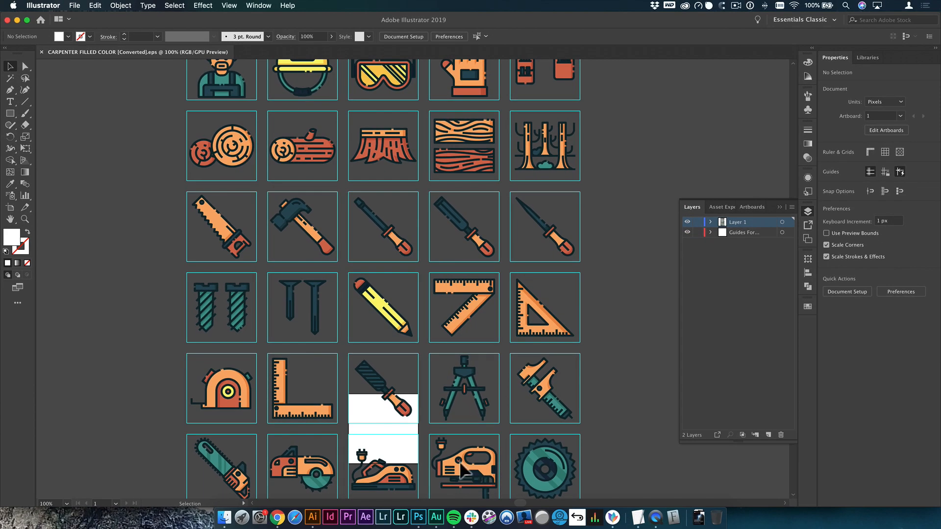
- Switch to Photoshop and create a new document from the HDTV 1080p film and video preset, 1920 x 1080 px at 72 ppi
left_click(418, 517)
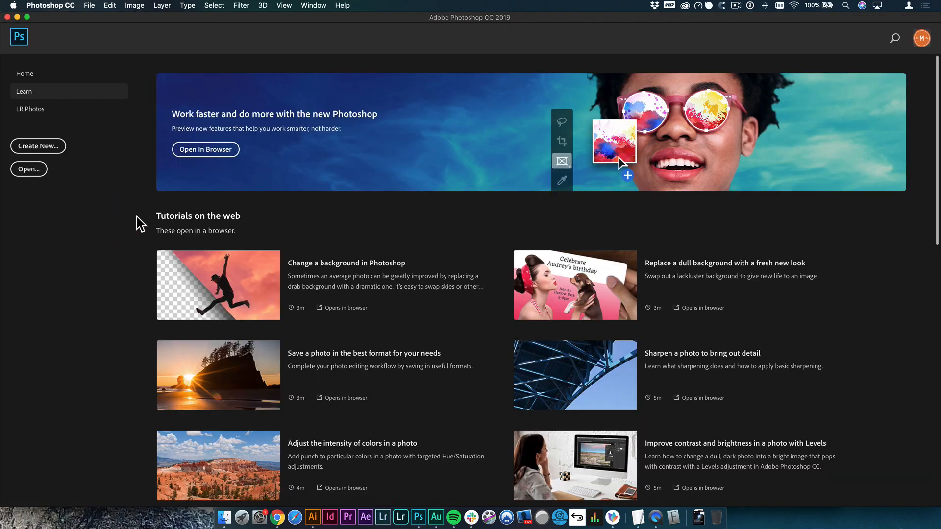
left_click(44, 148)
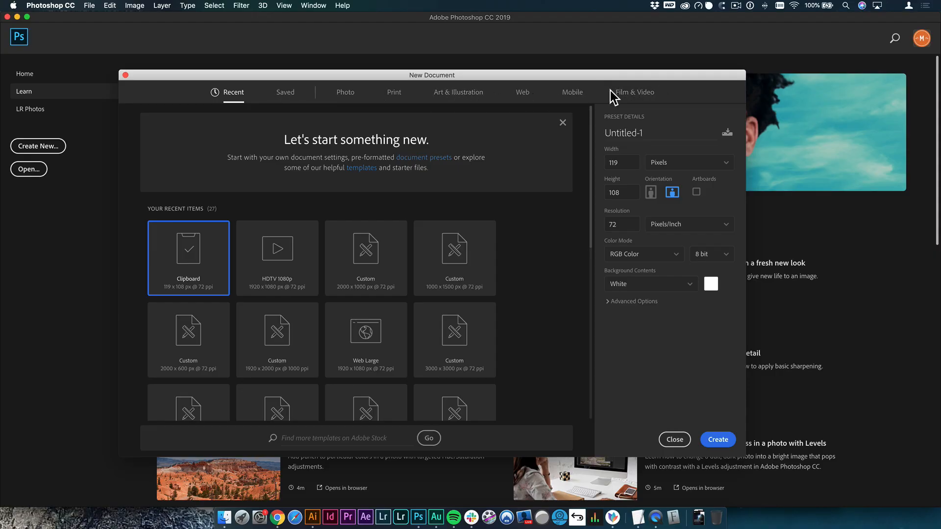
left_click(641, 100)
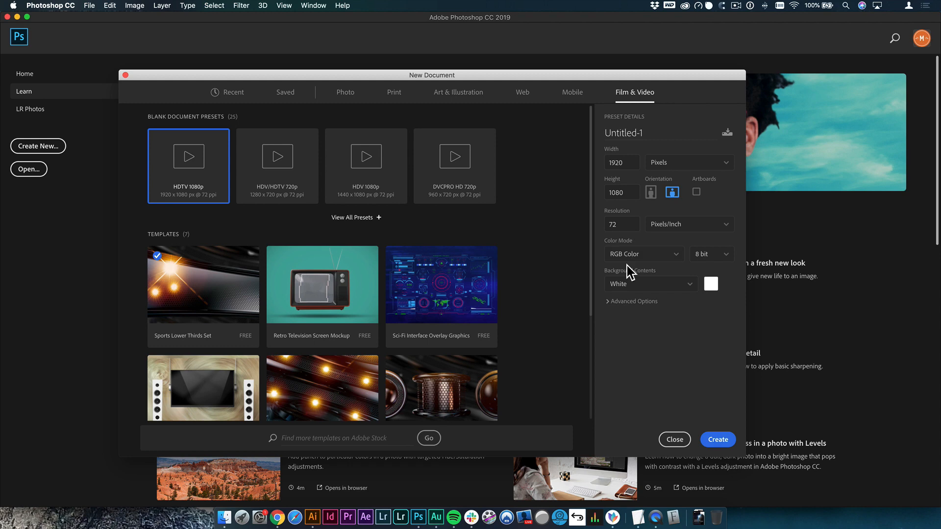
left_click(718, 439)
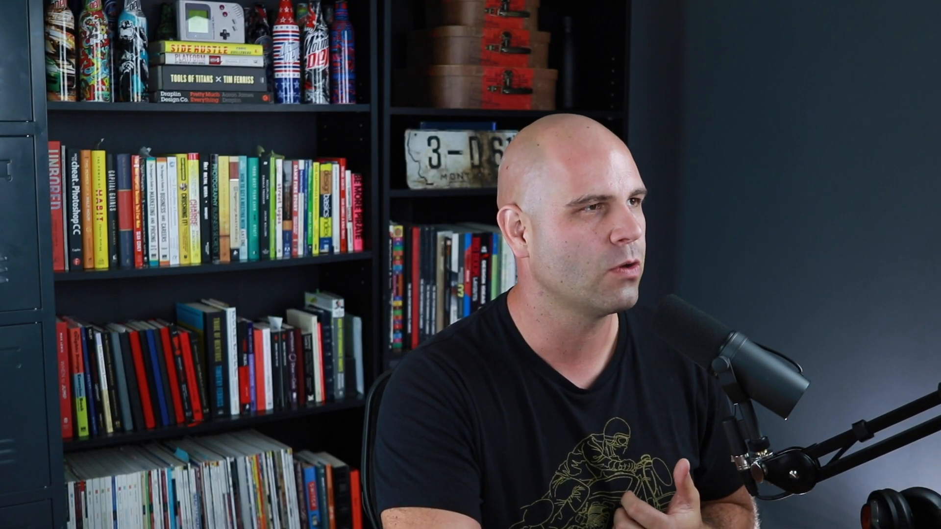
- Reset the Essentials workspace to its default layout
left_click(219, 8)
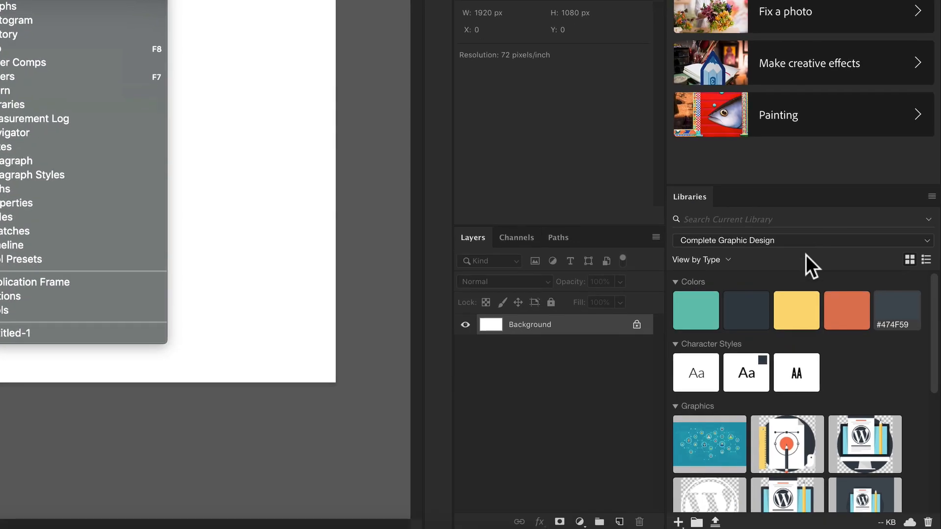
left_click(805, 255)
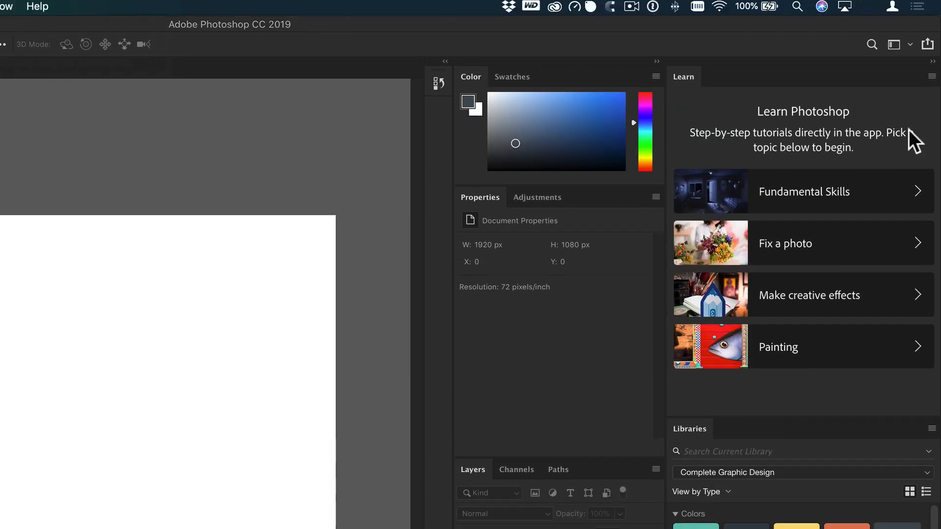
left_click(902, 42)
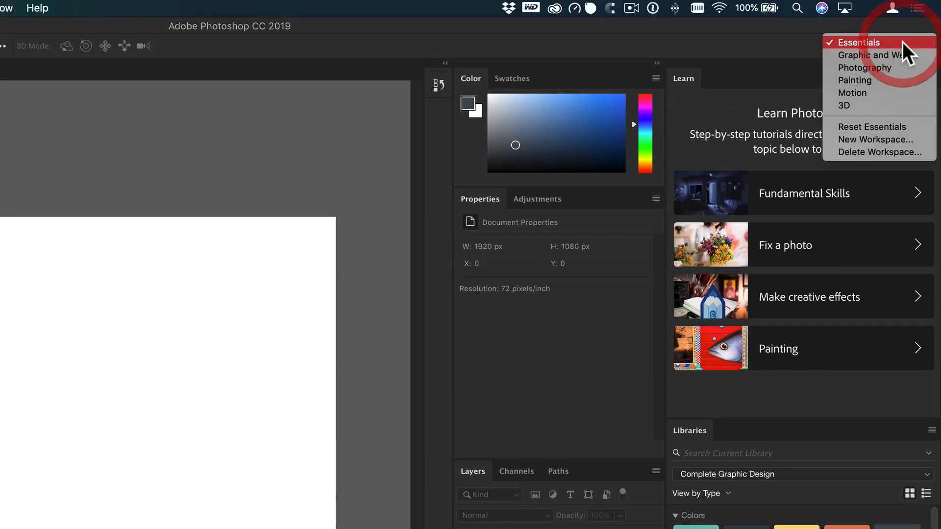
left_click(880, 126)
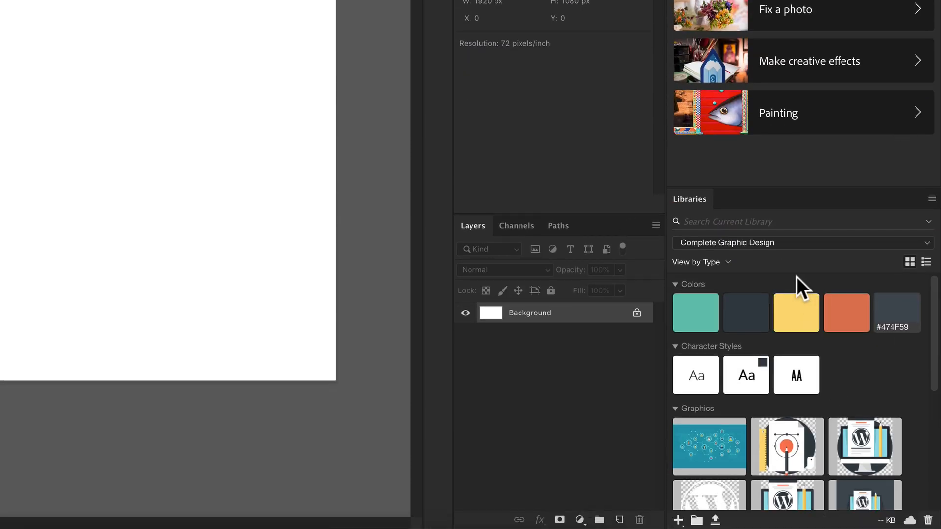
- Examine the list of available libraries and the colors, character styles and graphics stored in the Complete Graphic Design library
left_click(782, 245)
scroll(774, 353, "down", 10)
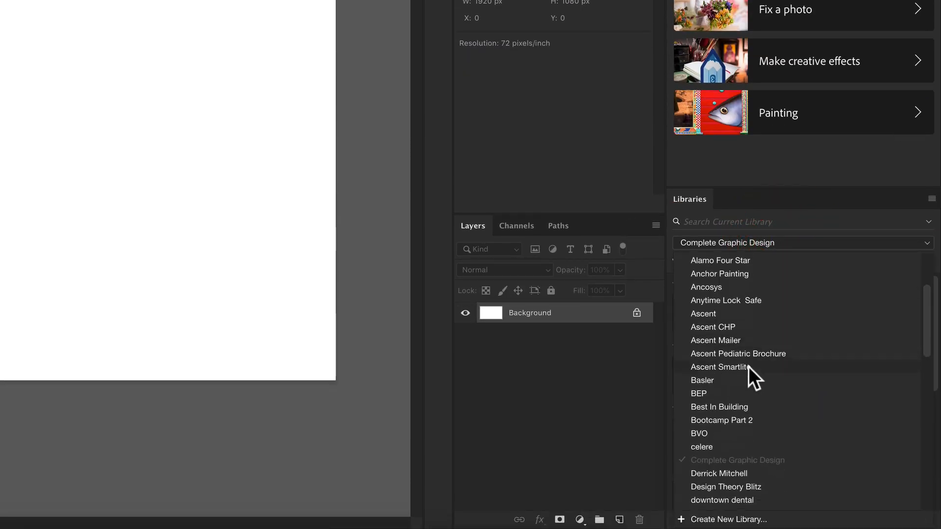
scroll(762, 363, "down", 8)
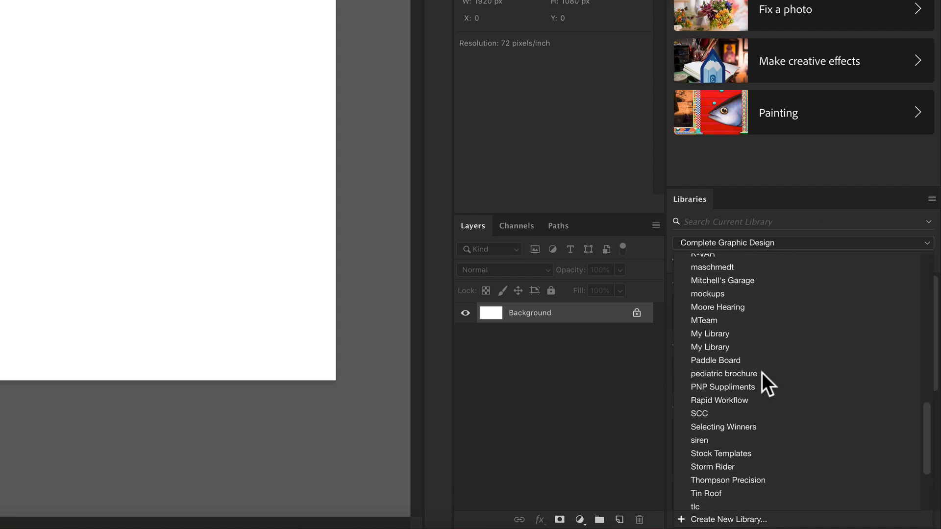
left_click(758, 219)
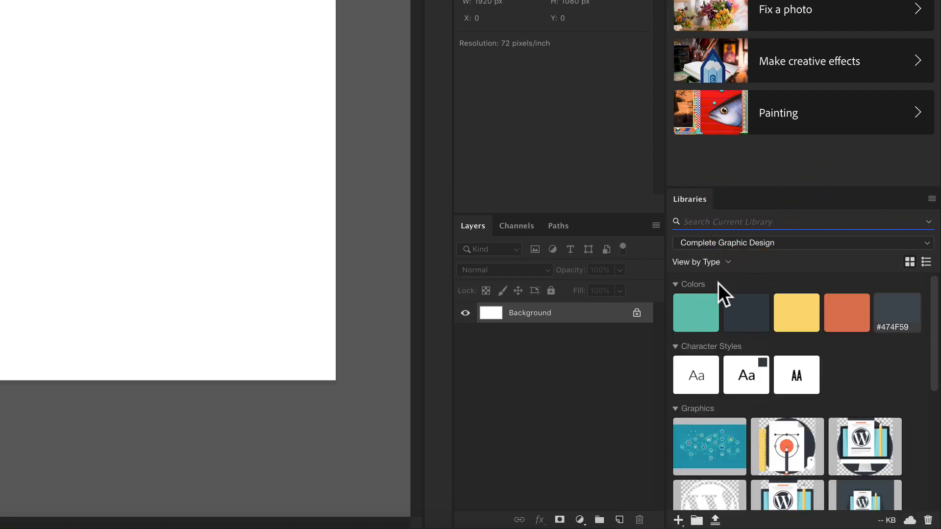
scroll(892, 397, "down", 3)
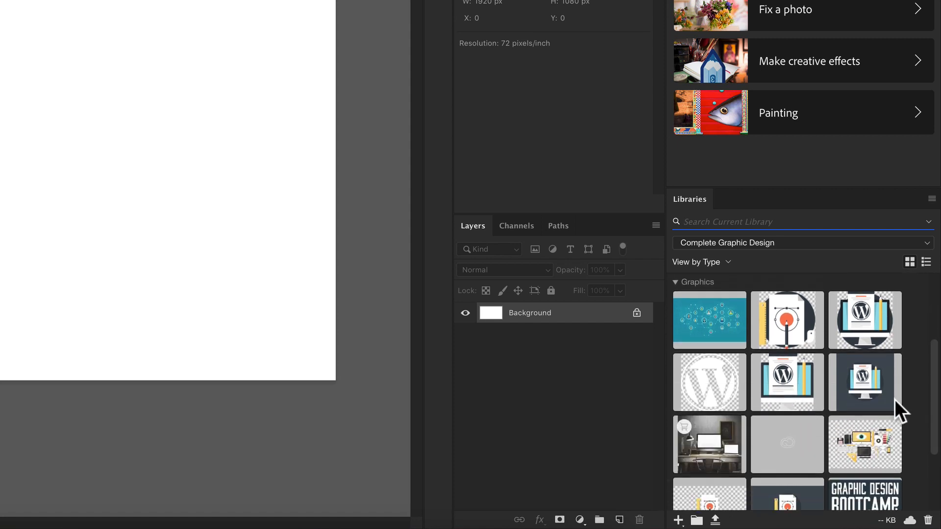
scroll(882, 405, "down", 2)
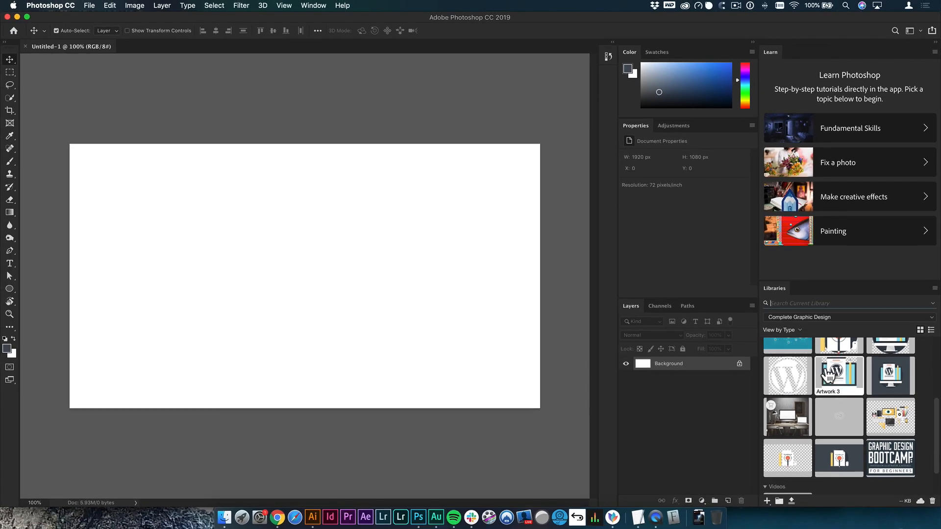
scroll(768, 331, "up", 3)
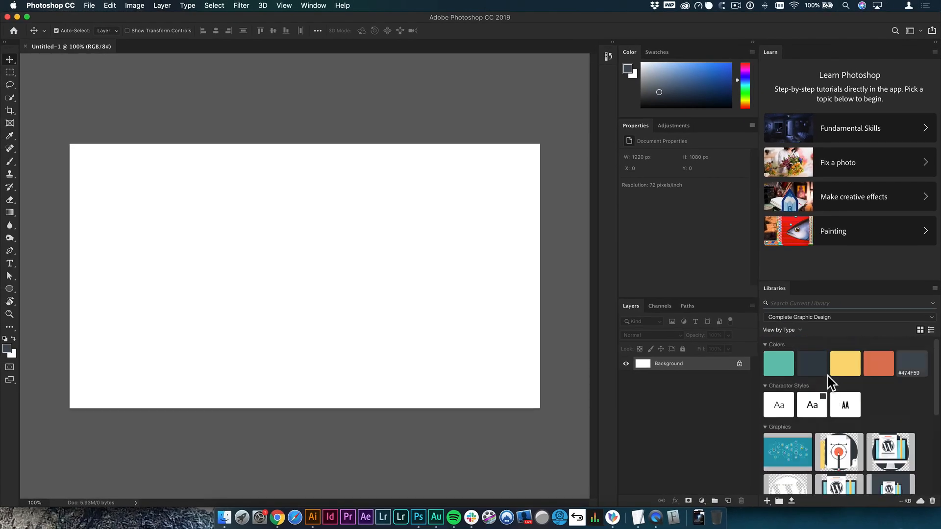
left_click(688, 421)
left_click(330, 276)
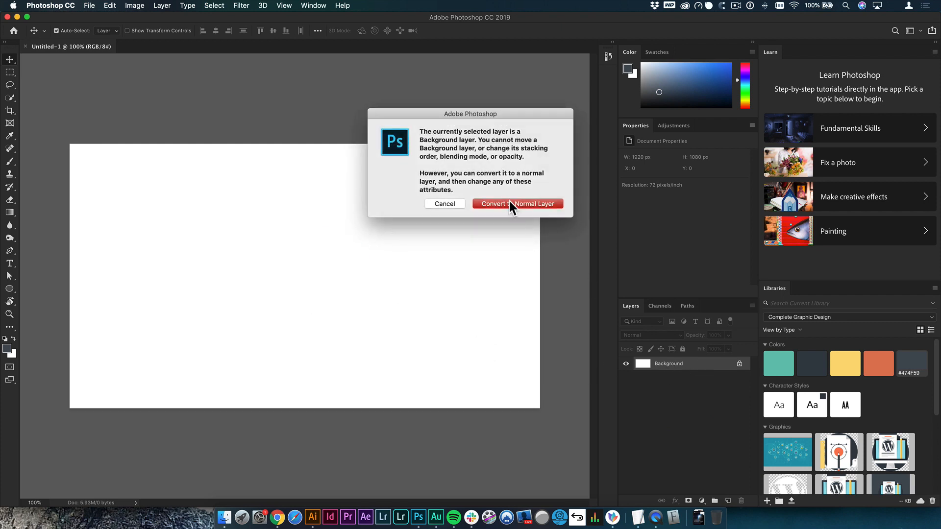
left_click(446, 207)
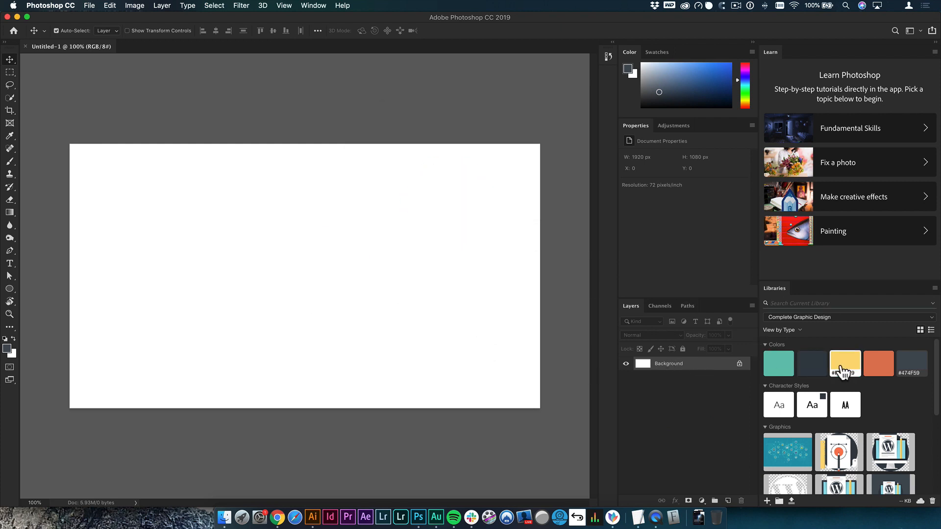
- Fill the Background layer with the dark slate library color #353F49
left_click(817, 370)
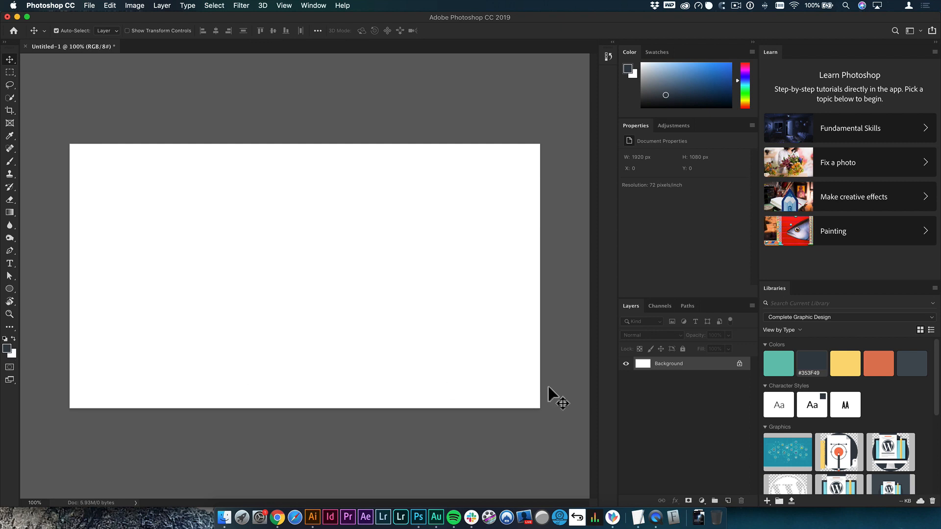
key("alt+BackSpace")
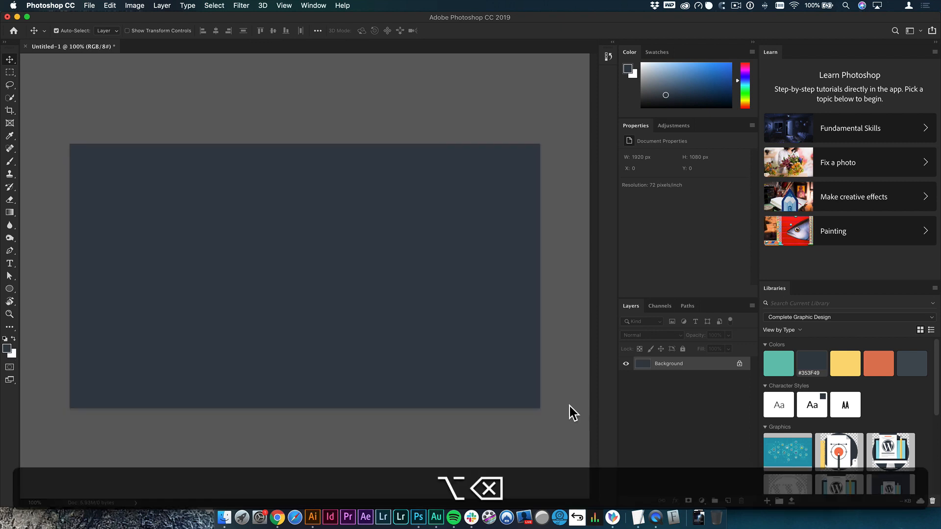
left_click(89, 5)
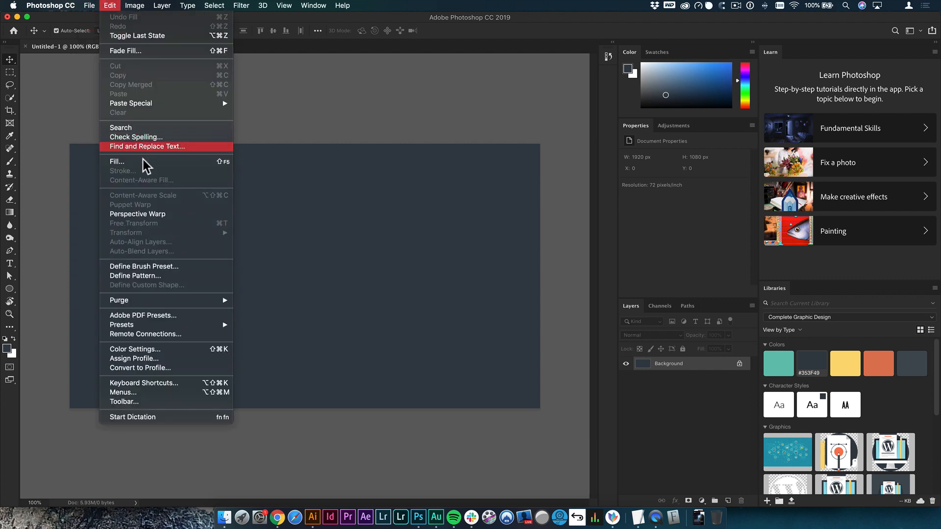
left_click(428, 214)
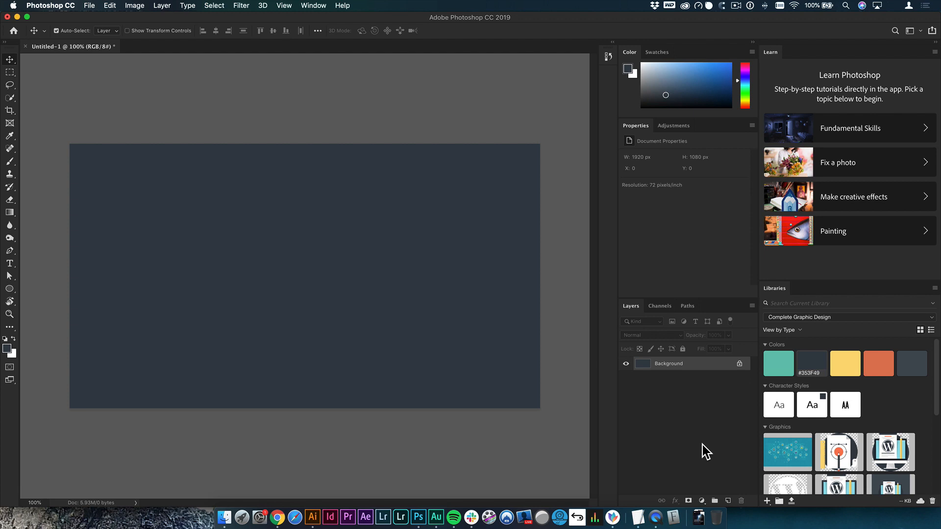
- Switch to Chrome and copy the Graphic Design Bootcamp: Part 1 thumbnail image from the courses page
left_click(277, 517)
left_click(733, 38)
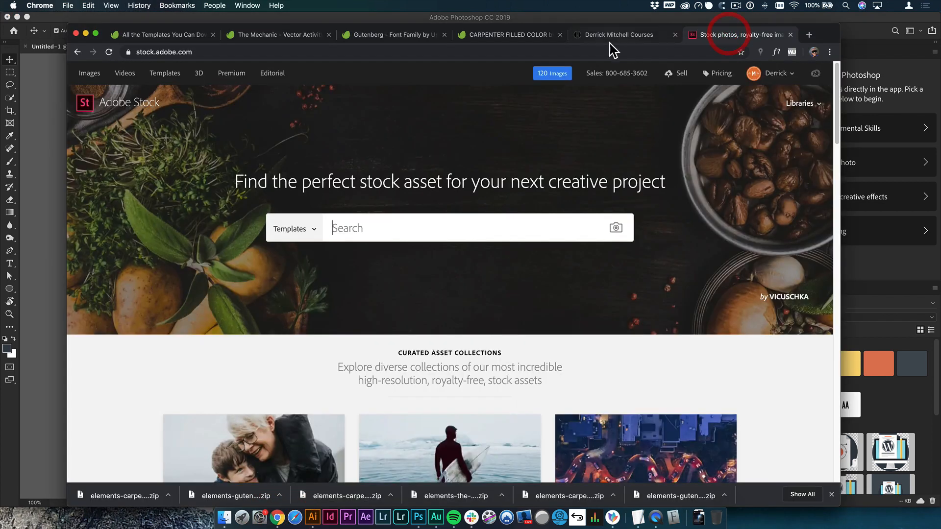
left_click(613, 44)
scroll(572, 163, "up", 10)
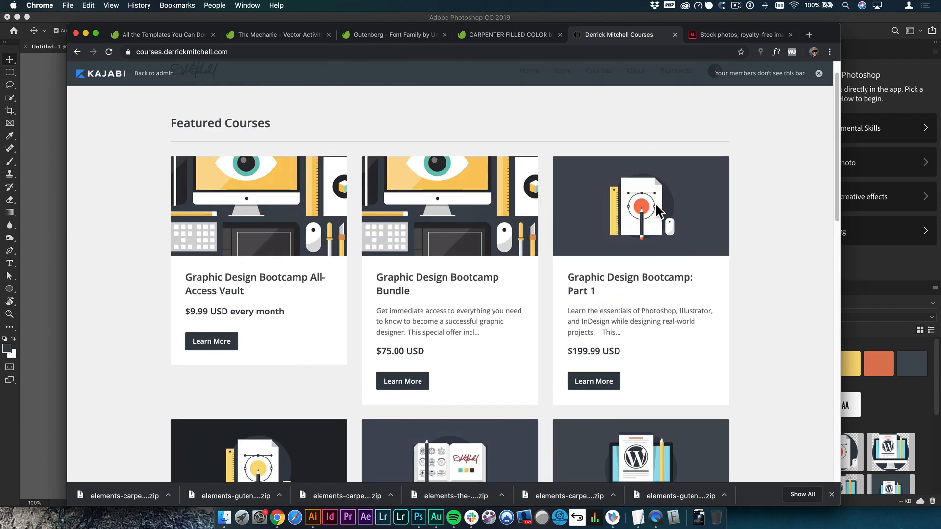
right_click(689, 188)
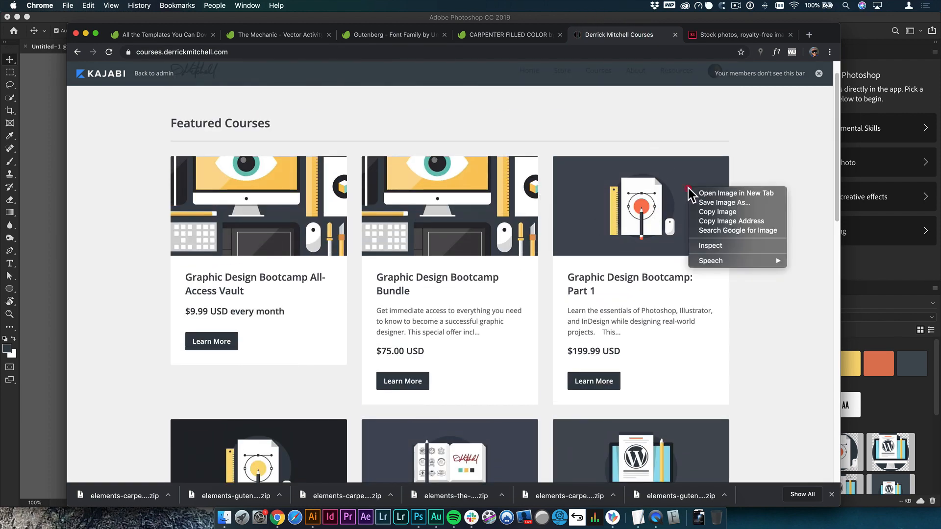
left_click(712, 213)
- Paste the copied thumbnail into the Photoshop document and scale it from its center to about 1936 x 1090 px, covering the canvas
left_click(40, 229)
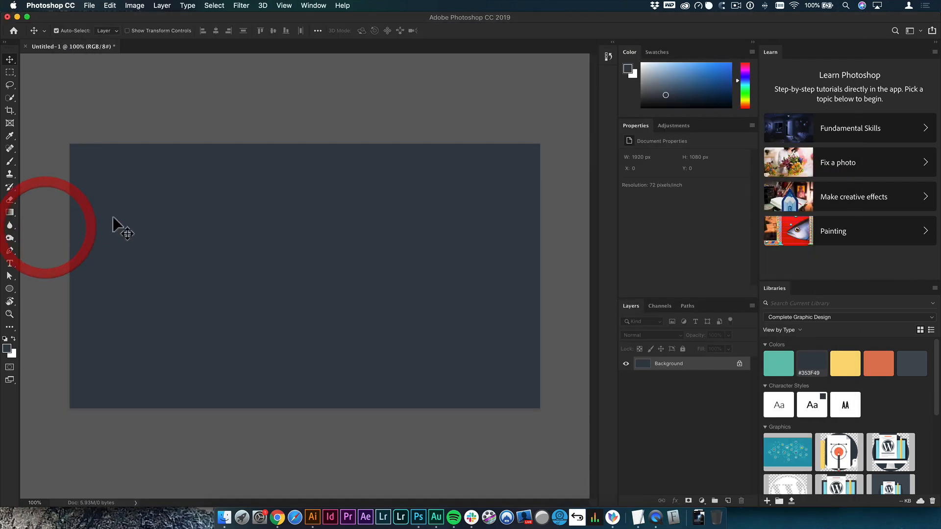
key("super+v")
key("super+t")
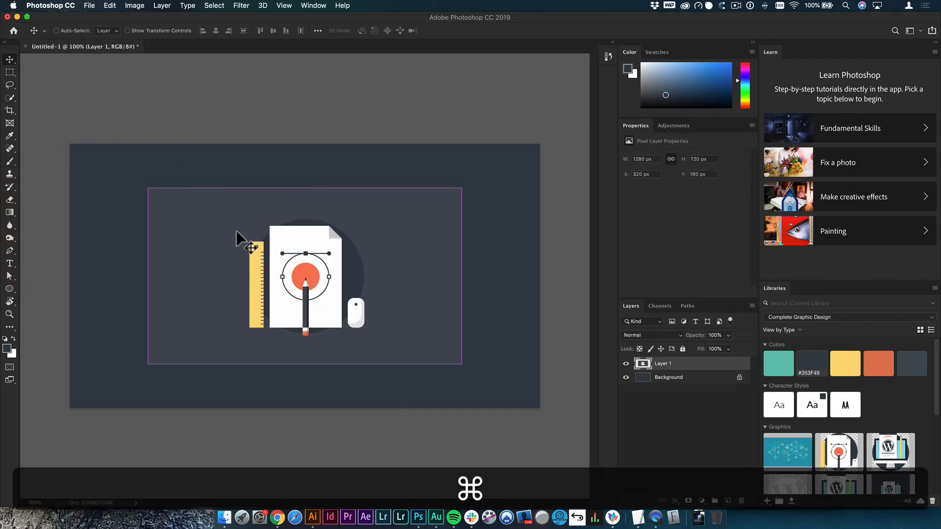
key("alt")
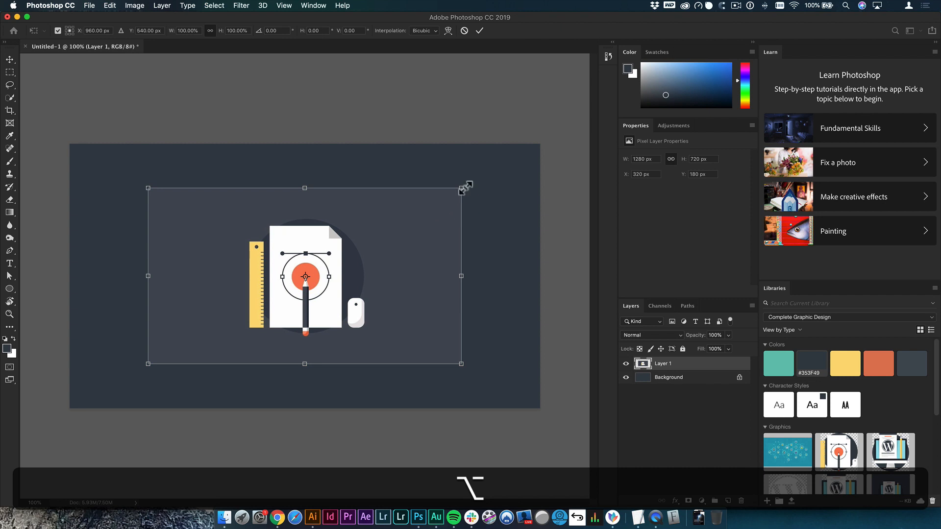
left_click_drag(465, 189, 542, 143)
key("alt+Return")
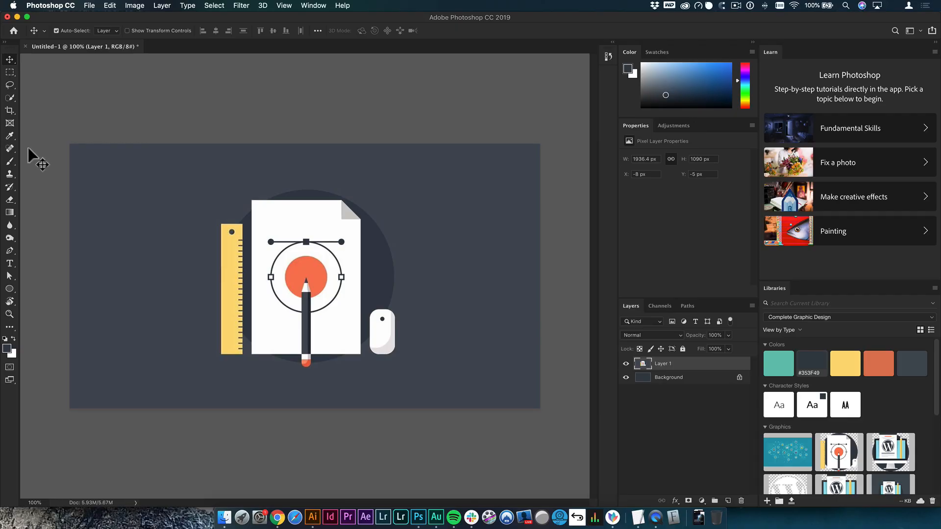
- Draw a dark slate circle of about 700 x 700 px with the Ellipse tool over the thumbnail's background circle
key("u")
left_click_drag(11, 290, 62, 306)
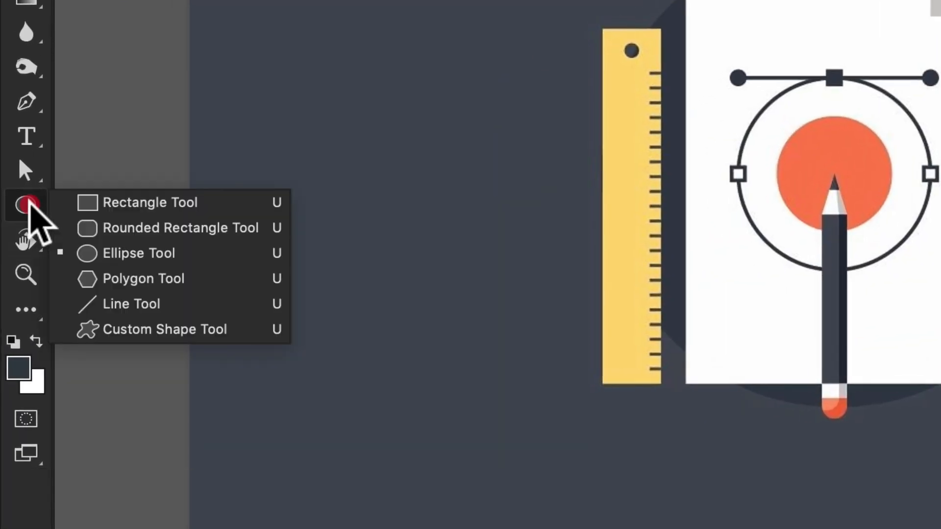
mouse_move(168, 254)
left_mouse_down()
mouse_move(22, 237)
mouse_move(23, 195)
mouse_move(131, 205)
mouse_move(164, 253)
left_mouse_up()
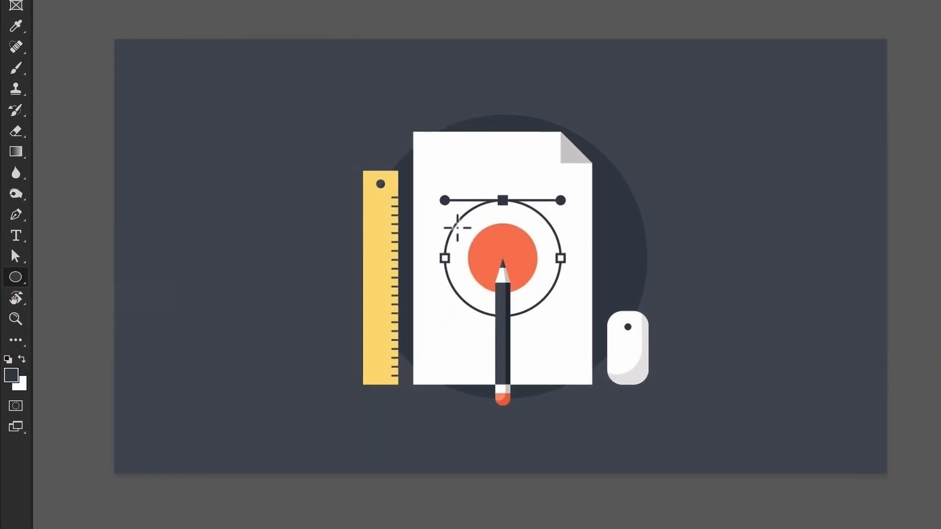
left_click_drag(453, 218, 667, 395)
key("shift")
key("space")
key("space")
key("space")
key("space")
key("space")
key("v")
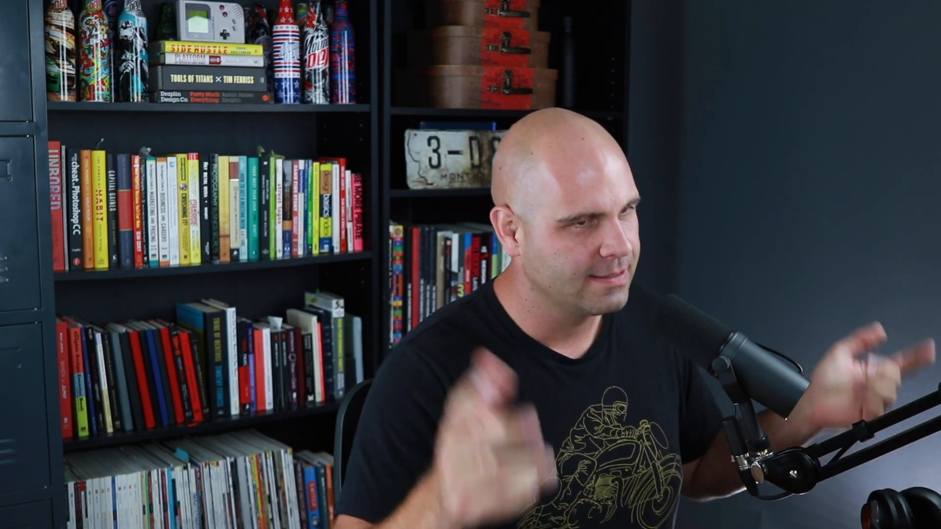
- Select the entire canvas and align the circle to its horizontal and vertical center
left_click(442, 194)
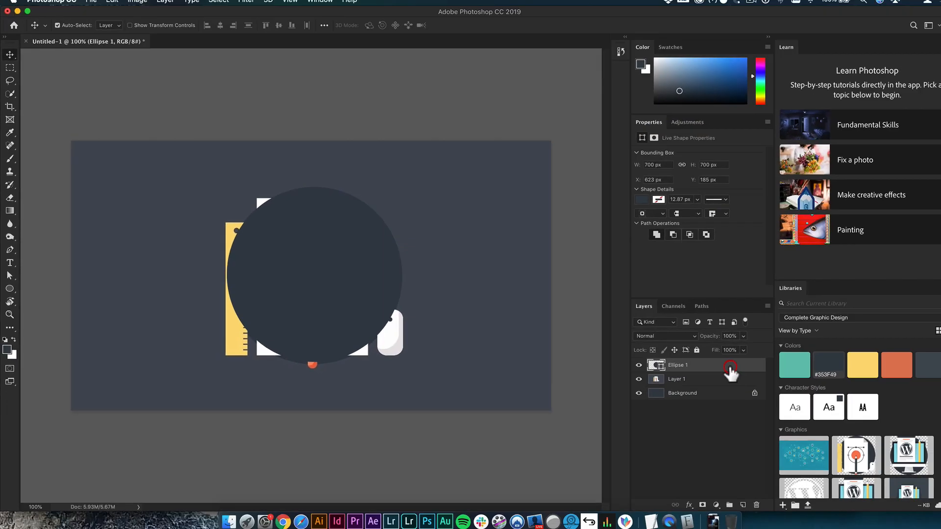
key("super")
key("super+a")
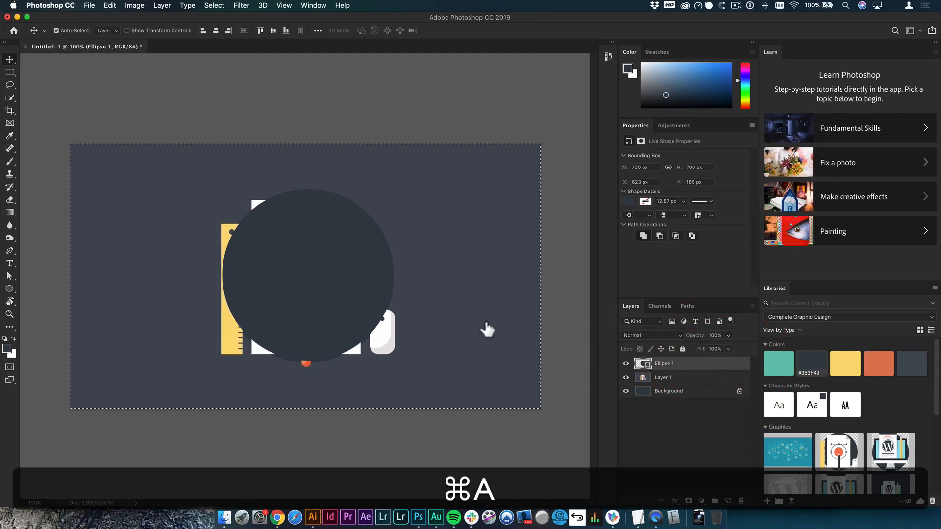
left_click(215, 6)
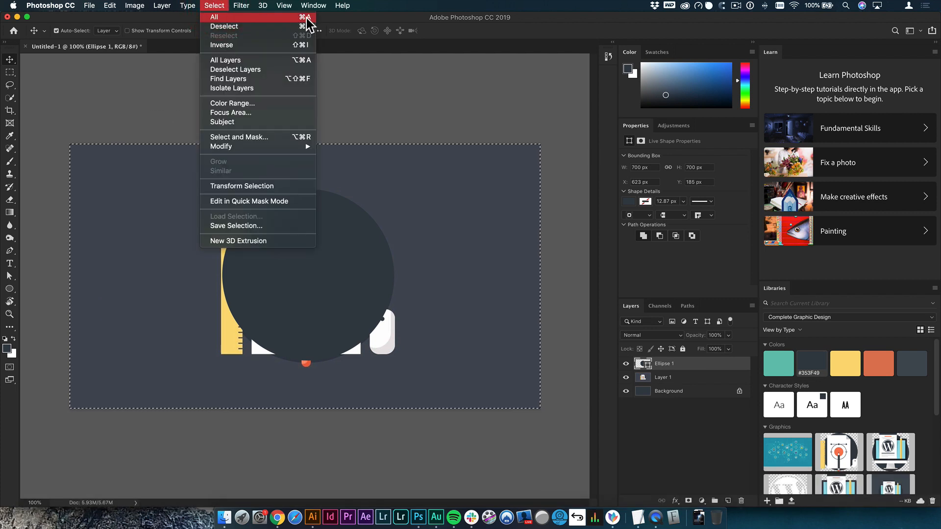
left_click(122, 158)
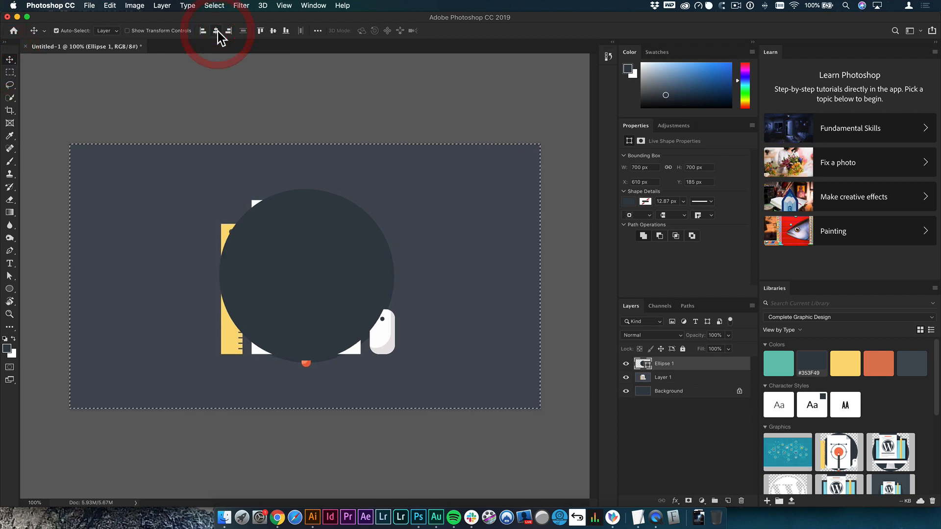
left_click(273, 31)
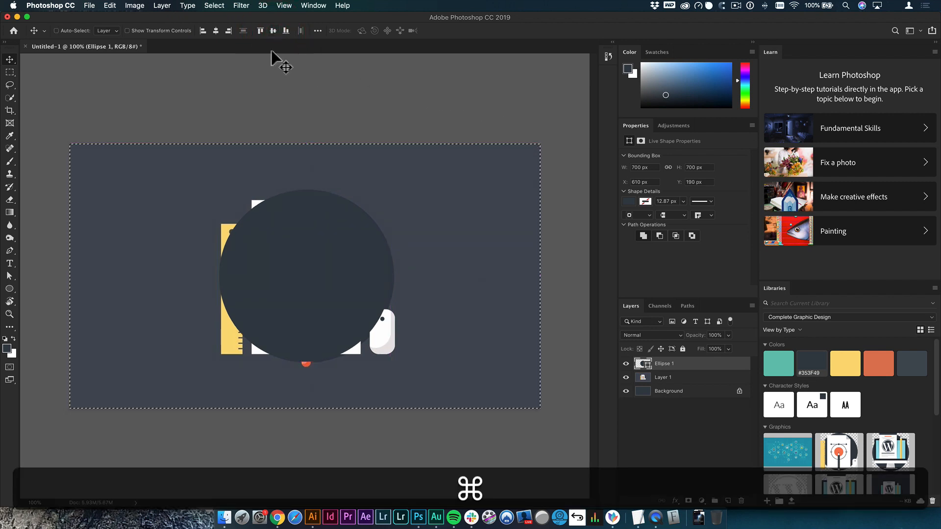
- Clear the canvas selection and delete the pasted thumbnail layer beneath the circle
left_click(214, 5)
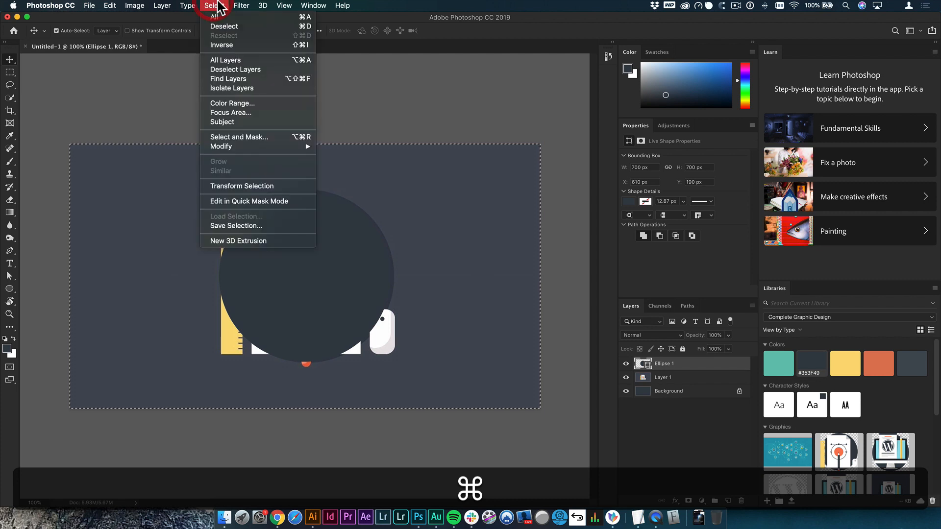
left_click(230, 27)
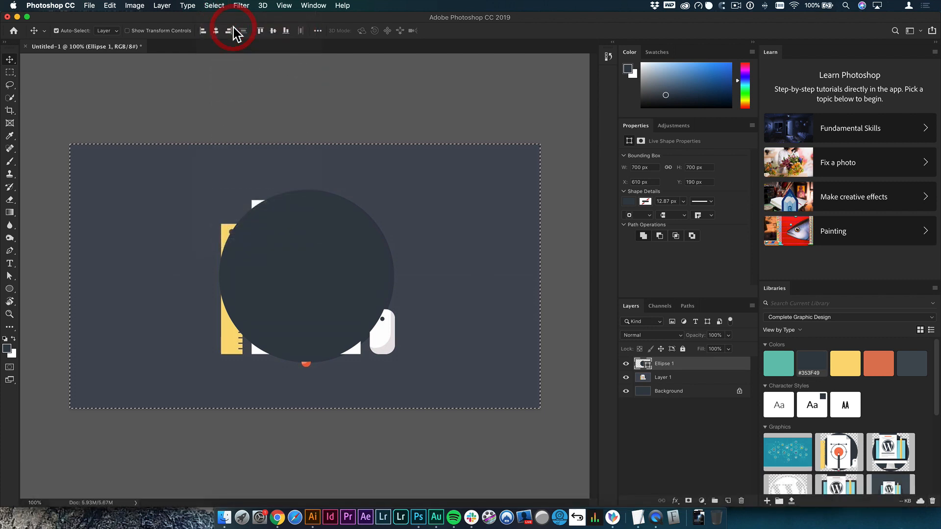
left_click(672, 381)
key("v")
key("BackSpace")
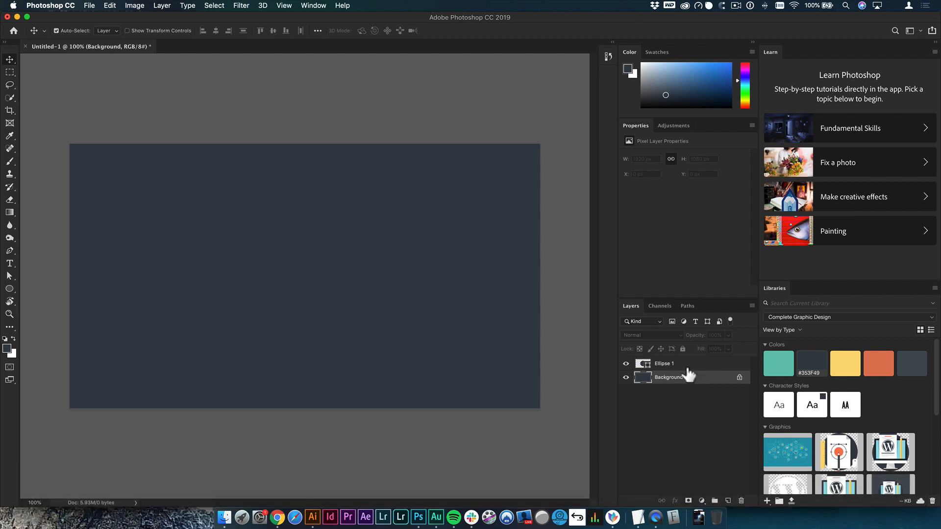
key("super+z")
left_click_drag(409, 235, 488, 181)
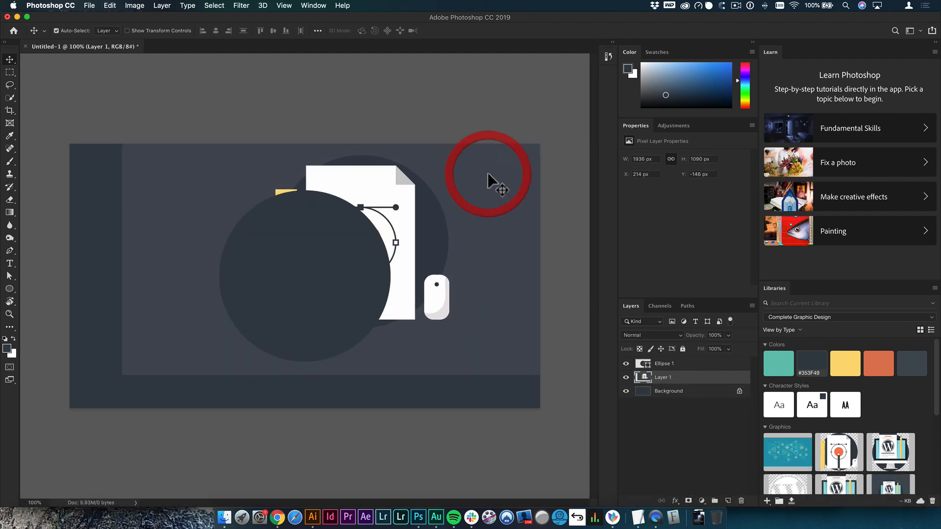
key("BackSpace")
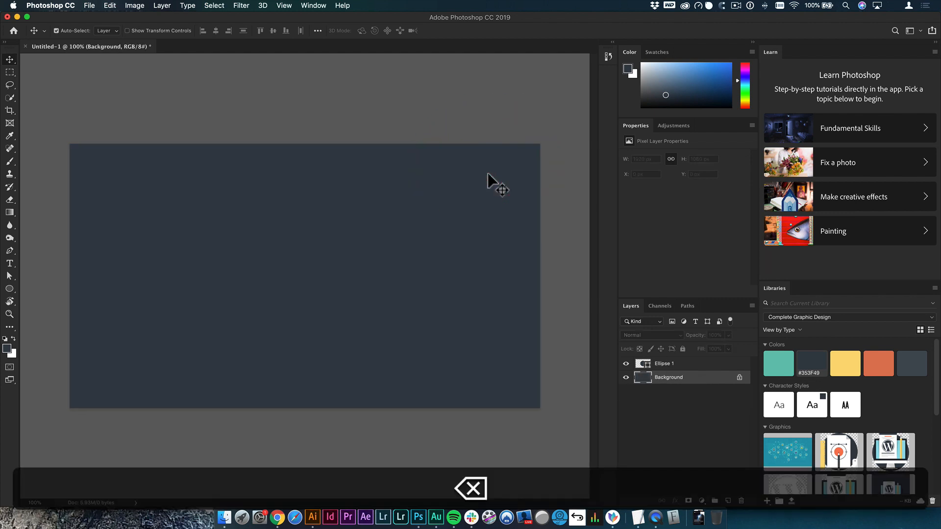
- Recolor the centered circle with the lighter slate #474F59 library color and deselect its layer
left_click(677, 365)
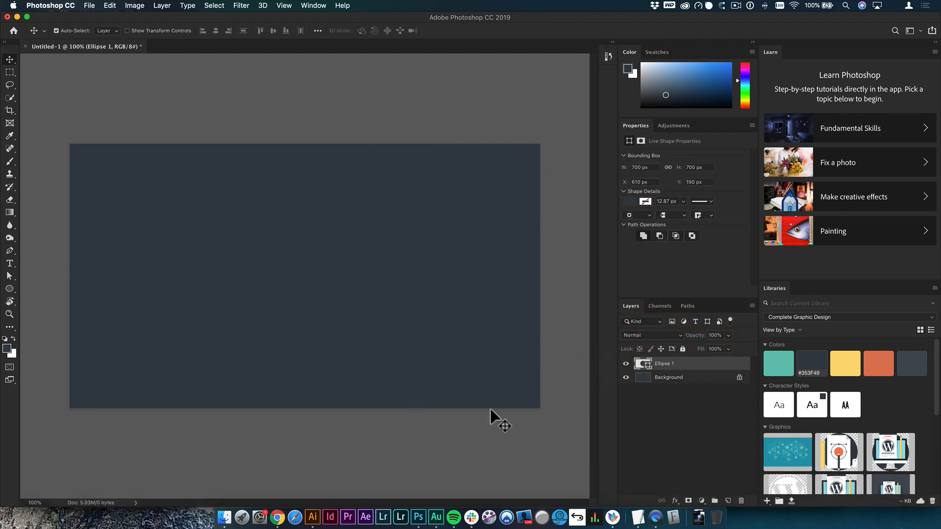
left_click(913, 366)
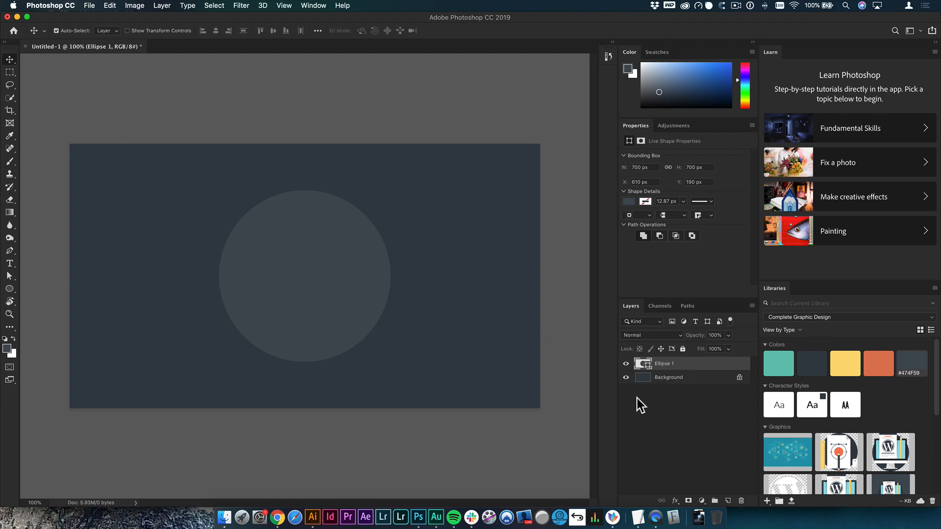
left_click(676, 401)
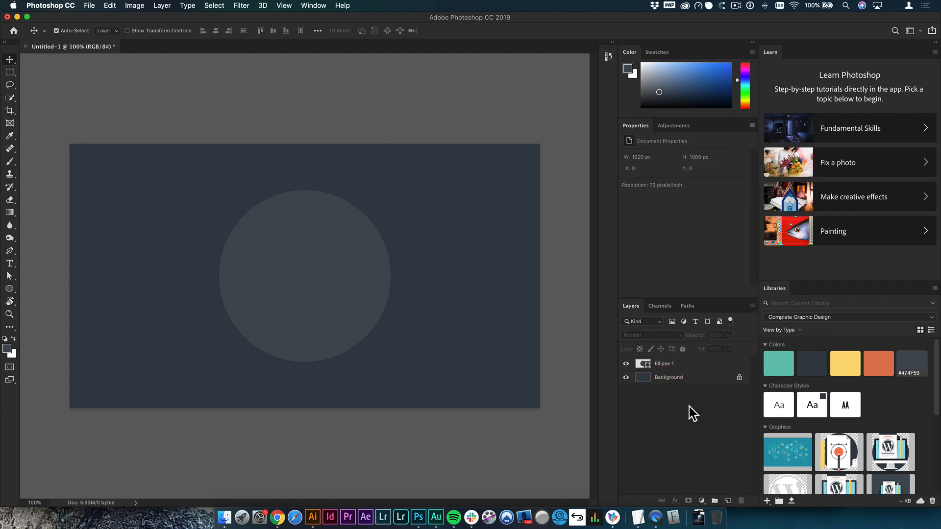
- Switch to Illustrator and copy the wrench icon from the carpenter icon sheet
left_click(312, 517)
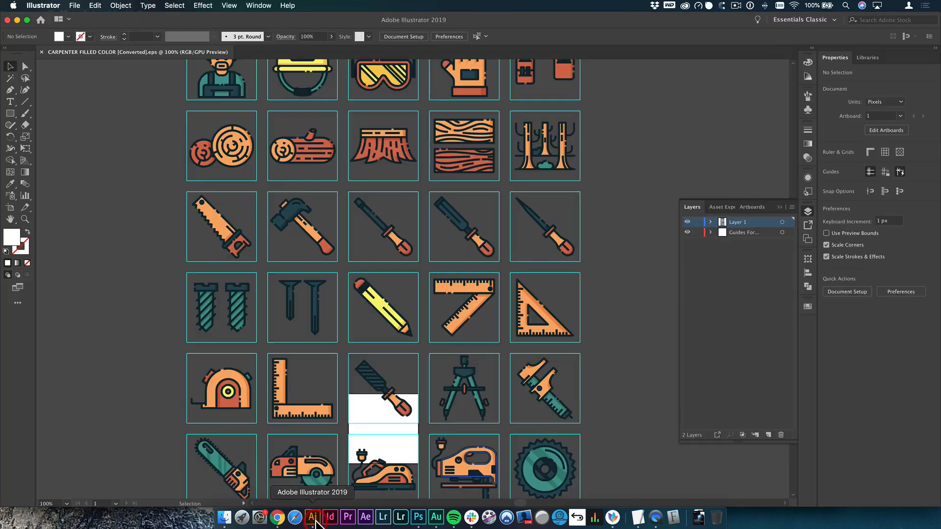
scroll(594, 265, "down", 10)
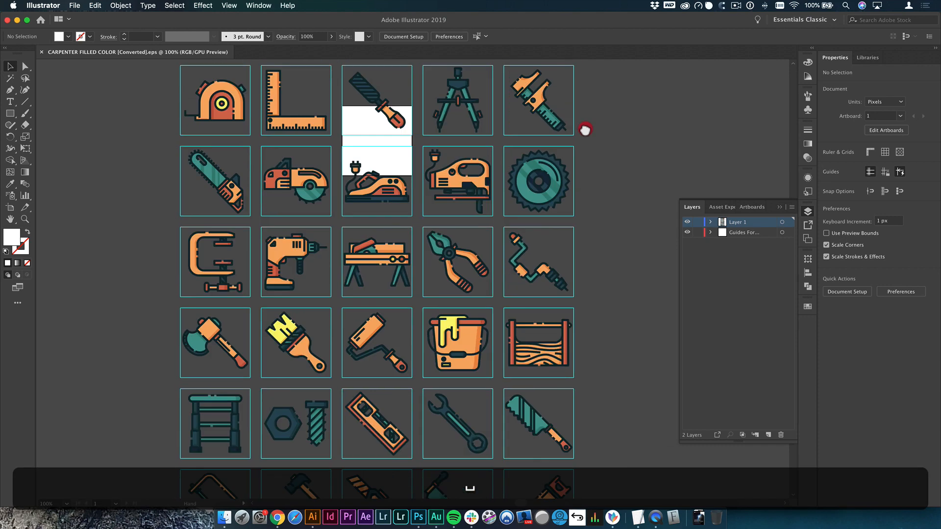
left_click(461, 257)
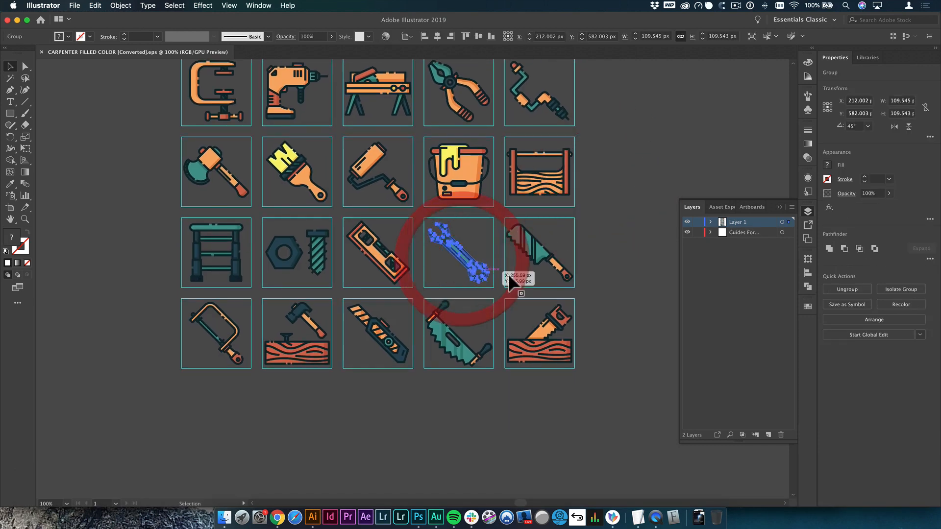
key("super+c")
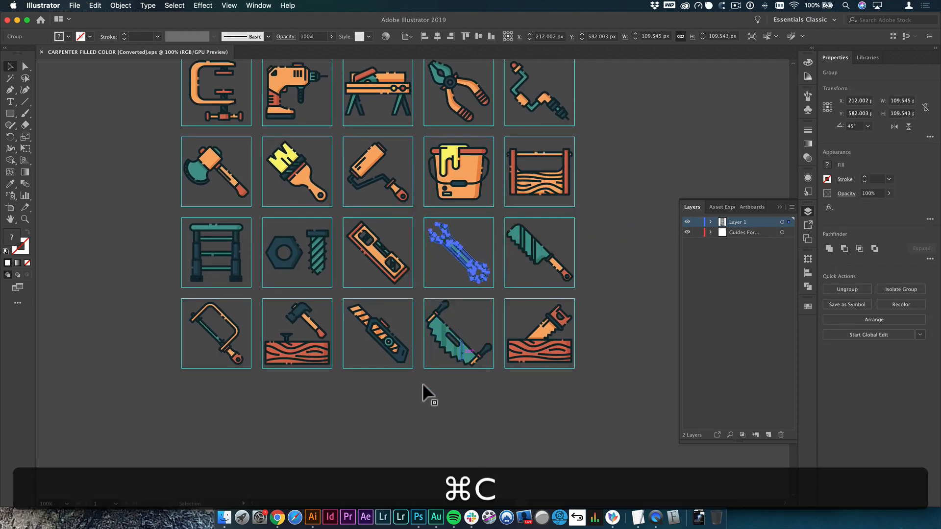
- Switch to Photoshop and paste the wrench as a Smart Object at the canvas center, keeping its original size
left_click(418, 518)
key("super+v")
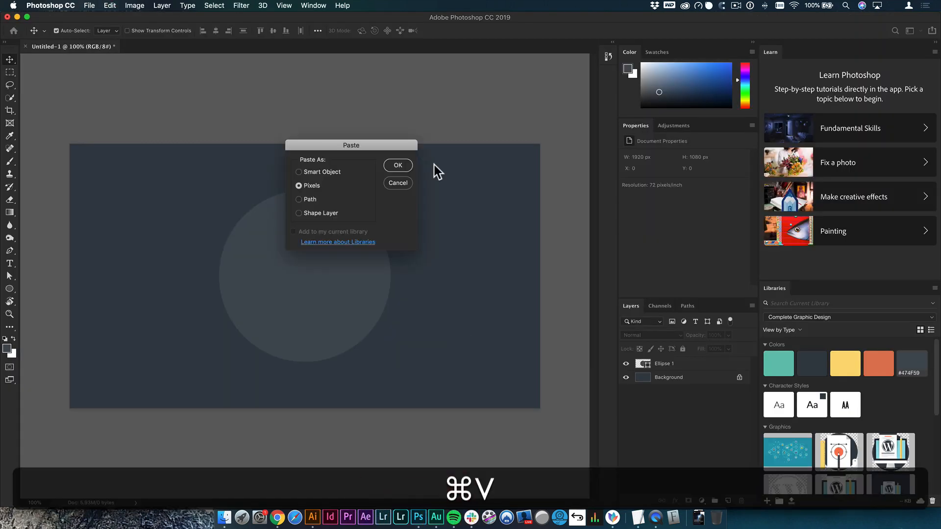
left_click(397, 166)
key("alt+f")
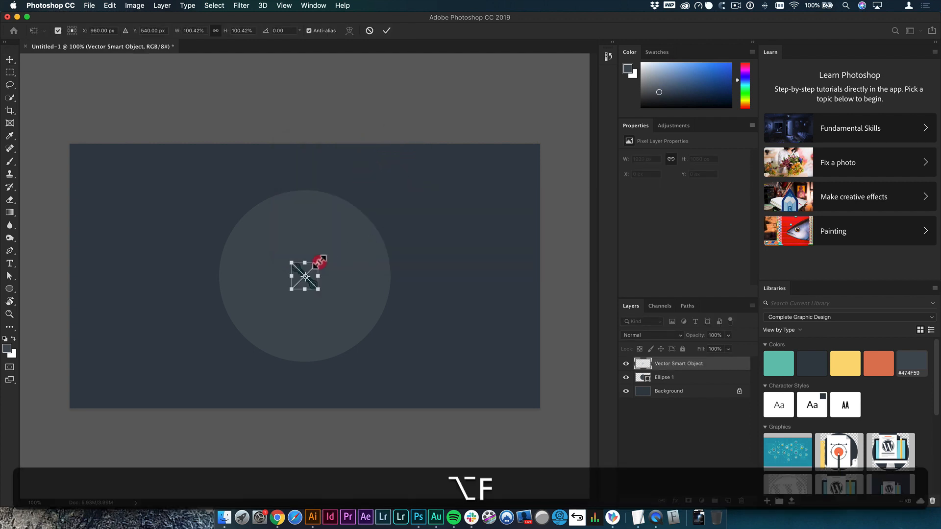
left_click_drag(322, 261, 373, 208)
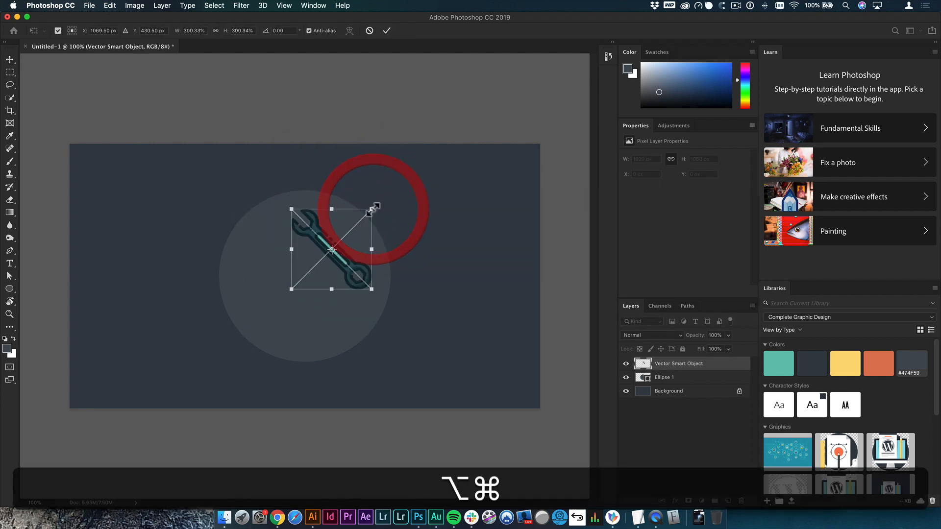
key("alt+super+z")
key("super+z")
key("Return")
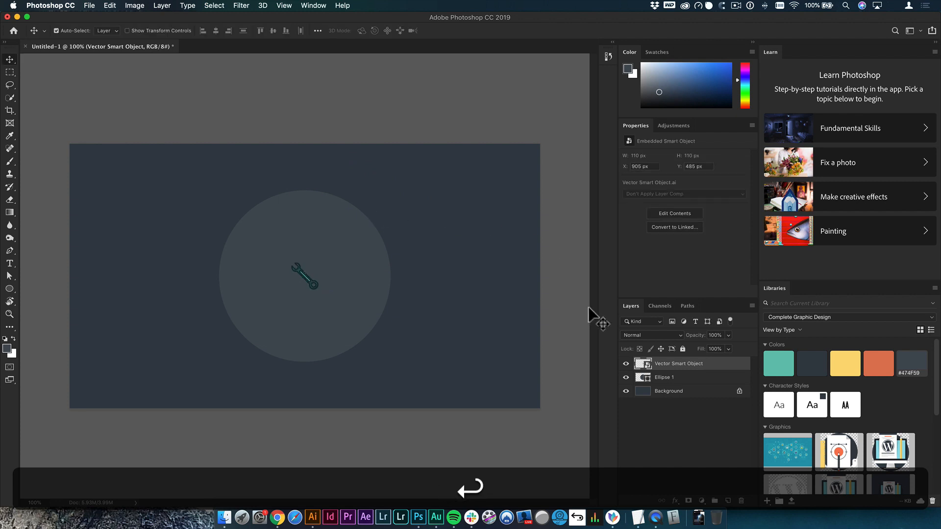
- Open the wrench Smart Object's contents in Illustrator for a look and close that document
double_click(647, 367)
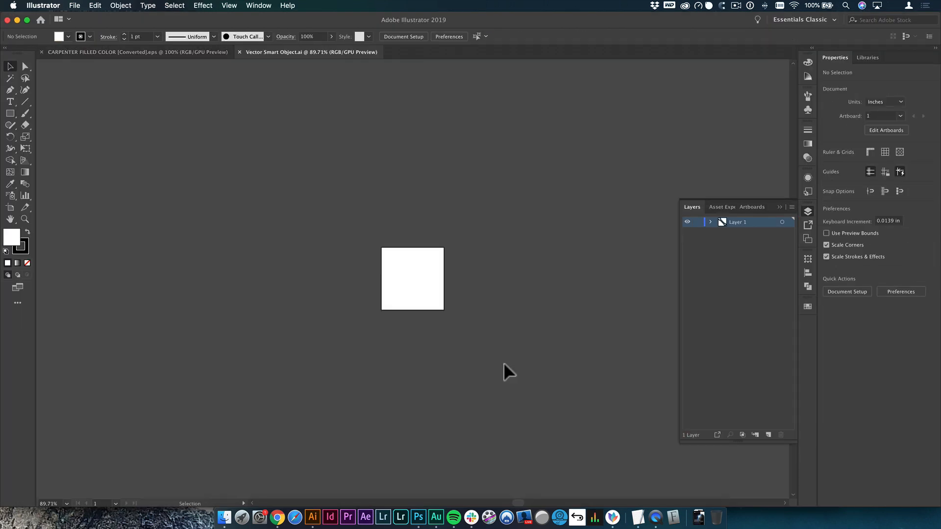
key("super+w")
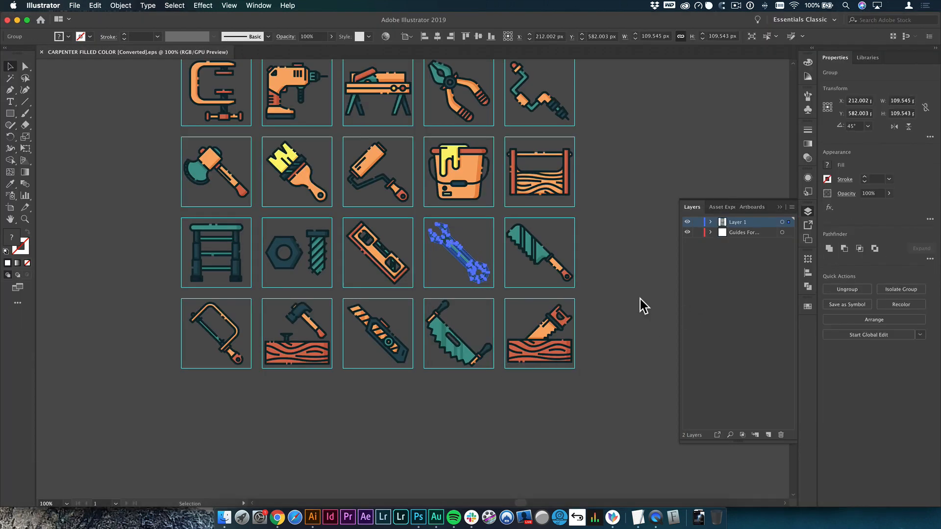
- Copy the hammer icon from the carpenter icon sheet in Illustrator
key("space")
left_click(611, 293)
left_click_drag(561, 241, 578, 340)
left_click_drag(477, 248, 476, 276)
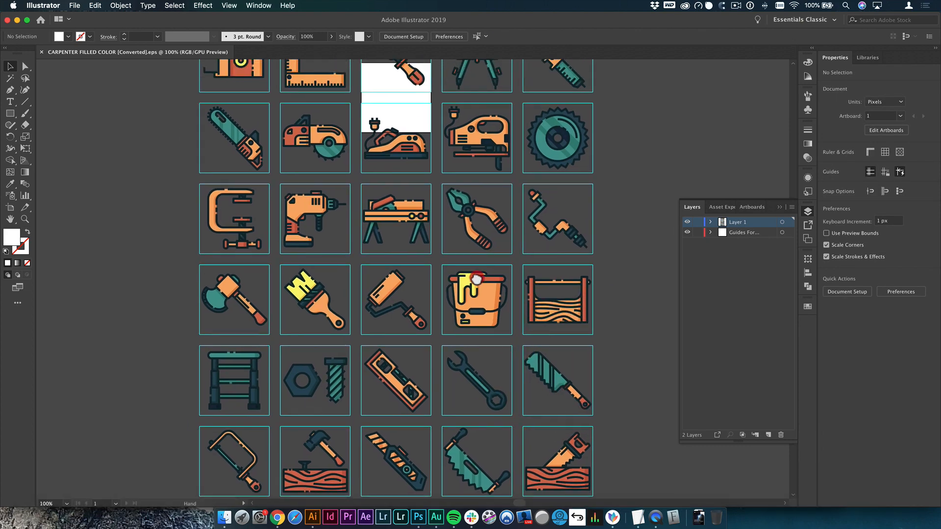
left_click_drag(434, 172, 444, 328)
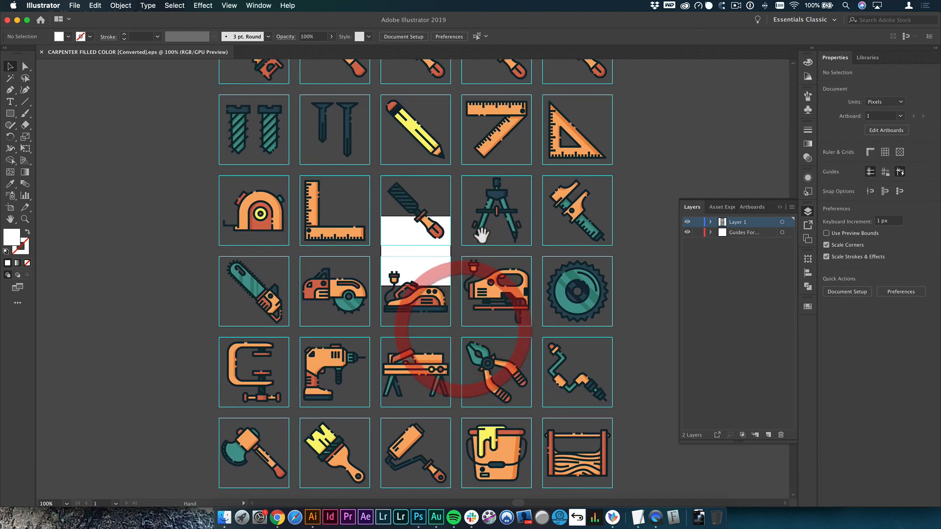
left_click_drag(477, 241, 477, 328)
left_click(351, 291)
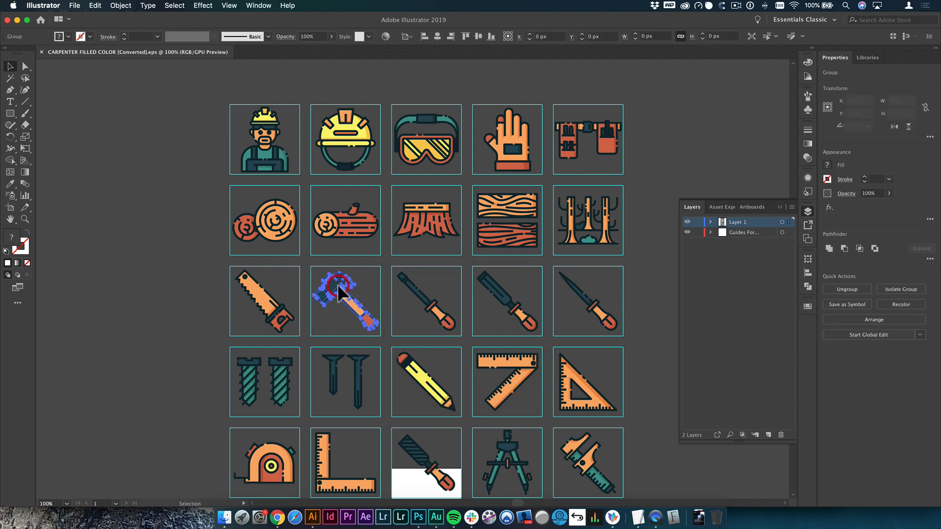
key("super+c")
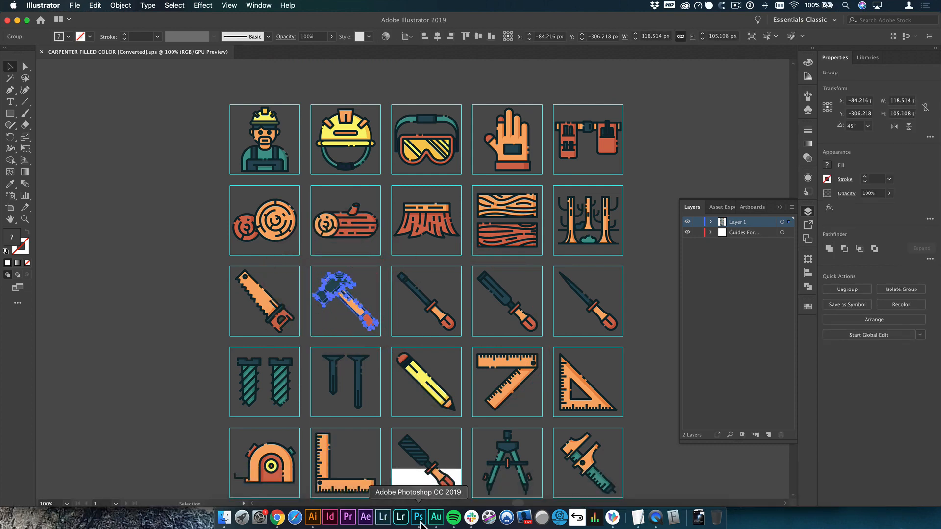
- Switch to Photoshop, paste the hammer as a Smart Object over the wrench, and check the overlap by toggling its visibility
left_click(419, 518)
key("super+v")
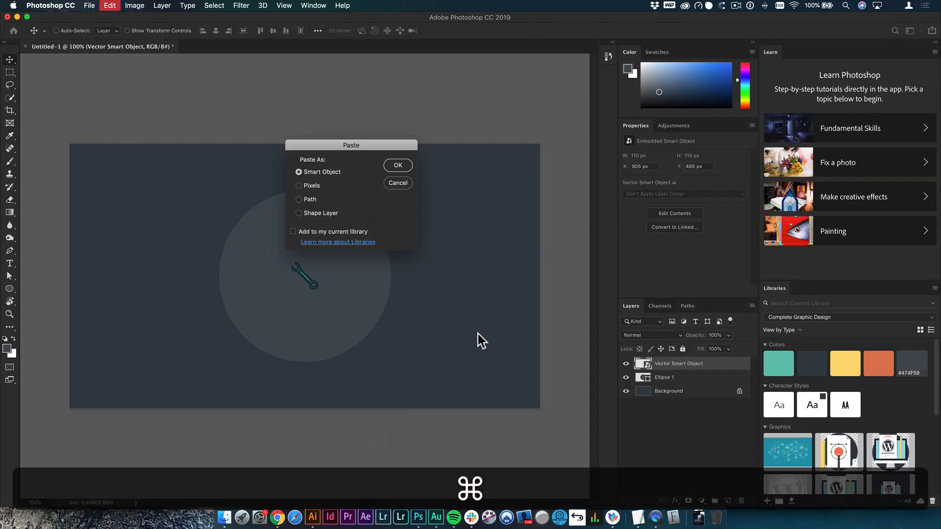
left_click(398, 166)
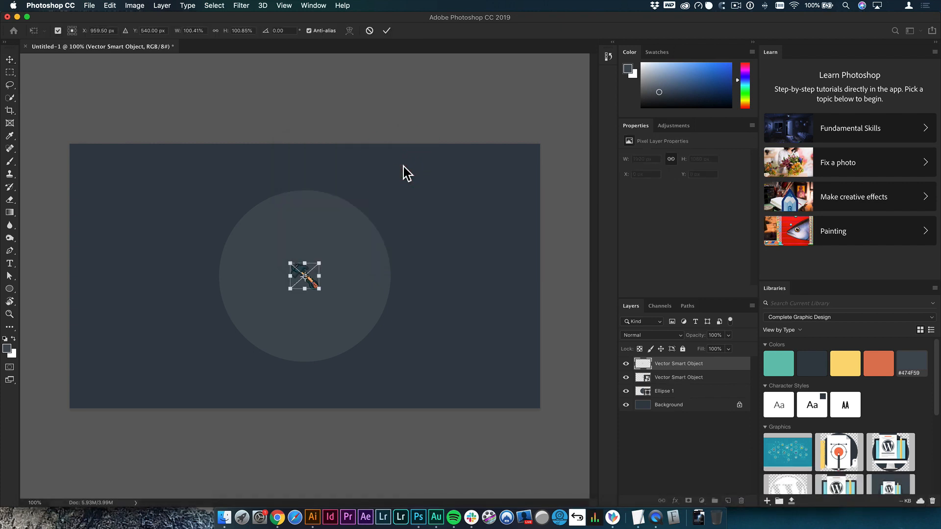
key("Return")
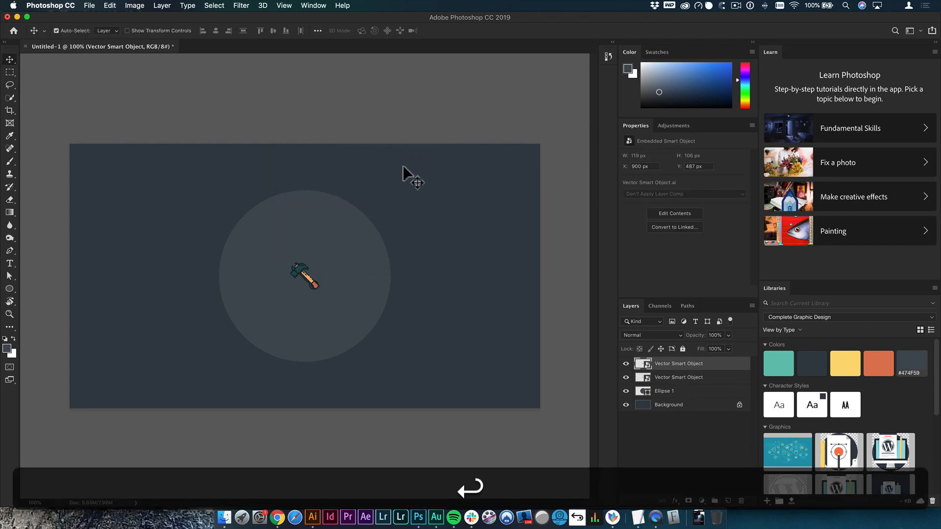
left_click(626, 363)
left_click(627, 364)
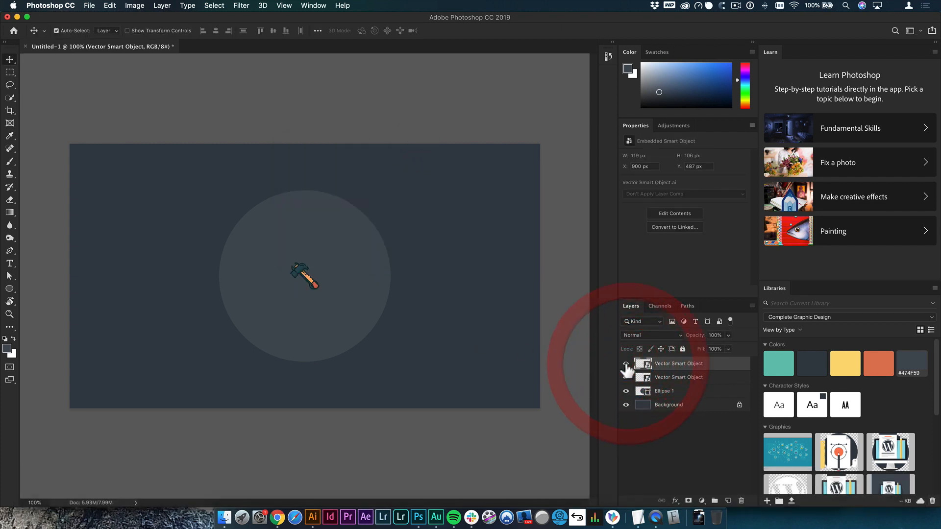
- Scale the hammer and wrench layers together from their center until the hammer is about 867 x 773 px
left_click(720, 377, "super")
key("super+t")
key("alt+super+t")
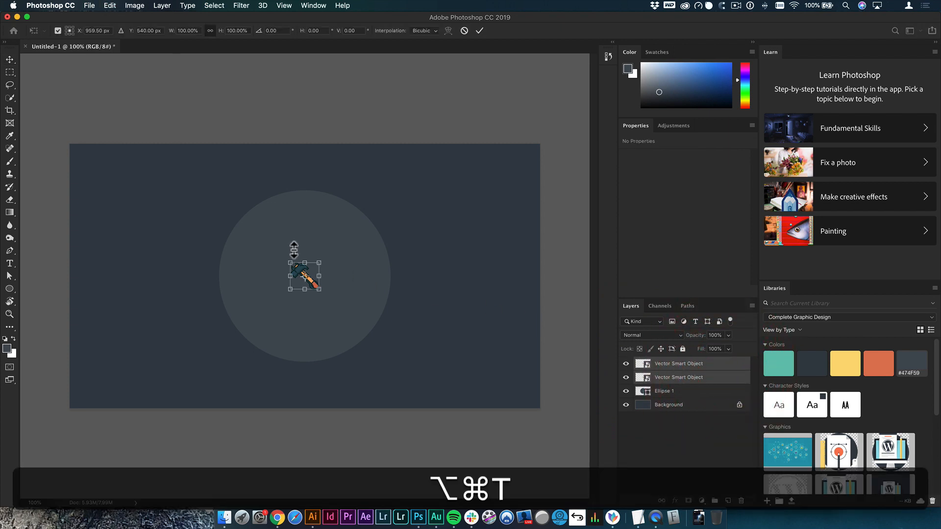
left_click_drag(322, 262, 429, 196)
key("Return")
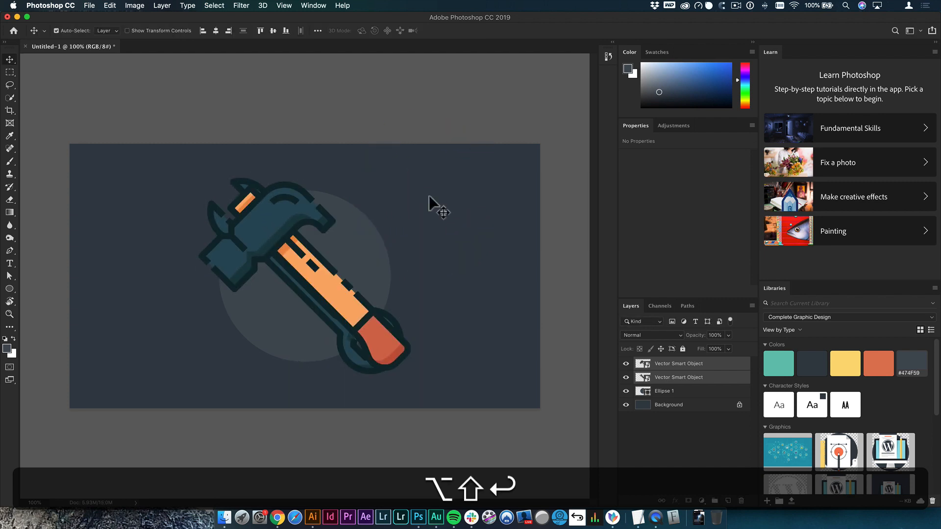
- Flip the hammer horizontally so that it crosses over the wrench
left_click(677, 447)
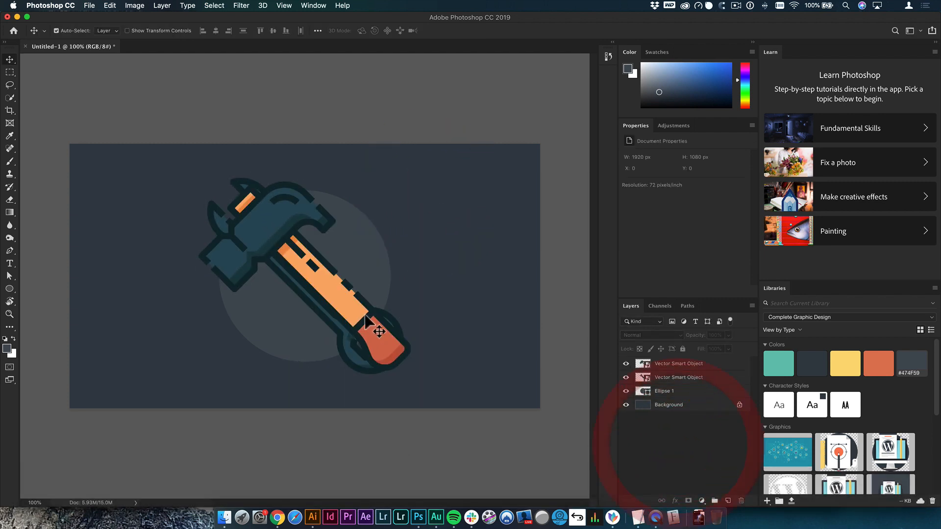
left_click(278, 221)
key("super+t")
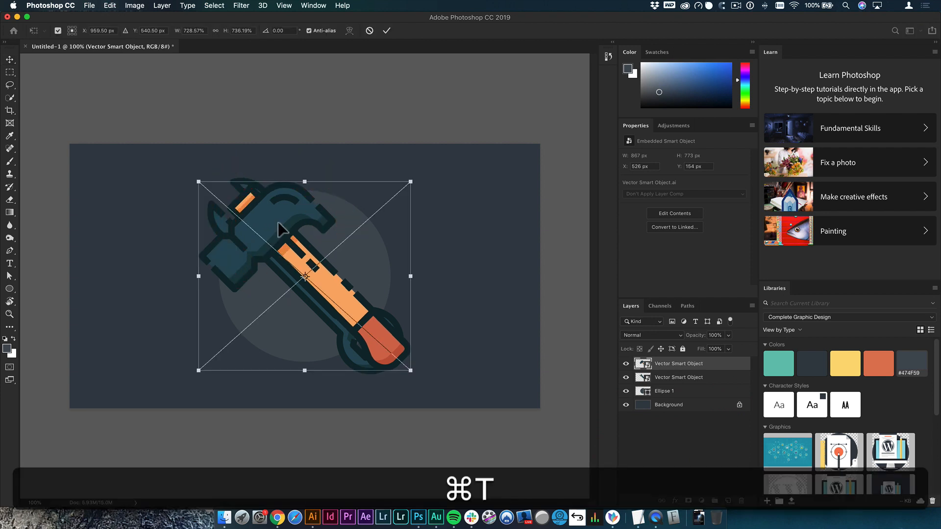
right_click(280, 225)
left_click(343, 338)
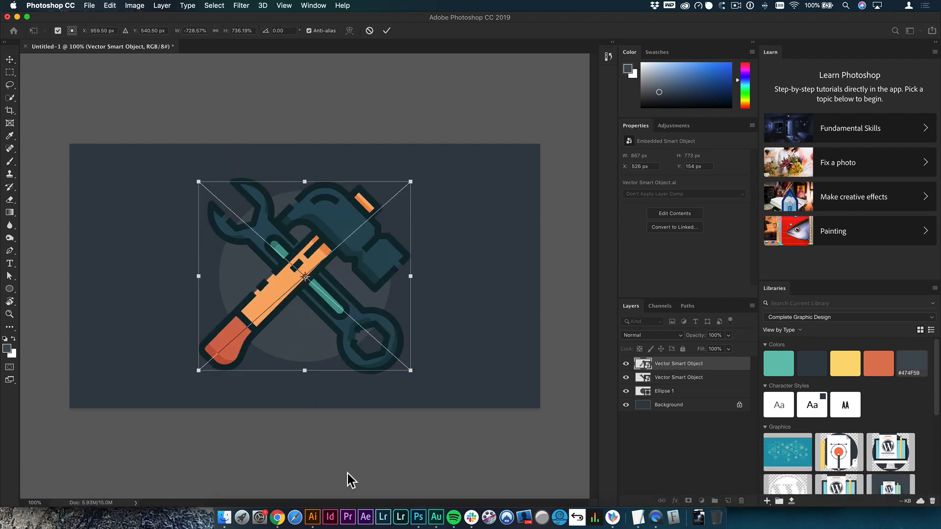
key("Return")
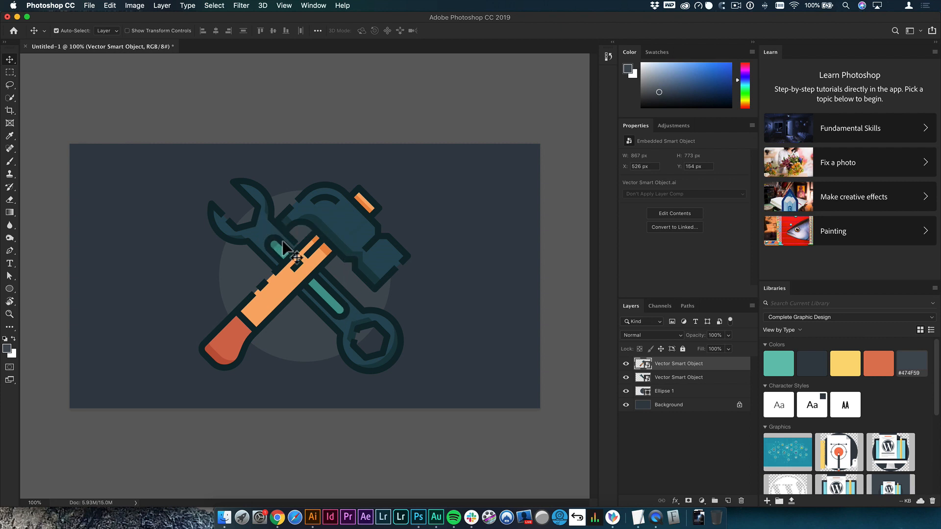
- Move the hammer horizontally to the right, to an X position of about 632 px
left_click_drag(333, 234, 395, 251)
key("shift+v")
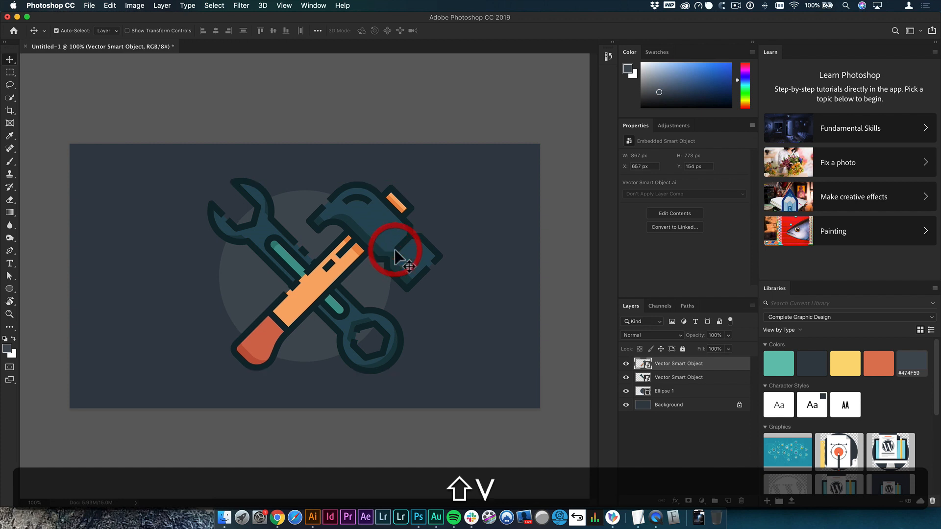
left_click_drag(321, 279, 315, 279)
key("shift+v")
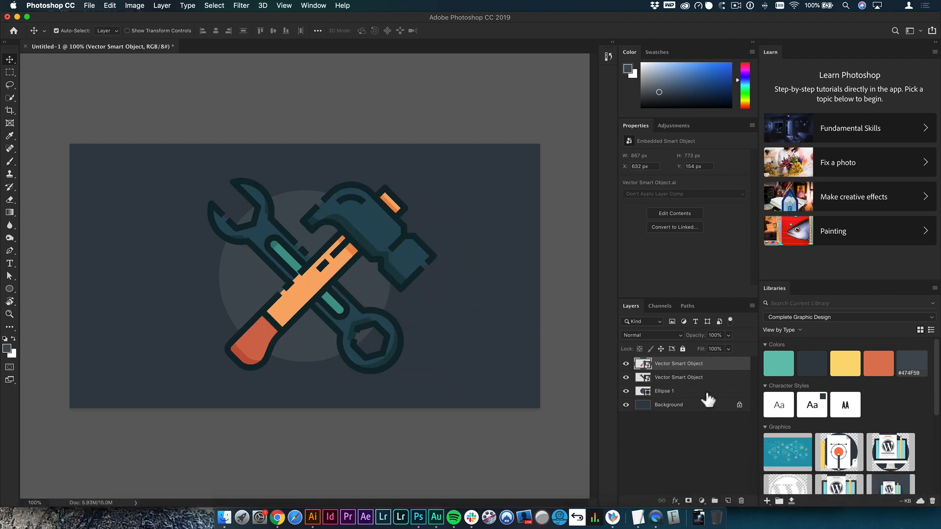
- Group the hammer and wrench layers together
key("super")
left_click(728, 378, "super")
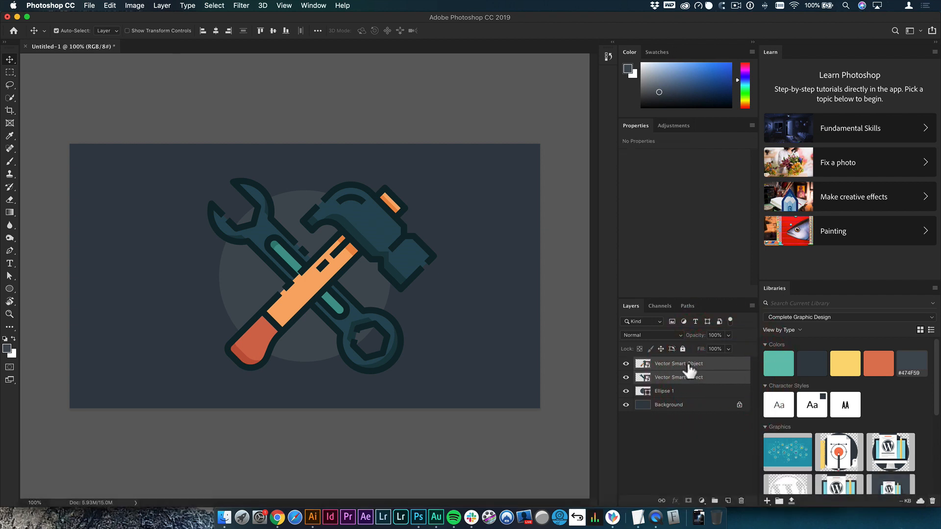
key("super")
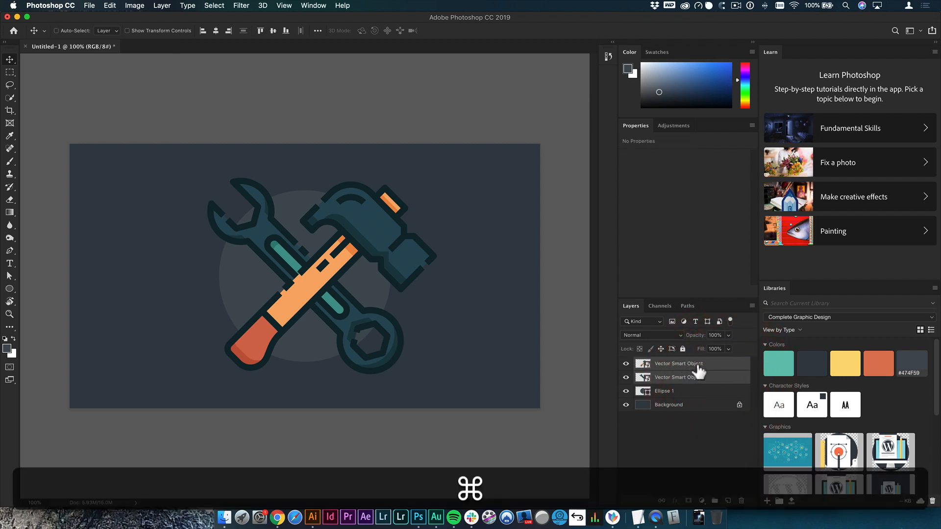
left_click(715, 501)
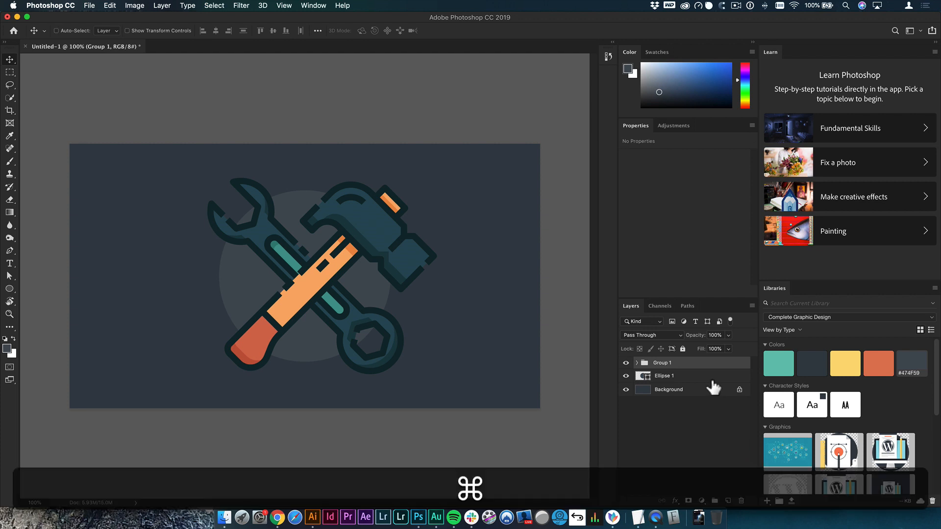
- Center the tool group horizontally on the whole canvas, and clear the selection
key("super+a")
left_click(214, 6)
left_click(216, 17)
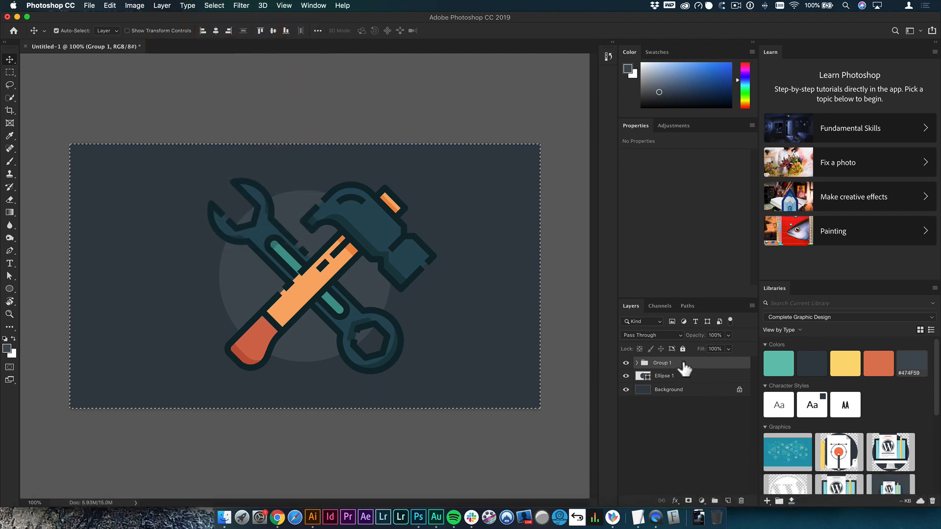
left_click(214, 31)
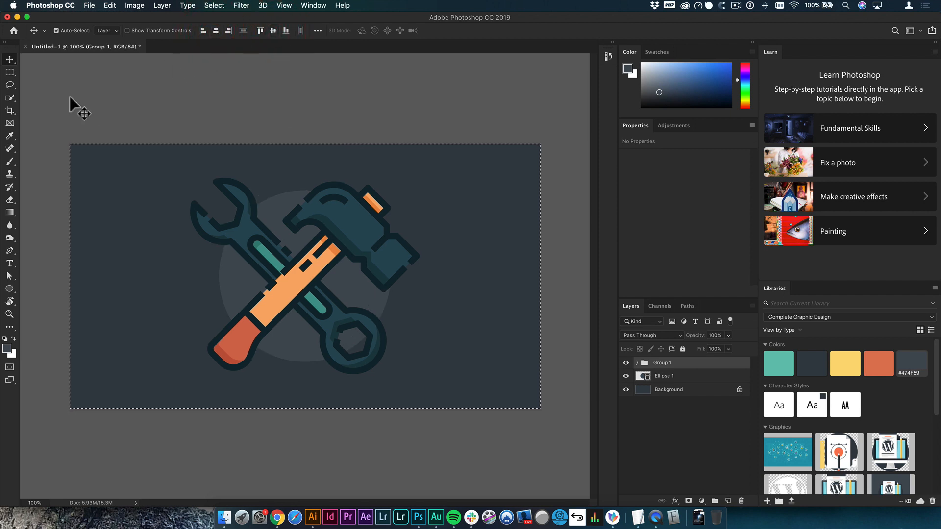
key("super+d")
left_click(213, 106)
key("v")
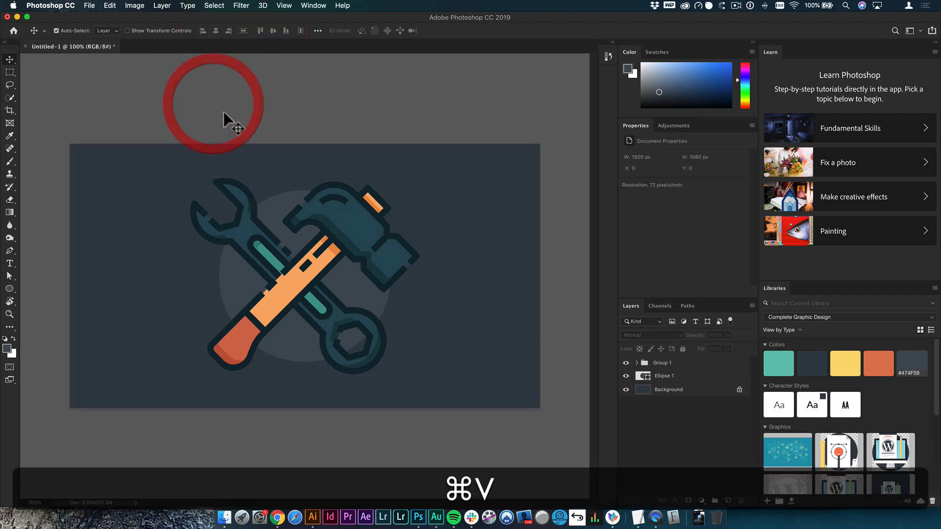
key("u")
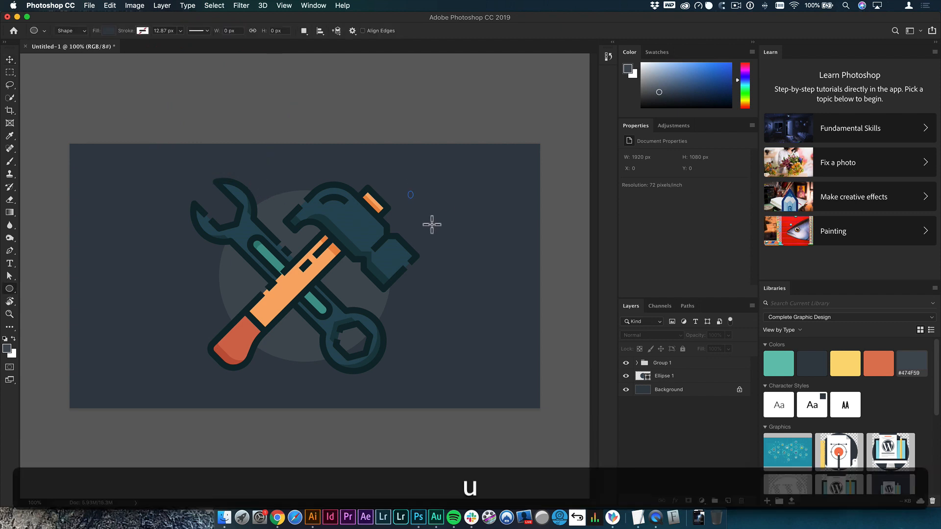
left_click_drag(432, 225, 522, 325)
key("super+d")
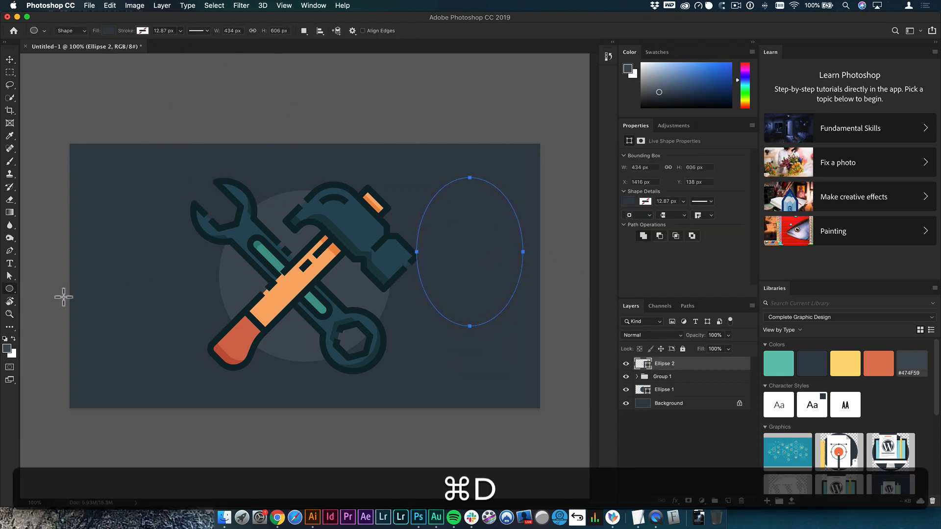
key("super+z")
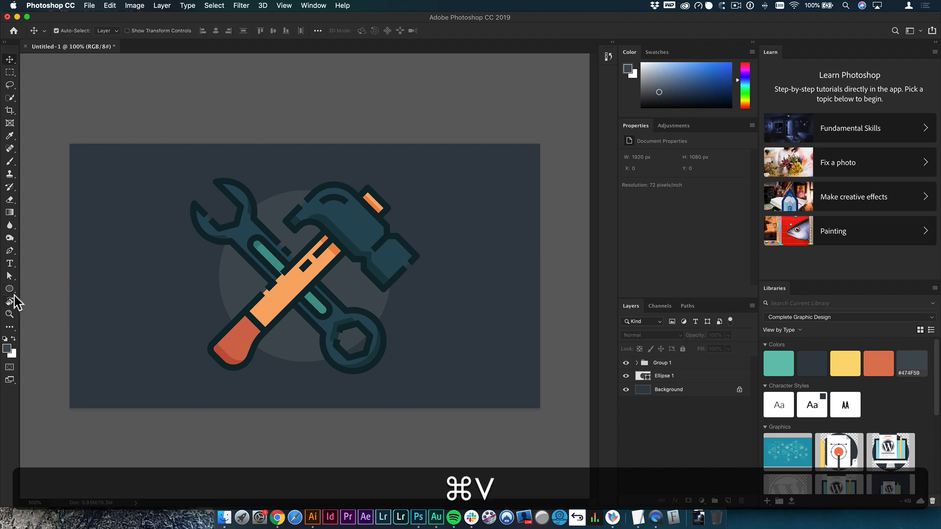
- Draw a temporary full-height rectangle about 493 x 1075 px from the hammer head to the canvas's right edge, filled with #FFDB79
left_click(9, 289)
left_click(52, 290)
mouse_move(392, 159)
left_mouse_down()
mouse_move(495, 273)
mouse_move(504, 263)
mouse_move(538, 348)
mouse_move(539, 414)
left_mouse_up()
key("space")
key("v")
left_click(845, 364)
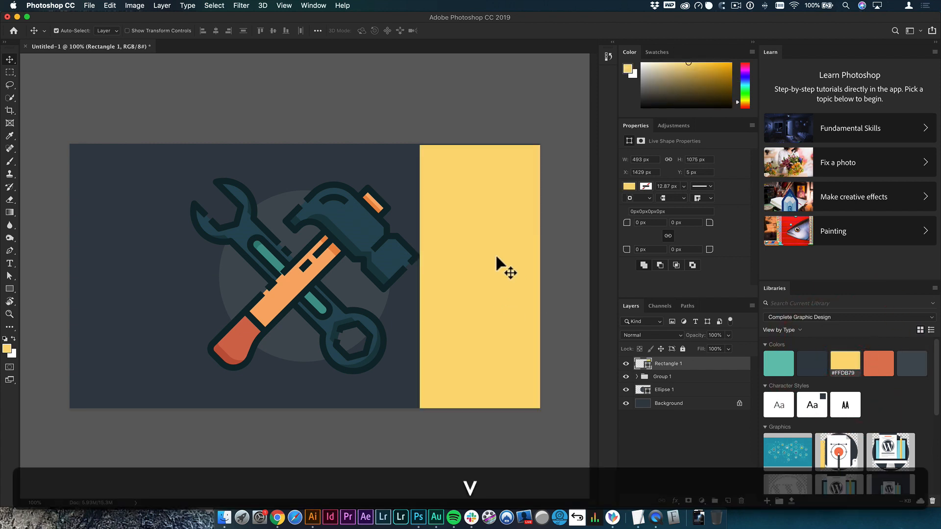
- Duplicate the rectangle to the canvas's left edge for comparing the side margins, and shift both rectangles down to Y about 543 px
left_click_drag(500, 267, 147, 258)
key("v")
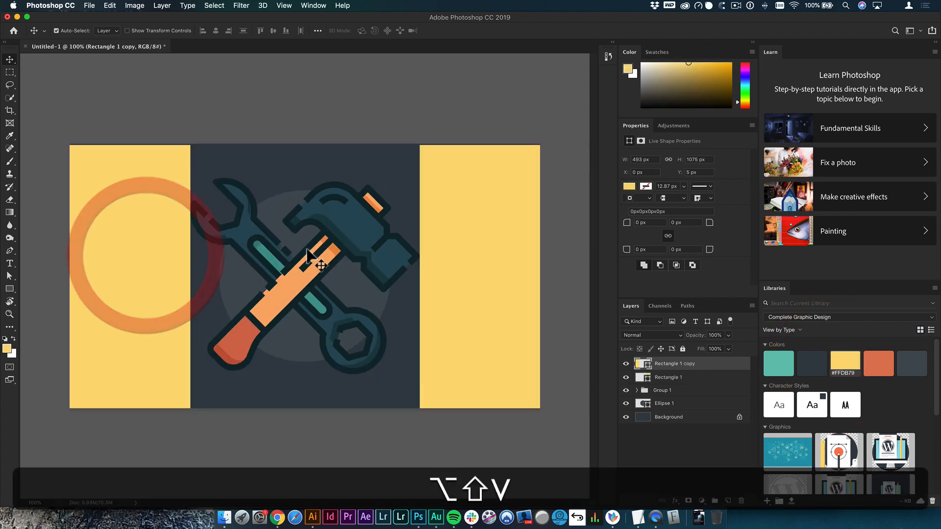
left_click(456, 194)
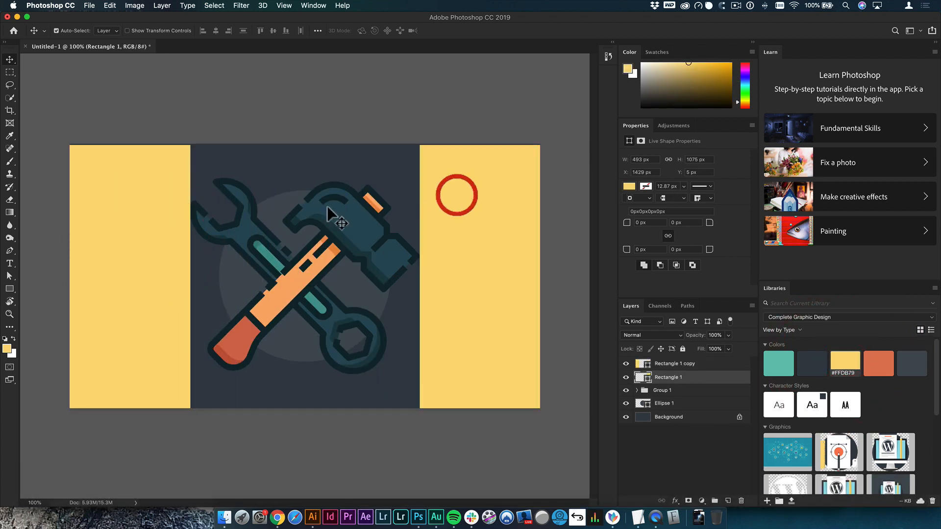
left_click(169, 211)
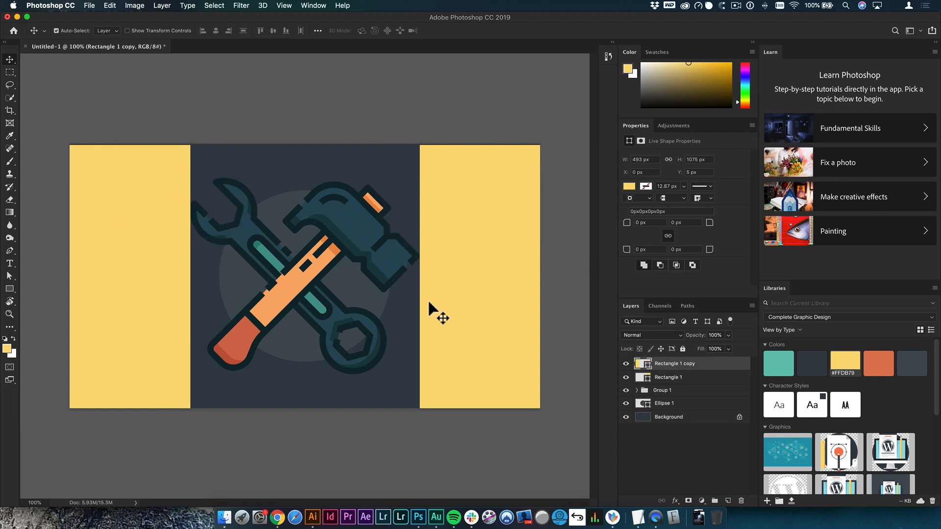
left_click_drag(479, 242, 486, 362)
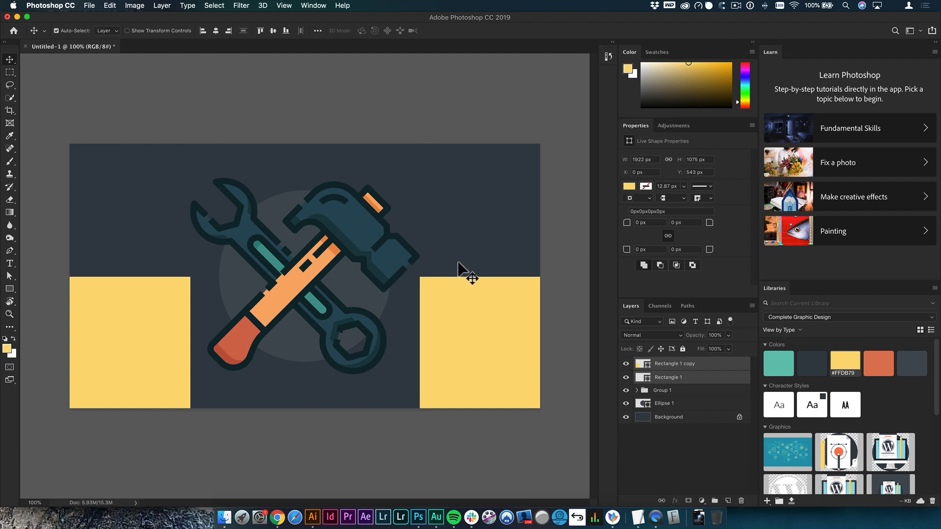
- Delete both yellow measuring rectangles
left_click(449, 322)
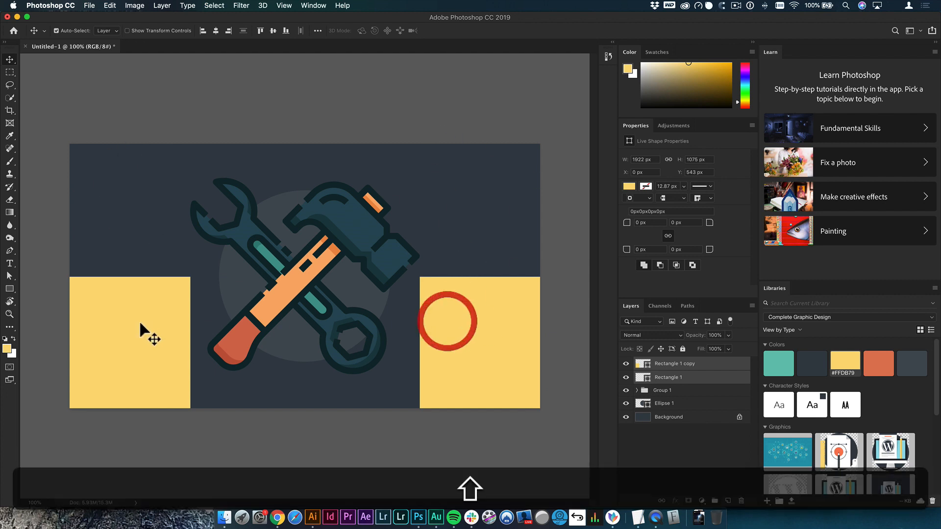
left_click(139, 324, "shift")
key("BackSpace")
key("v")
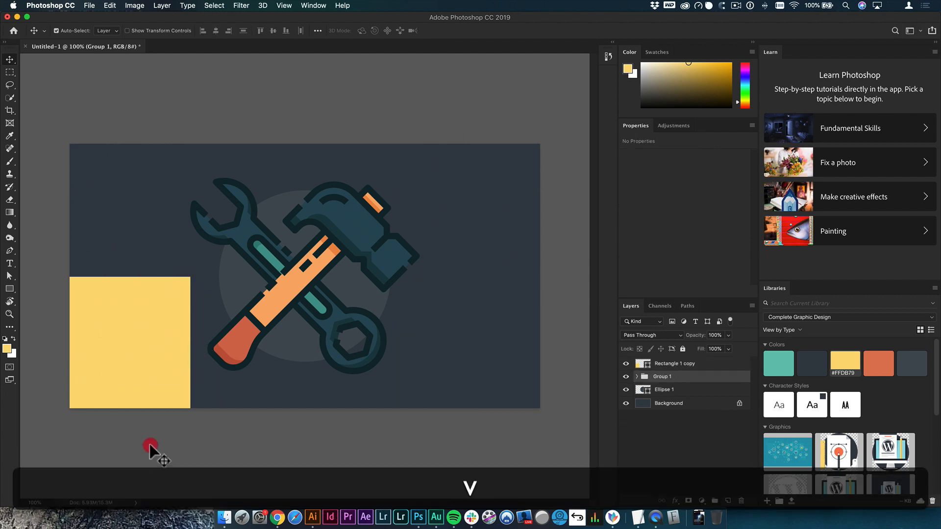
left_click(116, 346)
key("BackSpace")
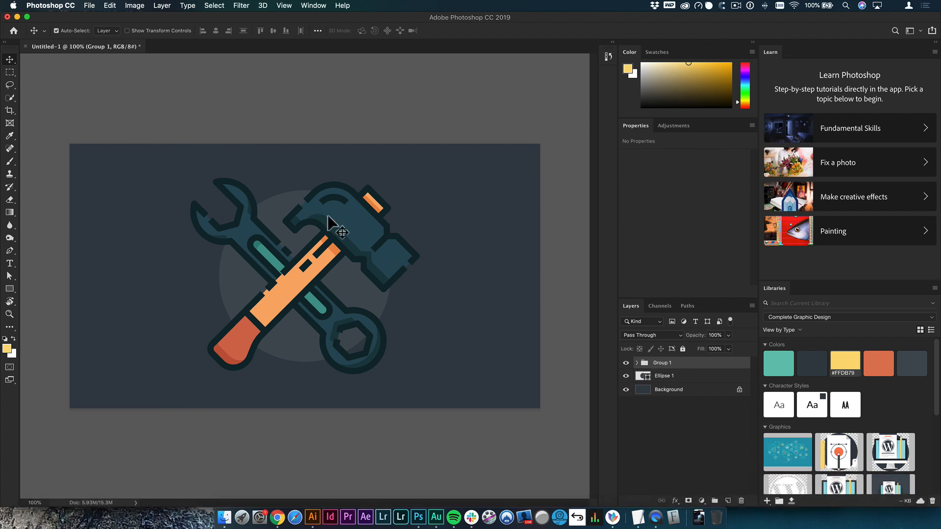
- Draw a circle about 203 px in diameter over the point where the tools cross, and fill it with #DC7957
left_click(10, 288)
left_click(53, 306)
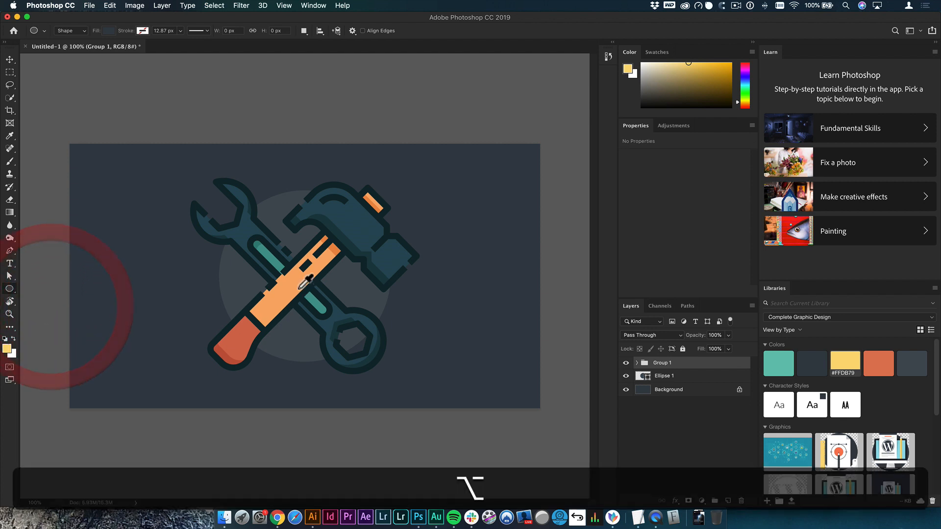
mouse_move(314, 302)
left_mouse_down()
mouse_move(336, 331)
mouse_move(319, 306)
mouse_move(324, 313)
left_mouse_up()
key("shift+v")
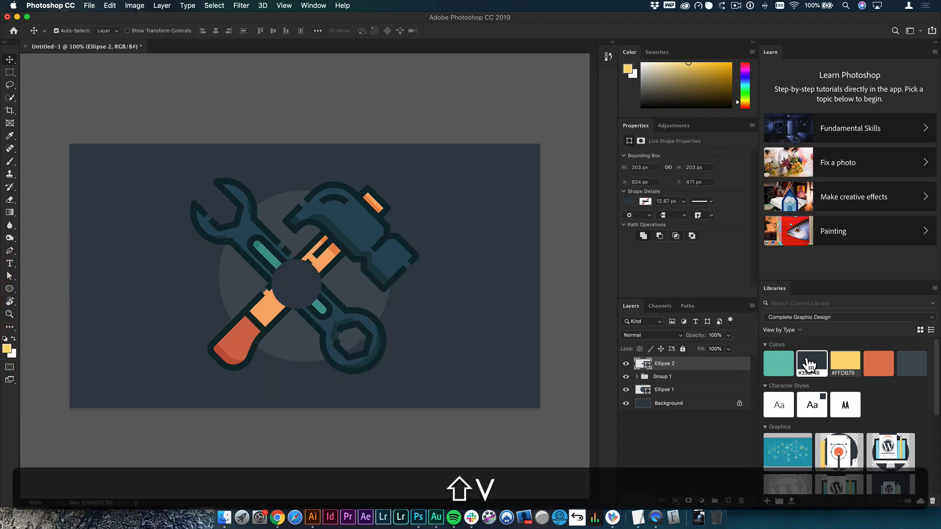
left_click(879, 364)
left_click(468, 468)
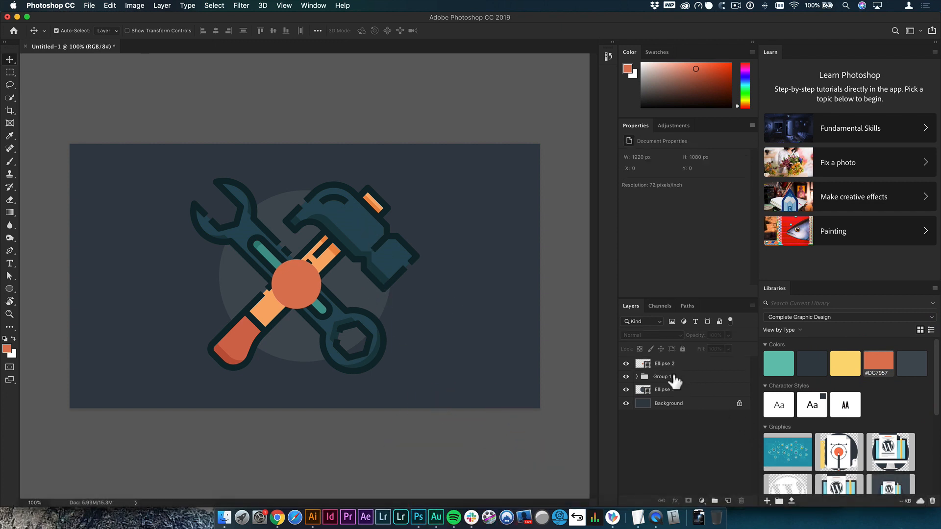
- Hide and reshow the tool group to compare the small circle with the background circle, and delete the small circle
left_click(626, 377)
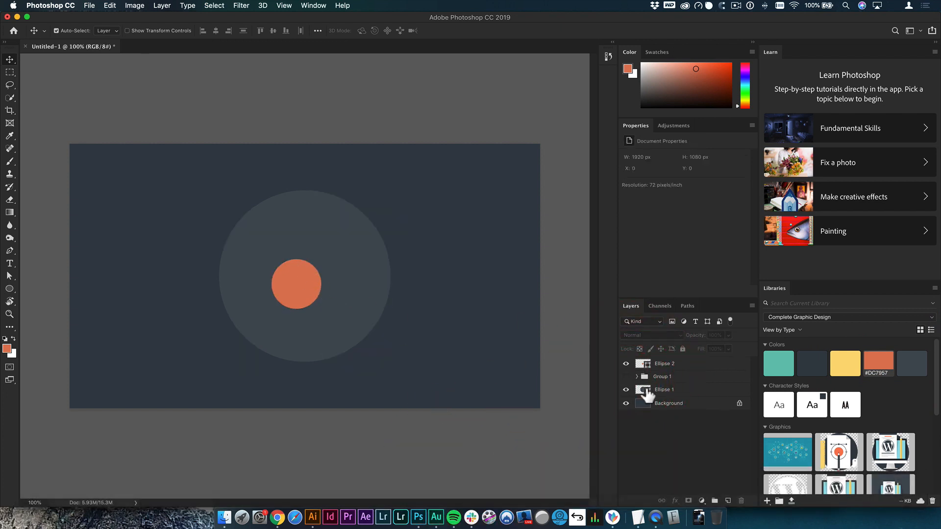
left_click(626, 377)
left_click(309, 294)
key("BackSpace")
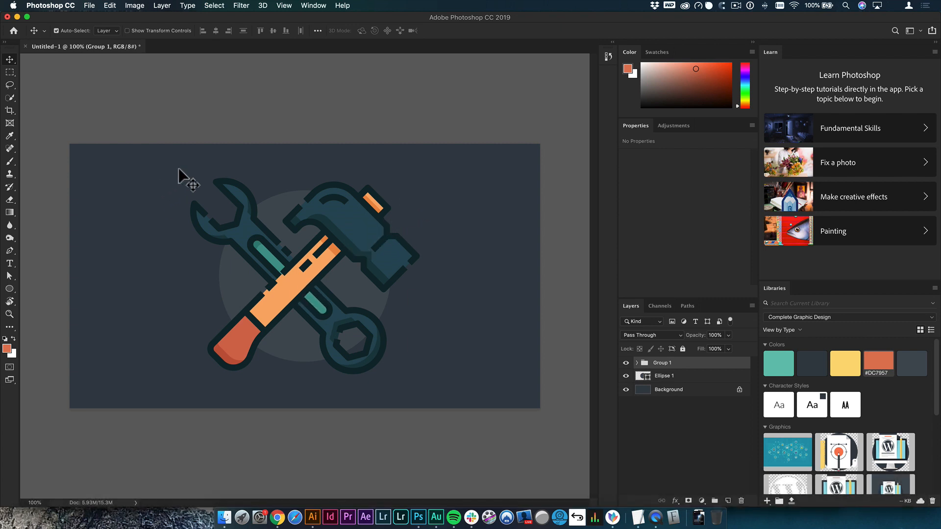
- Nudge the tool group to the right until the crossing point looks centered over the background circle
key("shift")
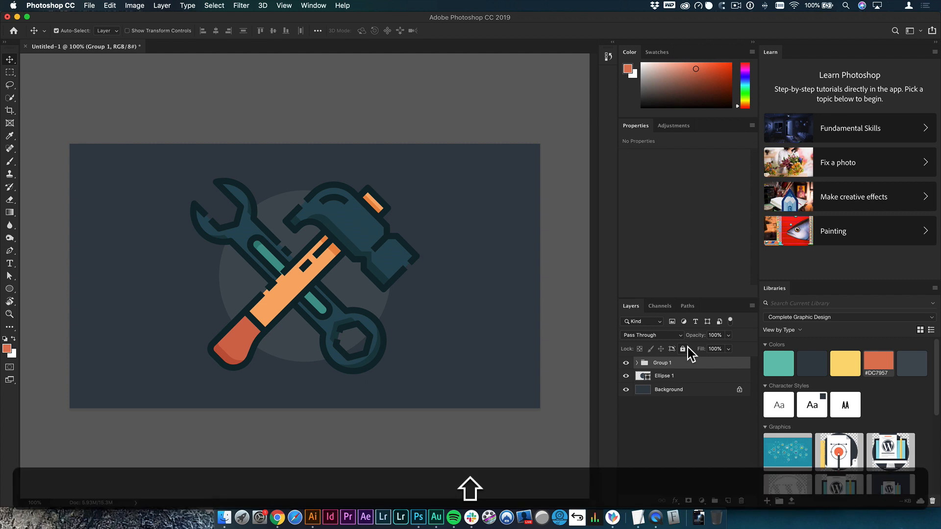
key("shift+Right")
key("shift+Right")
key("shift+Right")
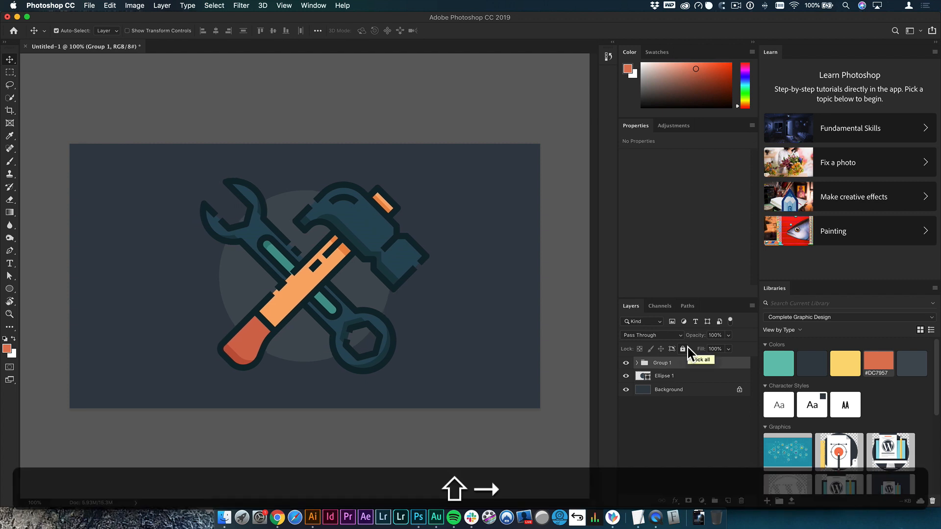
key("Right")
key("Right")
key("Right")
key("Right")
key("Right")
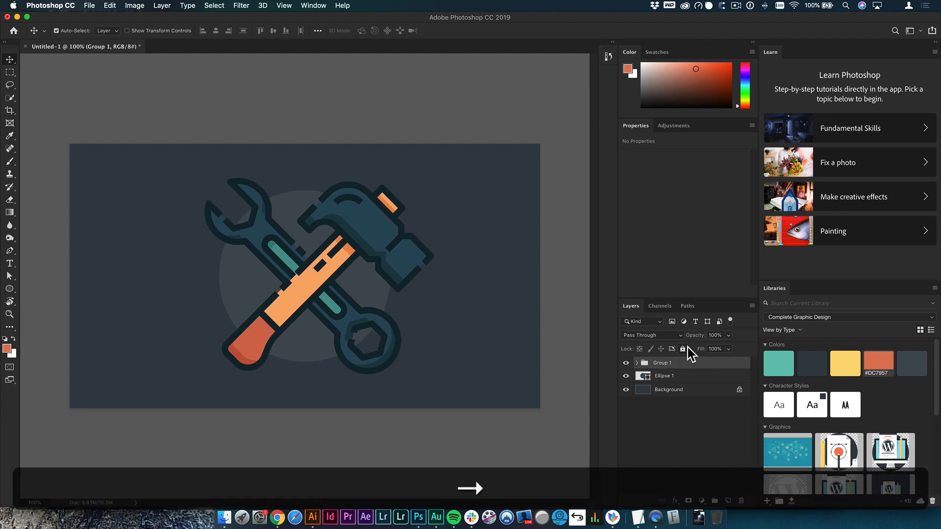
key("Left")
key("Left")
key("Left")
key("Left")
key("Left")
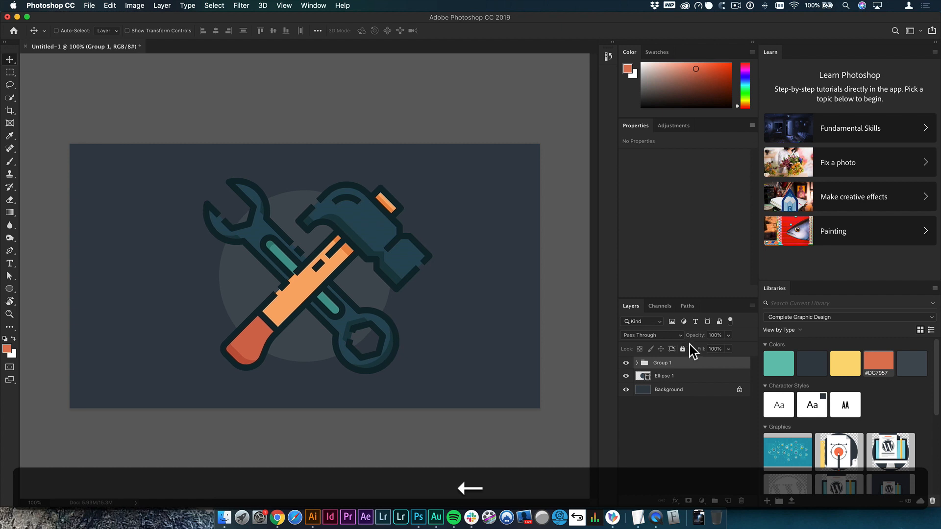
- Scale the tool group up slightly from its center
key("alt+super+t")
left_click_drag(431, 372, 444, 389)
key("Return")
key("v")
- Fine-tune the enlarged group's position by nudging it slightly up and to the right
key("Up")
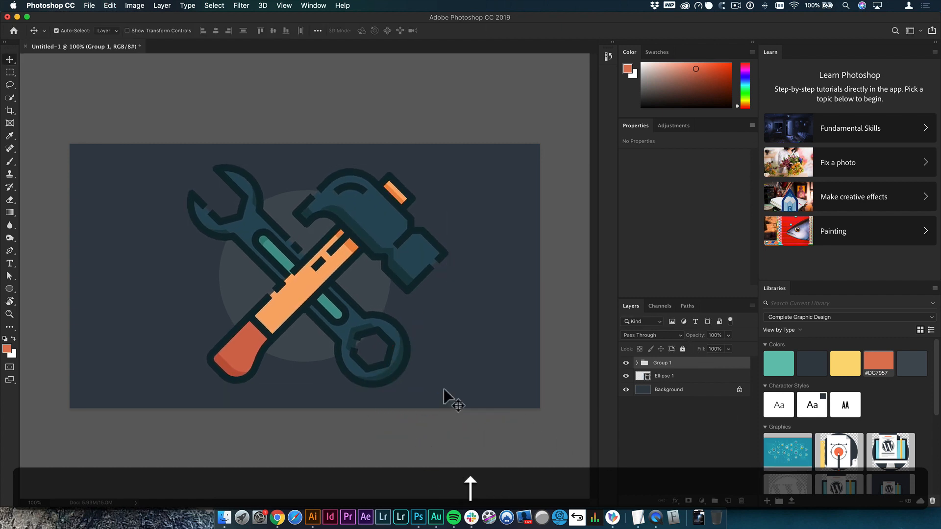
key("Right")
key("Right")
key("Right")
key("Right")
key("Right")
key("Right")
key("Right")
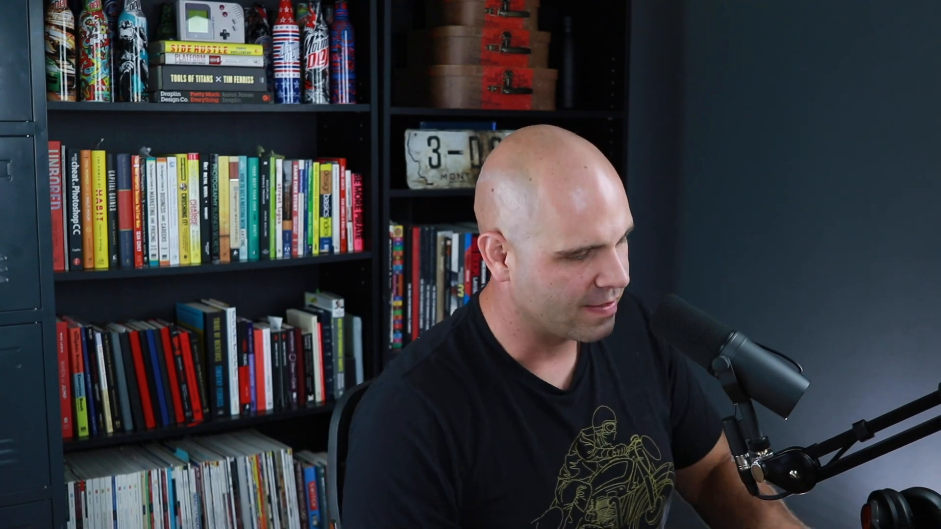
- Save the document as portfolio_builder_thumbnail.psd in Photoshop format, in the Artwork folder inside Porftolio Builder's Global Assets
key("super+s")
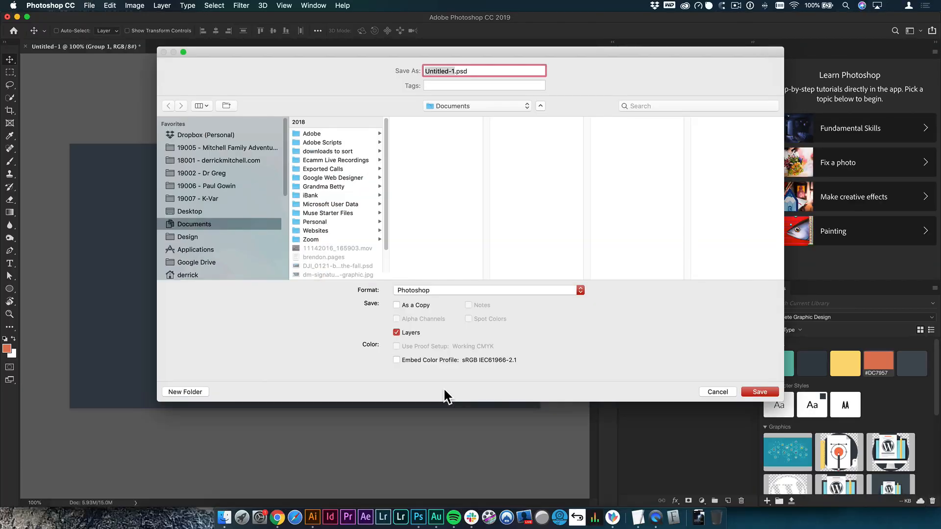
type("portfolio")
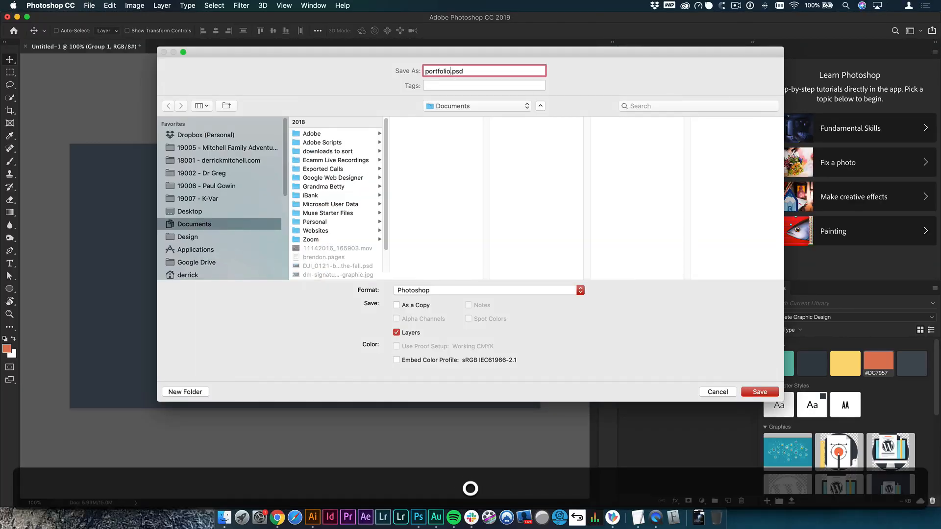
type("_builder_thumbnail")
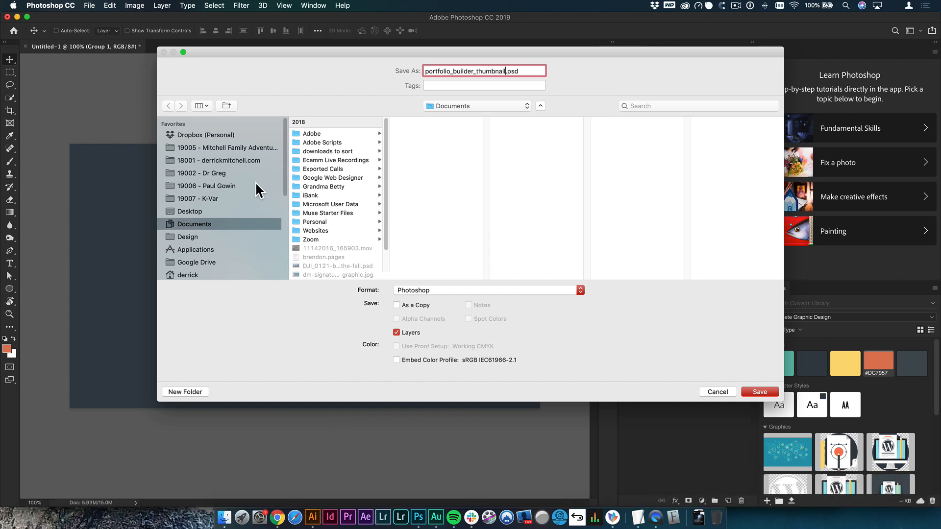
scroll(257, 186, "down", 5)
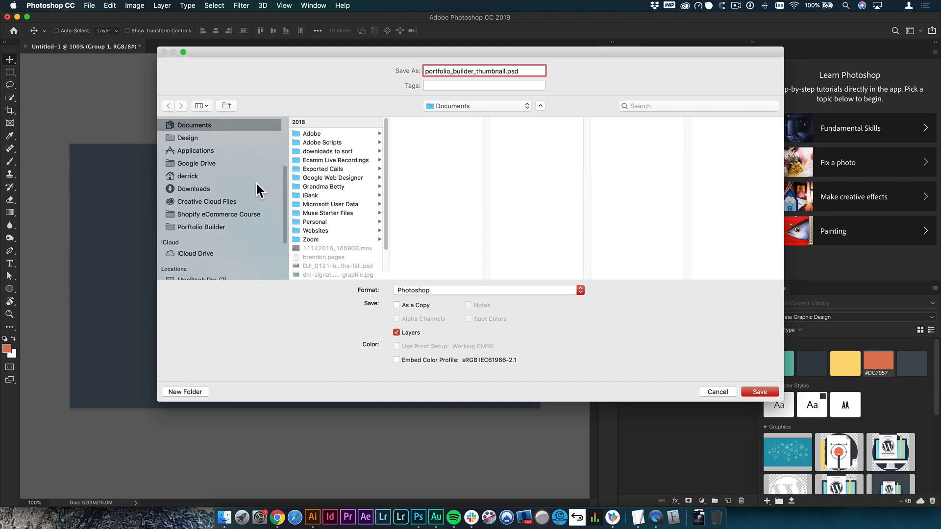
left_click(231, 226)
left_click(333, 133)
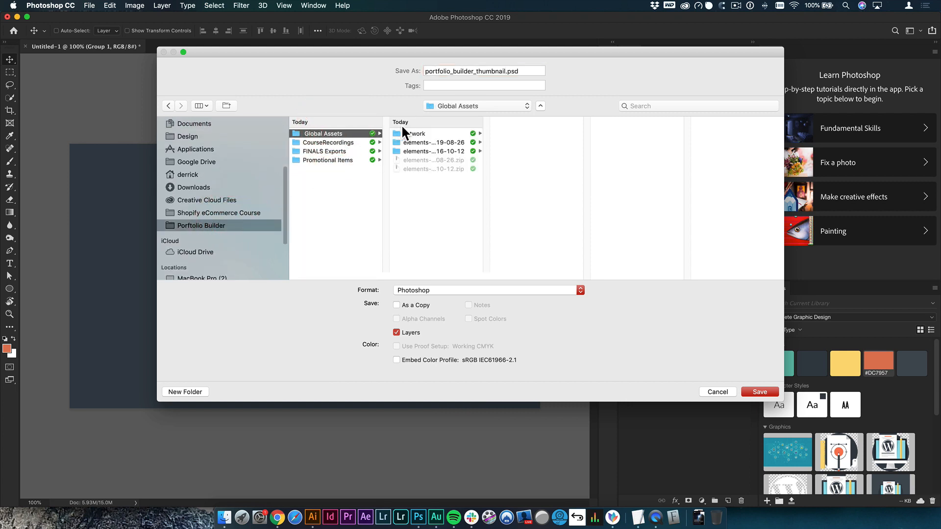
left_click(413, 132)
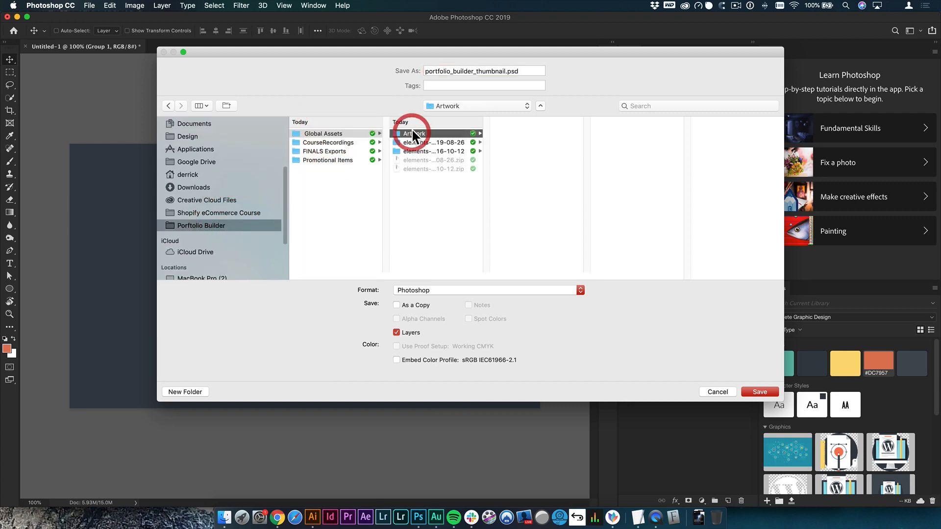
left_click(760, 393)
key("Return")
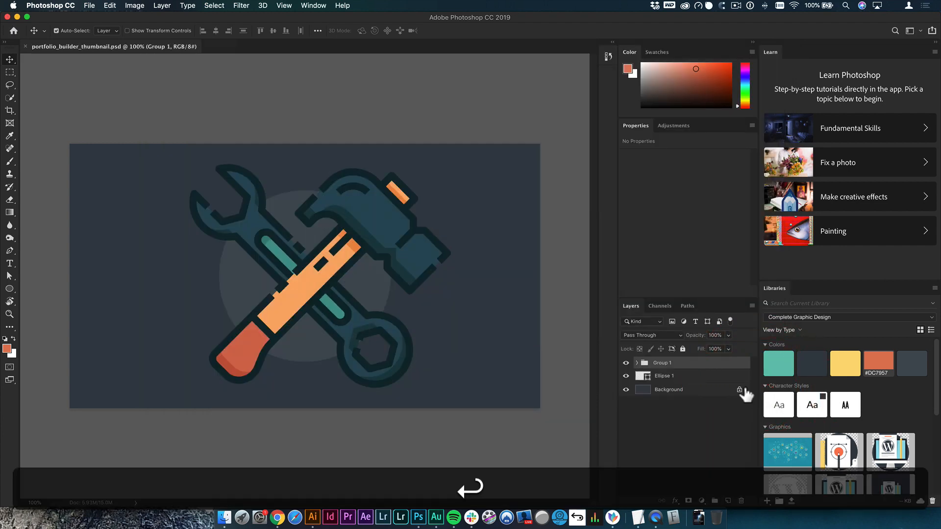
- Duplicate the Background layer and move the copy together with Ellipse 1 into Group 1, beneath the two Vector Smart Objects
left_click(680, 420)
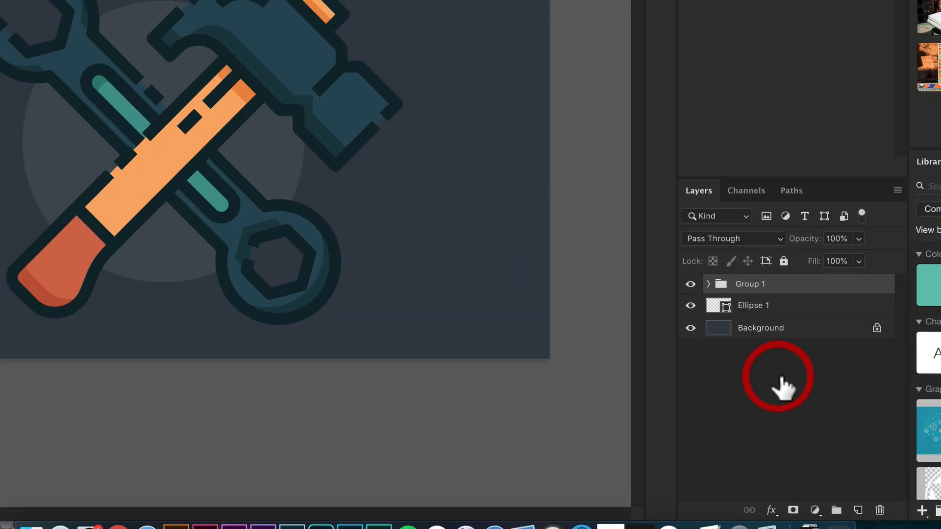
left_click(675, 363)
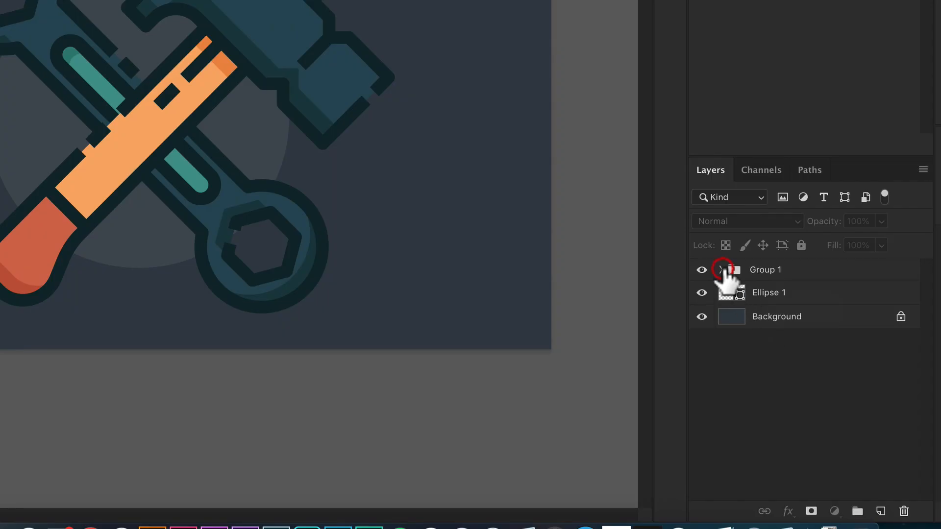
left_click(722, 269)
left_click(851, 366)
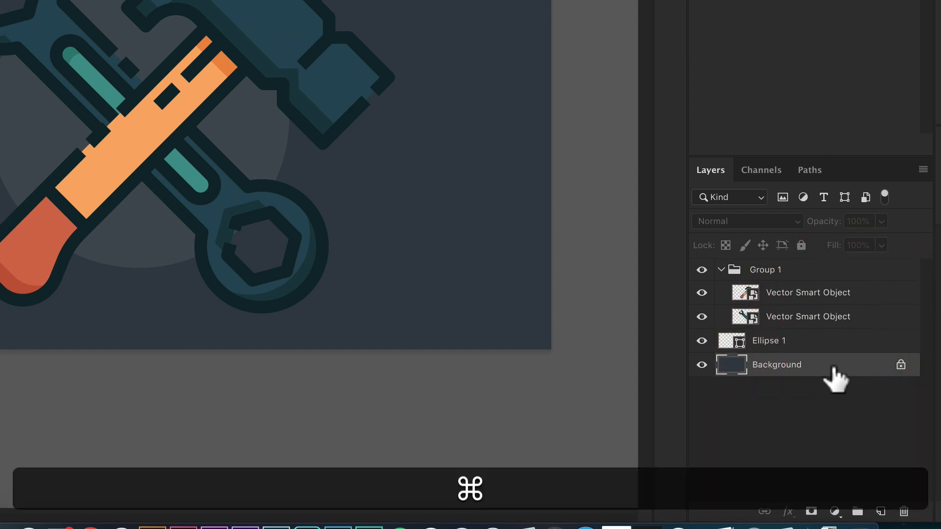
key("super+j")
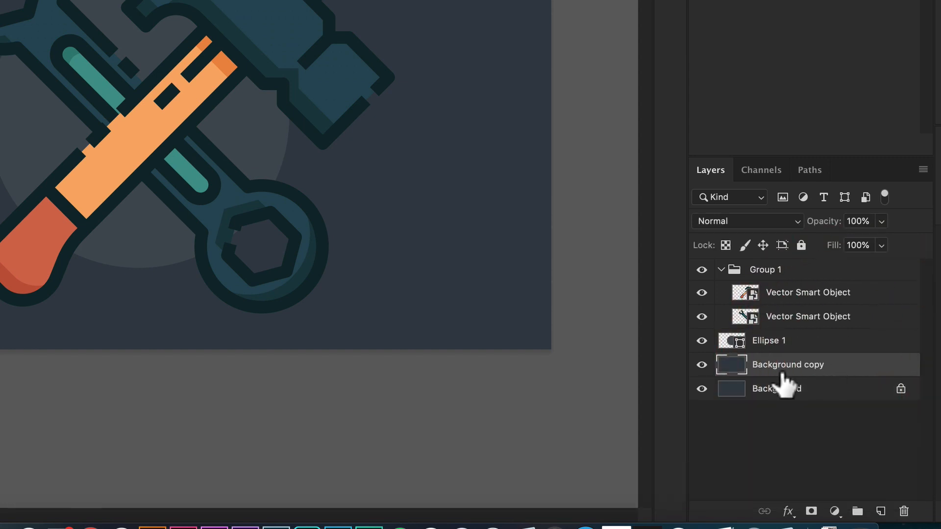
left_click(814, 343, "super")
left_click_drag(812, 346, 757, 329)
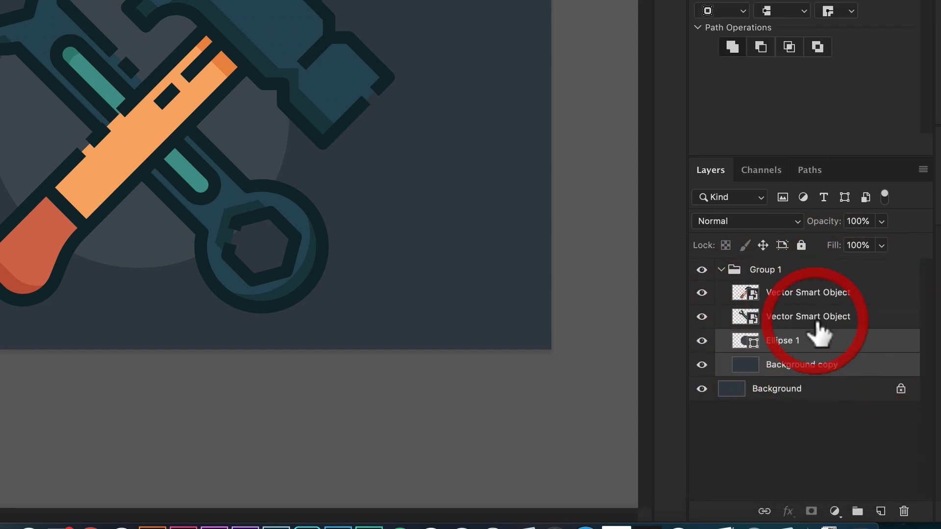
- Toggle Group 1's visibility to check its contents, and delete the original Background layer
left_click(721, 269)
left_click(702, 270)
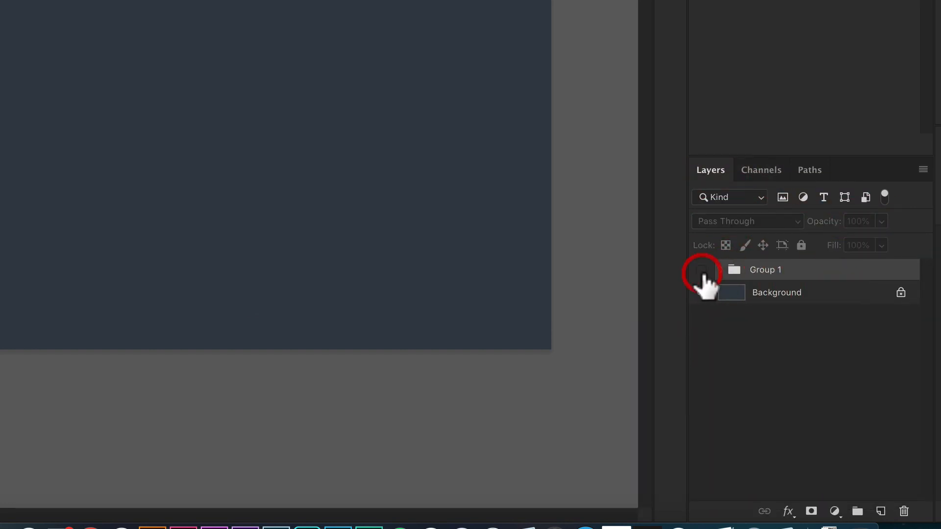
left_click(702, 271)
left_click(804, 294)
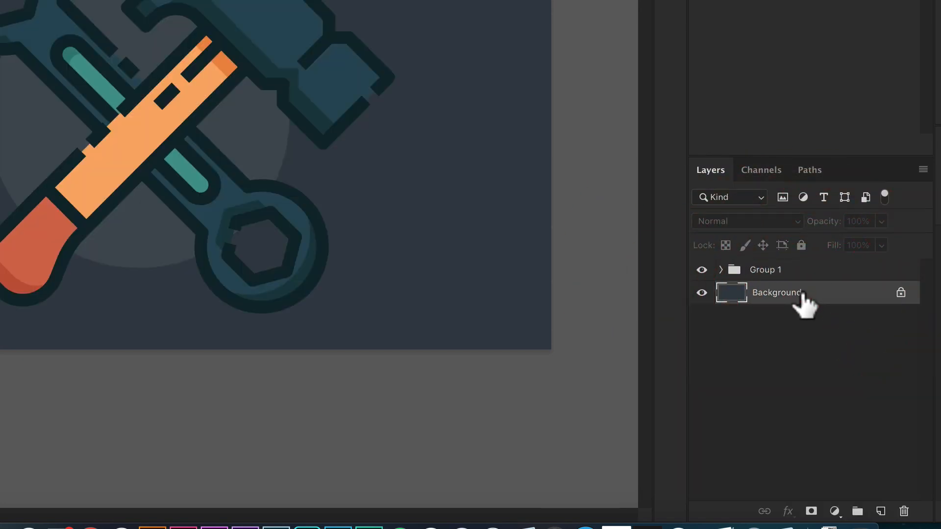
key("BackSpace")
- Rename Group 1 to V1 and save the document
double_click(771, 270)
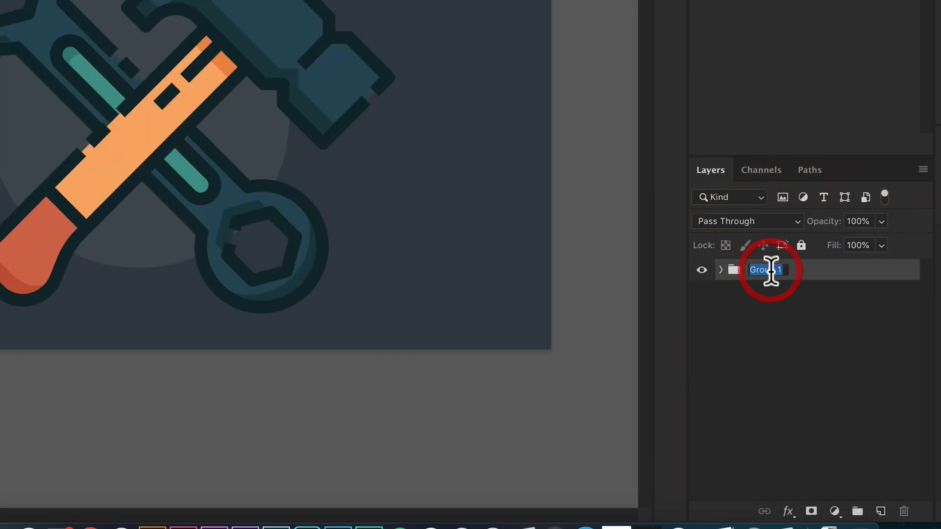
type("V1")
key("Return")
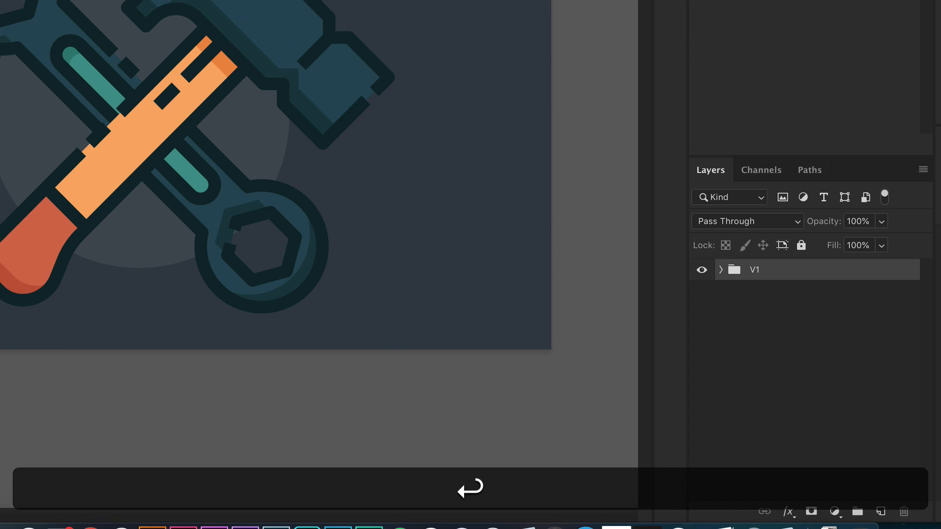
key("super+s")
- Duplicate the V1 group and rename the copy V2
key("super+j")
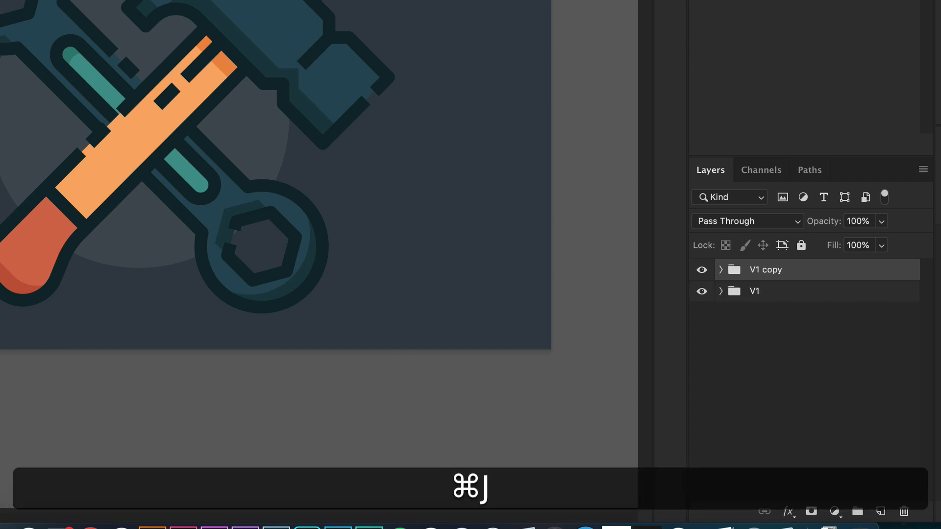
left_click(720, 291)
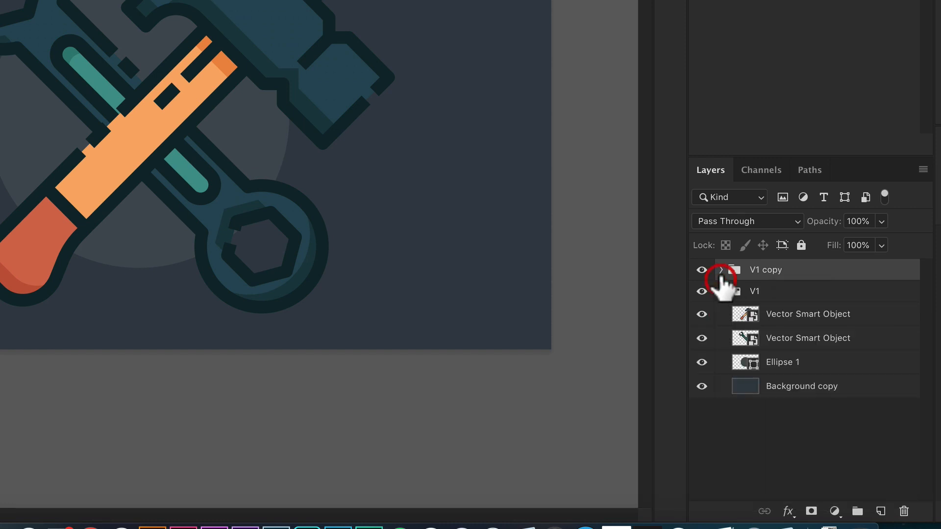
left_click(721, 269)
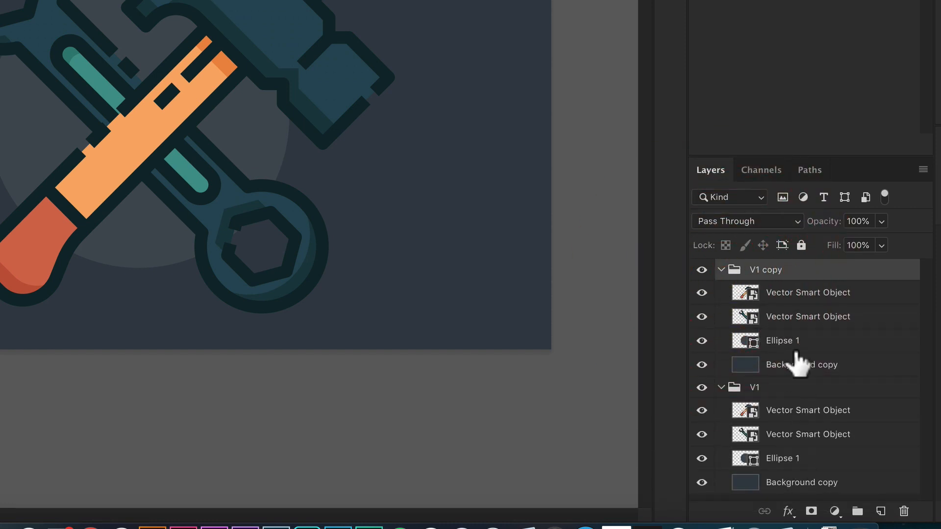
left_click(721, 388)
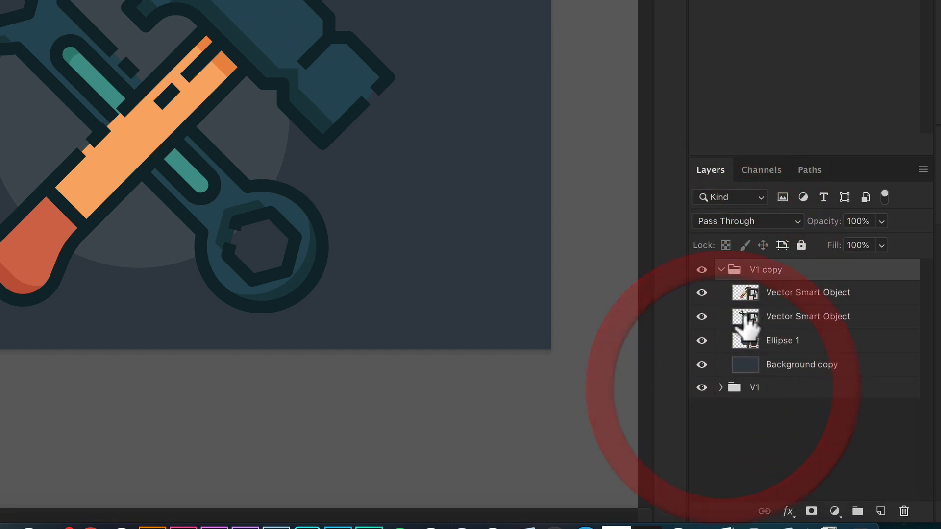
double_click(771, 270)
type("V2")
key("Return")
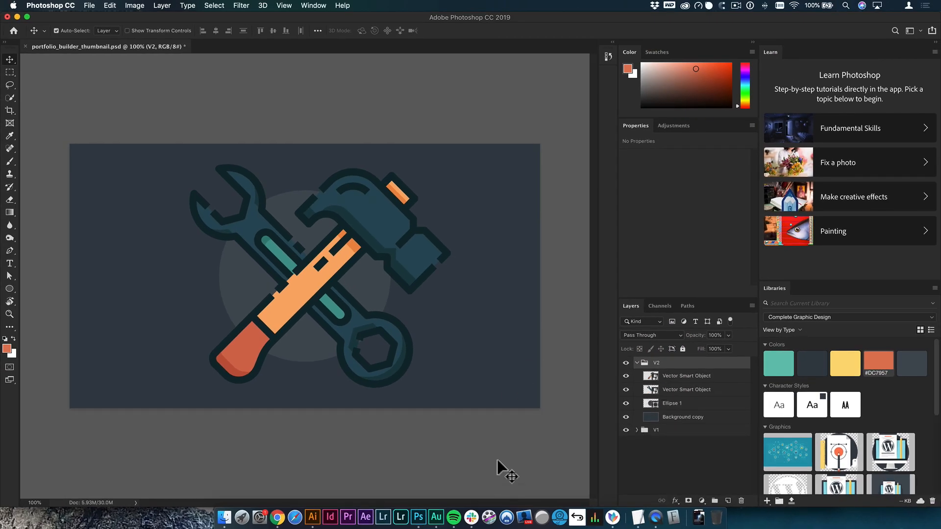
- Recolor the circle in V2 with the library's yellow #FFDB79
left_click(495, 402)
key("v")
left_click(384, 301)
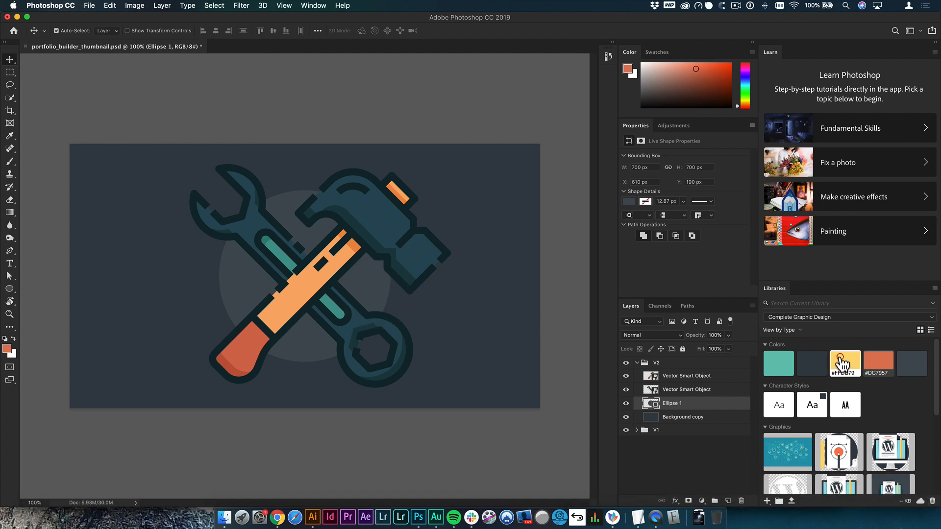
left_click(842, 364)
- Try to recolor V2's Background copy layer by applying the library's orange #DC7957 directly
left_click(498, 348)
left_click(878, 363)
key("v")
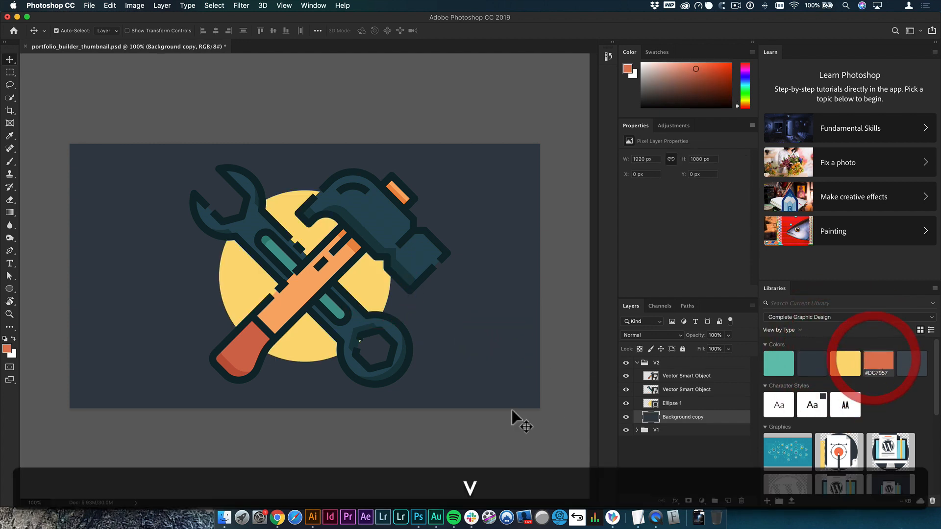
left_click(427, 334)
left_click(880, 365)
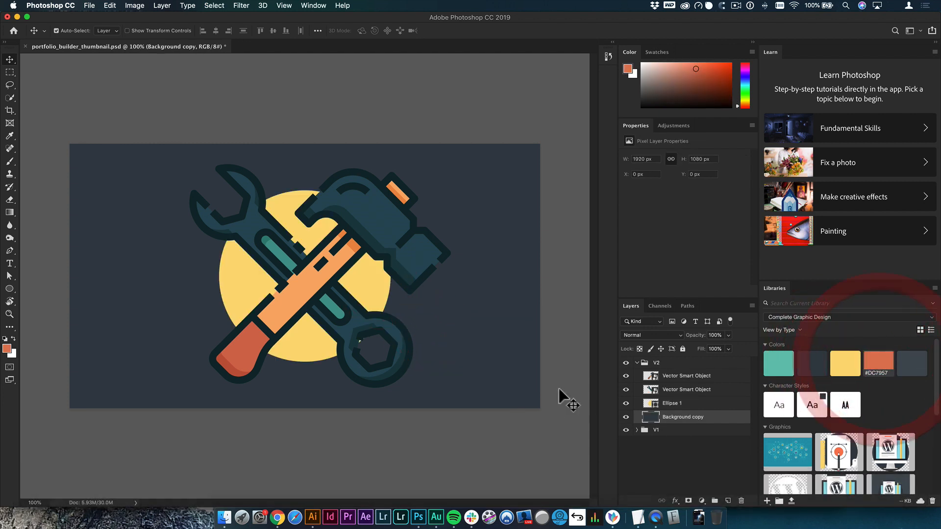
left_click(501, 441)
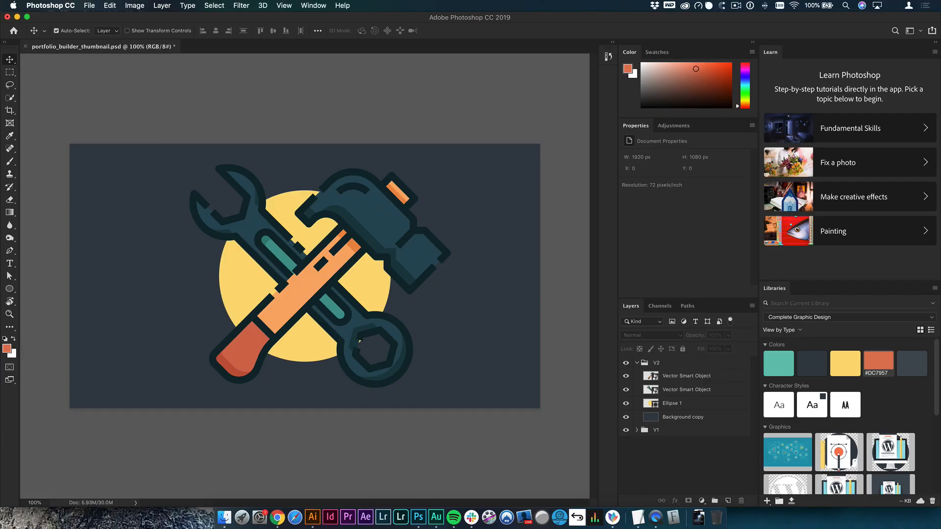
- Try the library's teal and dark slate colors on V2's circle, then return it to yellow #FFDB79
left_click(296, 350)
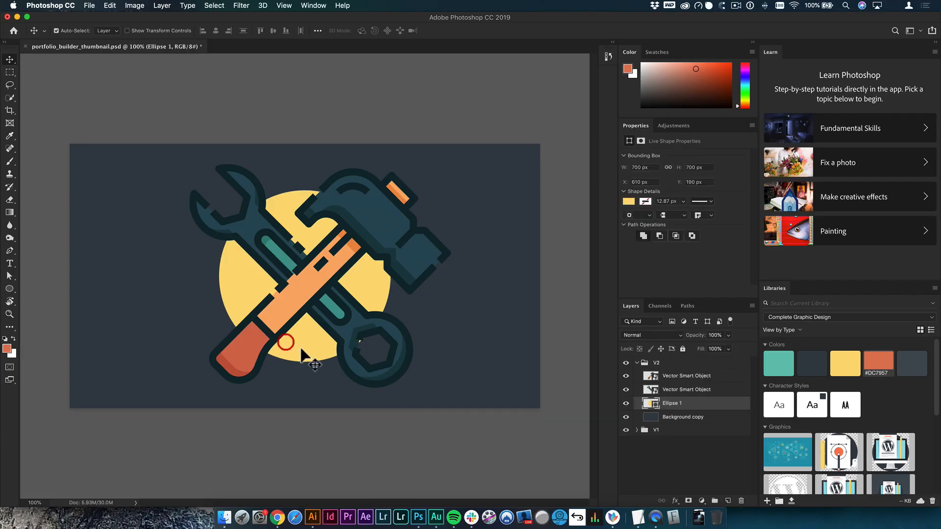
left_click(780, 365)
left_click(811, 365)
left_click(856, 362)
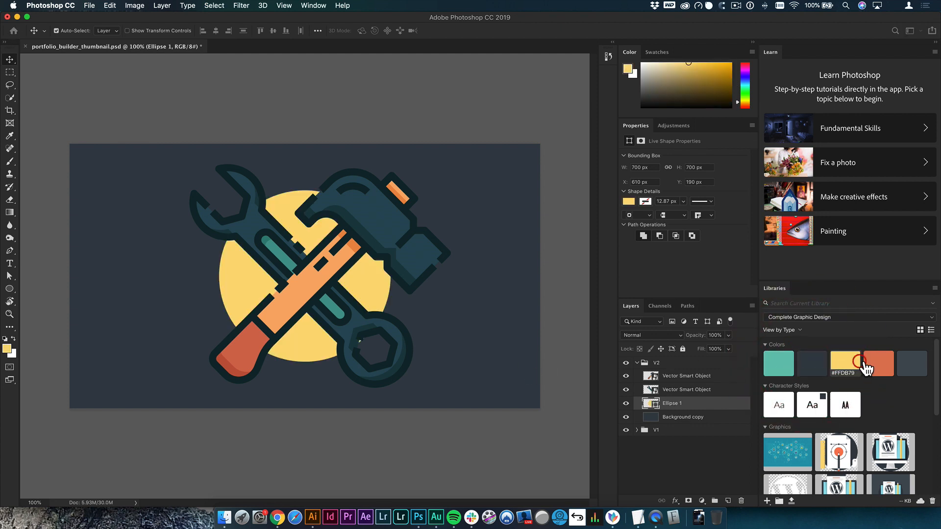
- Set the foreground color to the library's orange #DC7957 and fill V2's Background copy layer with it in Normal mode at 100% opacity
left_click(467, 362)
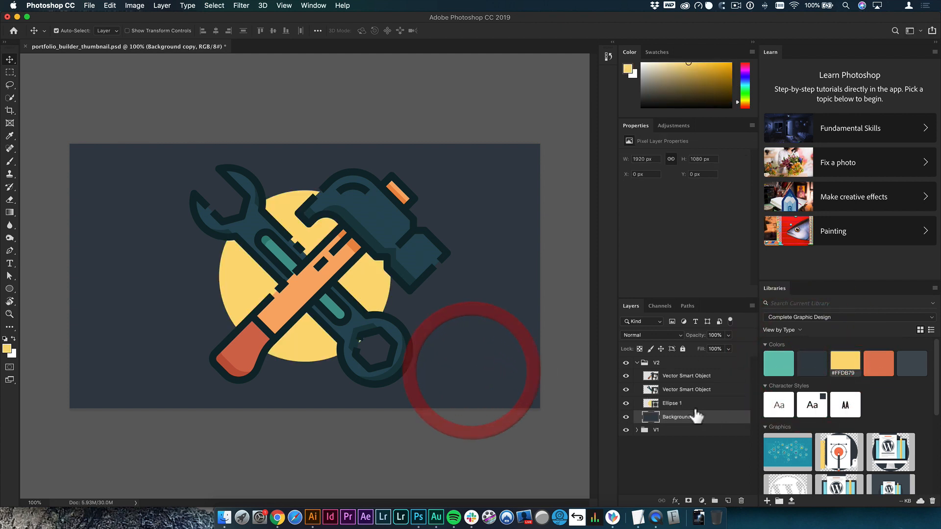
left_click(811, 365)
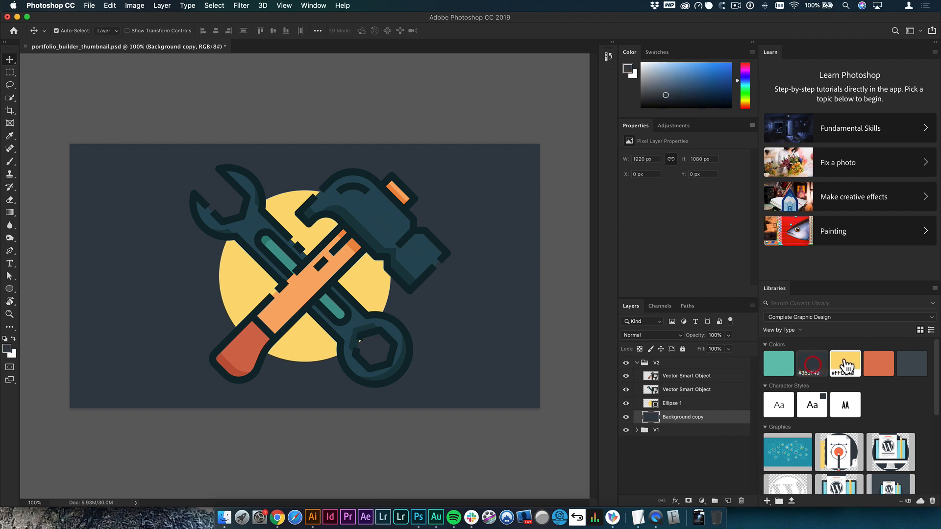
left_click(846, 363)
left_click(879, 363)
left_click(812, 365)
left_click(877, 369)
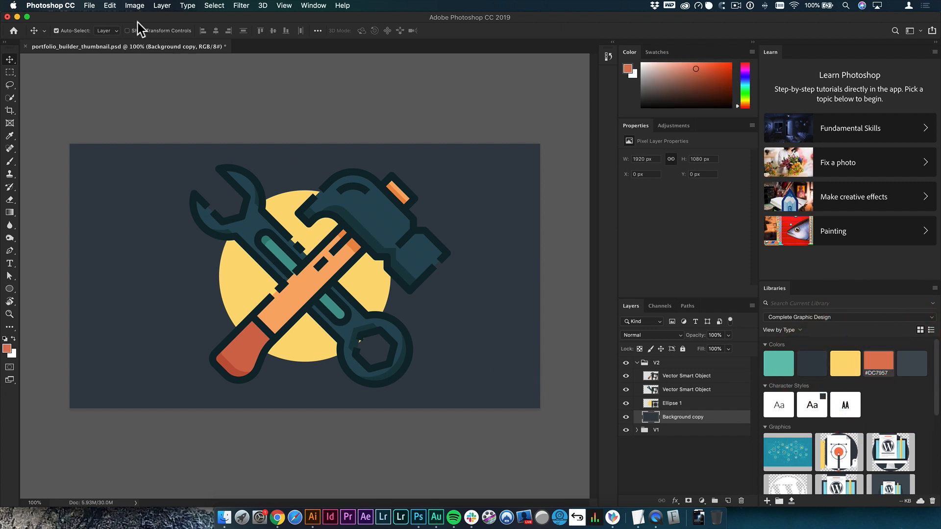
left_click(111, 6)
left_click(130, 158)
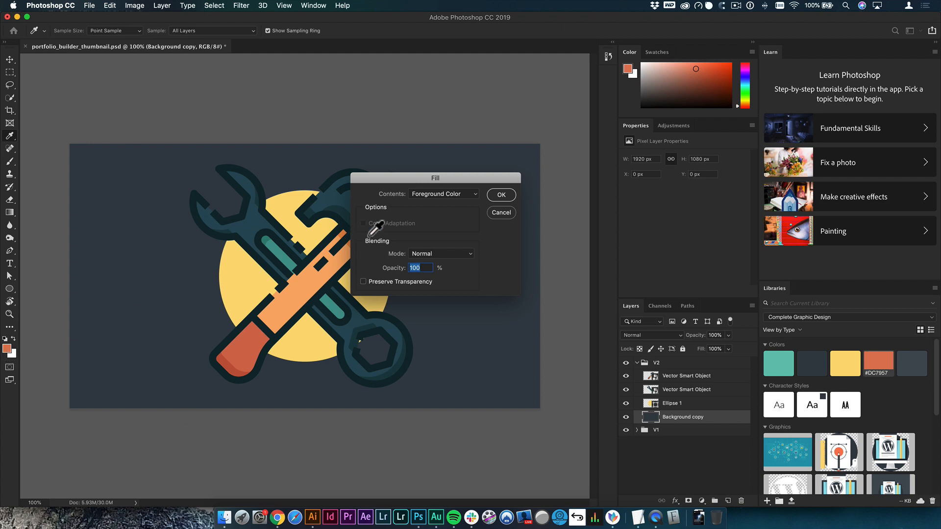
left_click(496, 195)
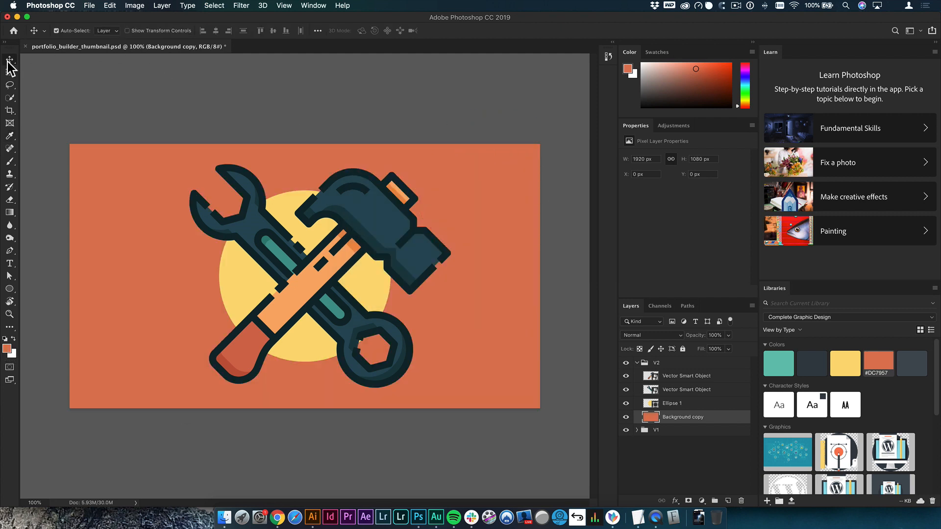
left_click(171, 106)
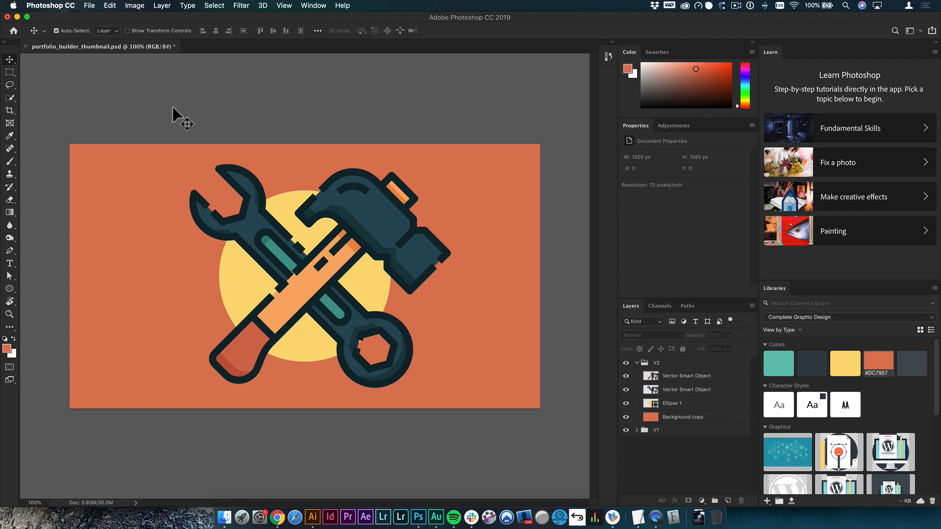
- Duplicate the V2 group as V3, and hide the V2 and V1 groups
left_click(667, 364)
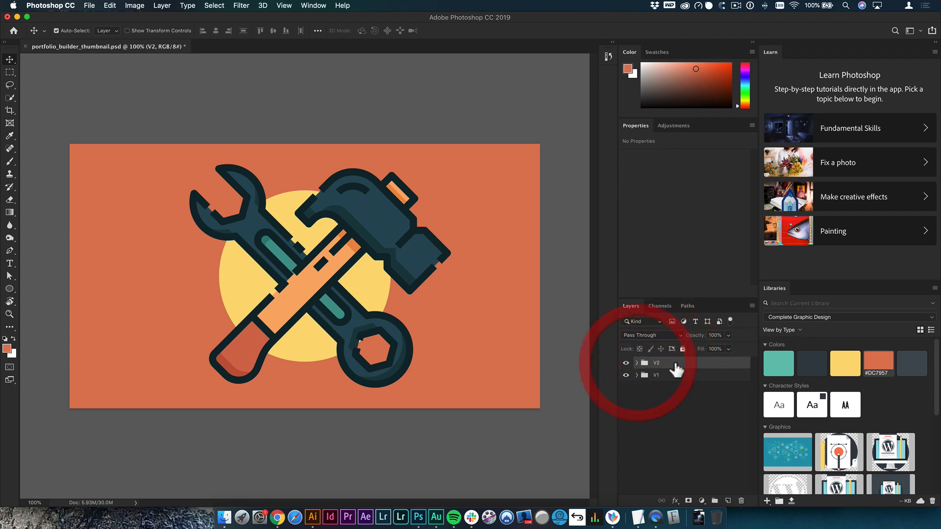
key("super+j")
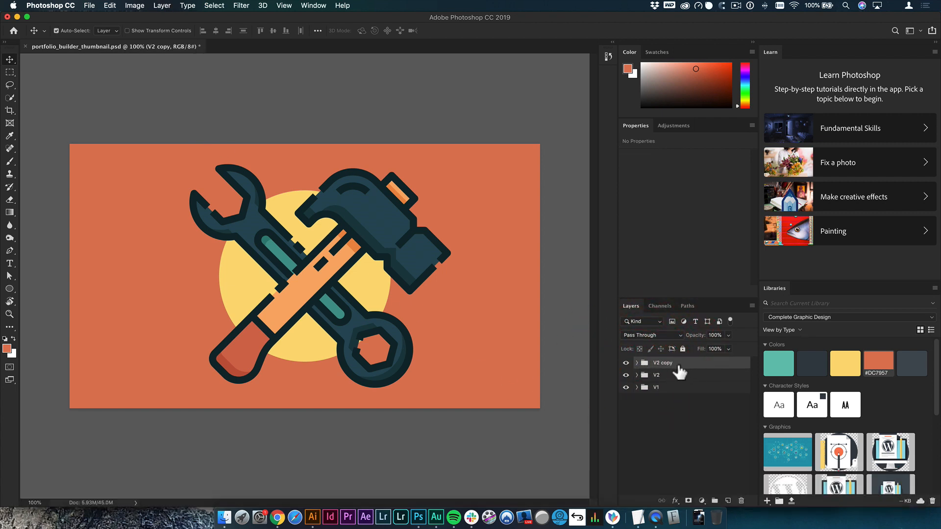
key("shift+super+r")
type("V")
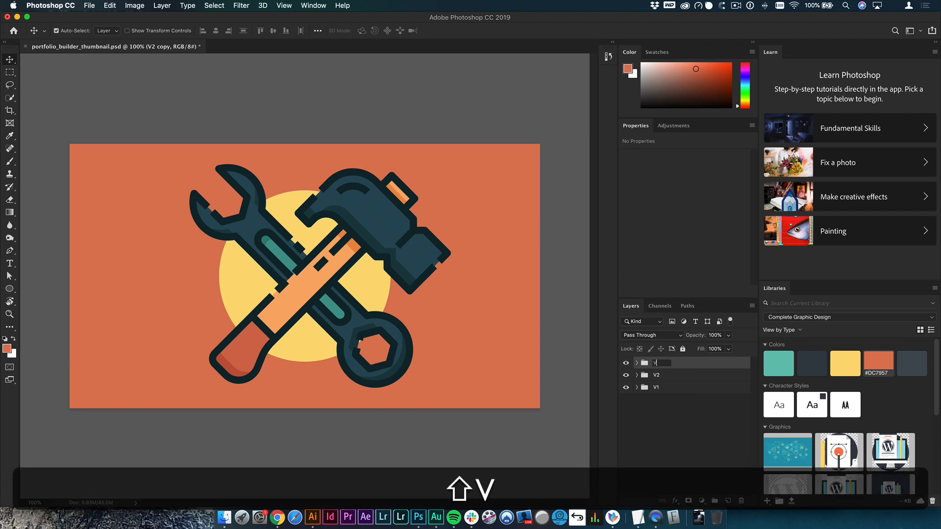
type("v")
left_click(634, 399)
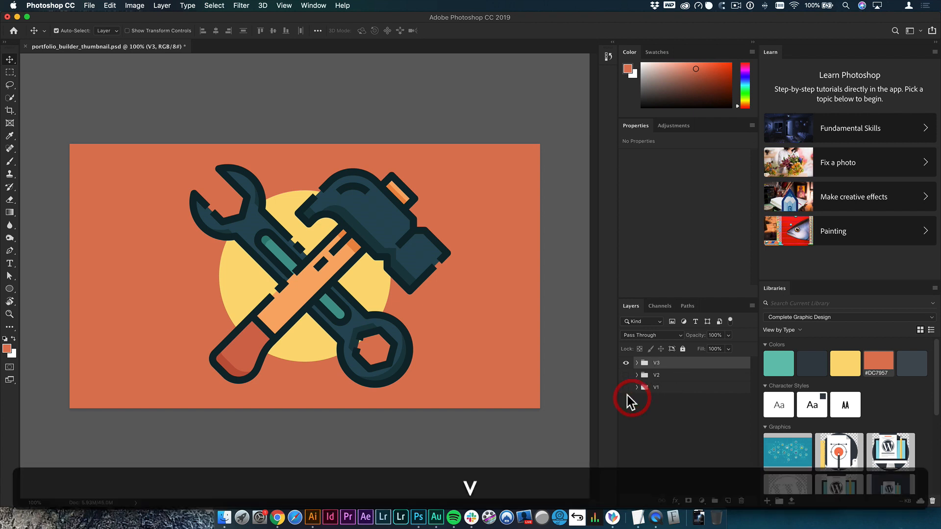
- Fill V3's Background copy layer with the library's teal #67C5B3
left_click(473, 285)
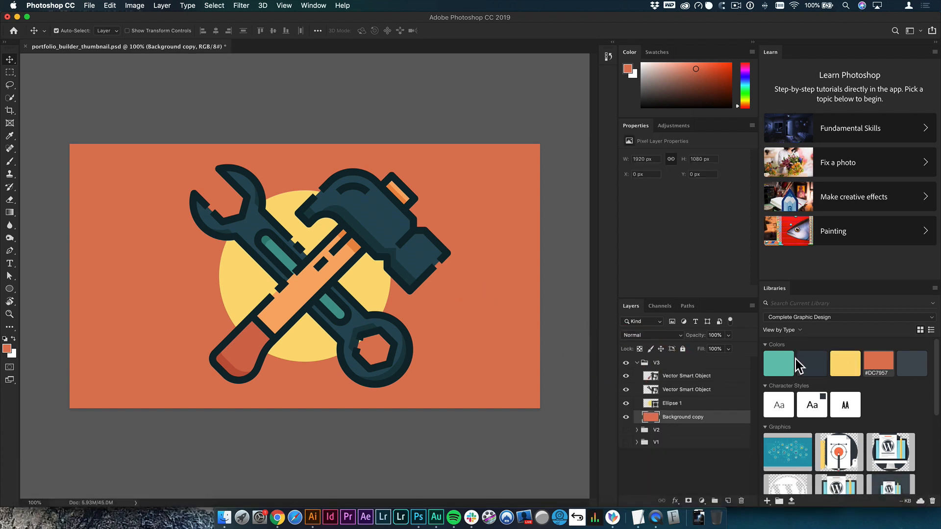
left_click(779, 363)
left_click(501, 340)
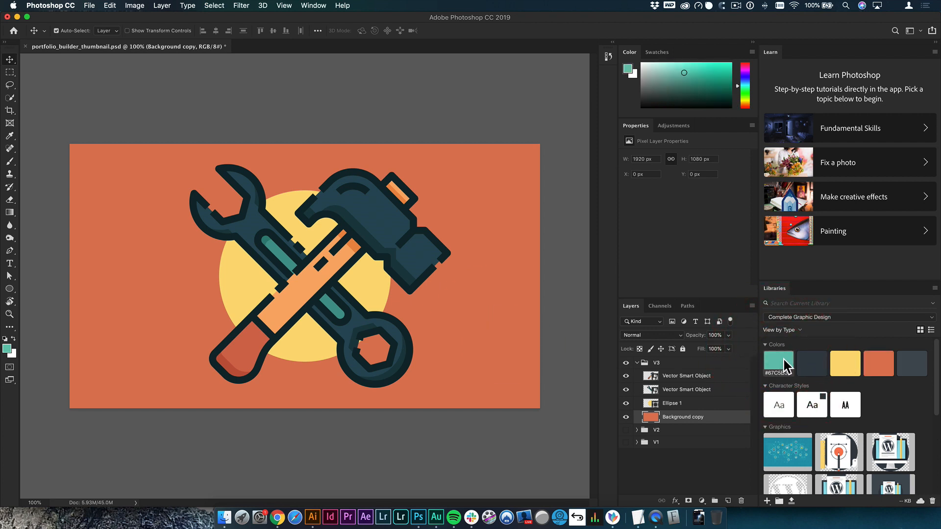
key("alt+BackSpace")
- Set the foreground color to a darker teal, about #49A593, and fill V3's Ellipse 1 circle with it
left_click(365, 280)
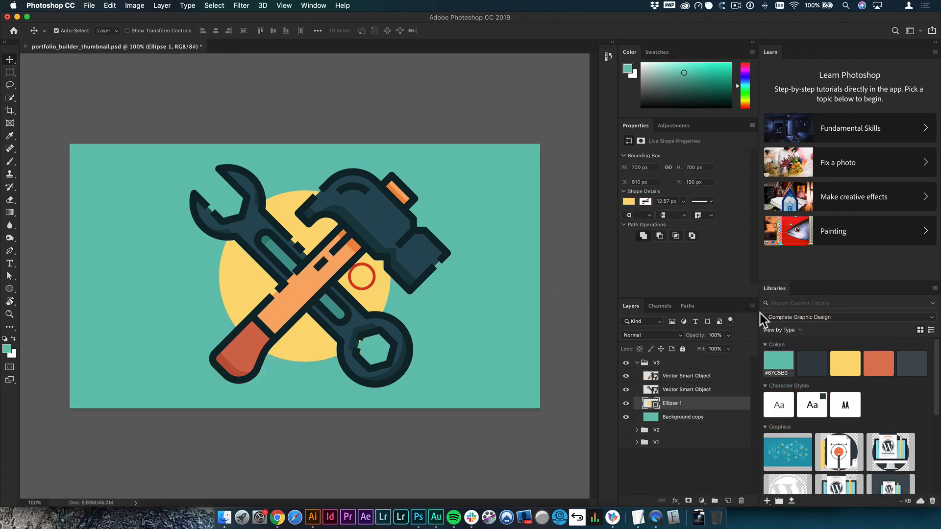
key("i")
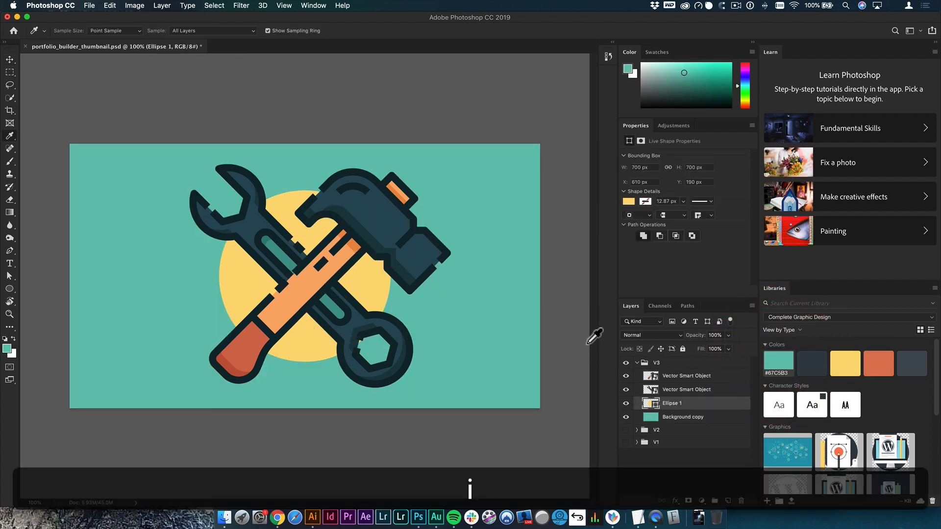
left_click(463, 336)
left_click(7, 349)
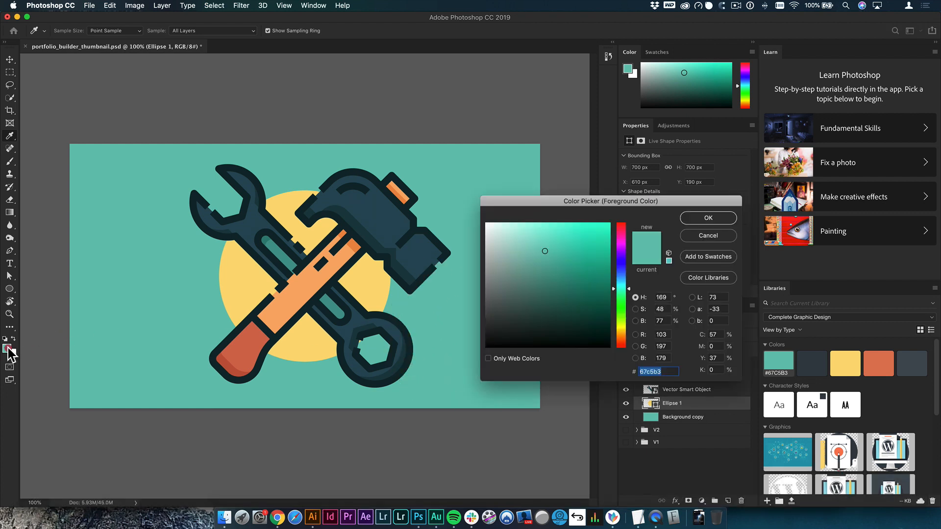
left_click_drag(549, 255, 556, 268)
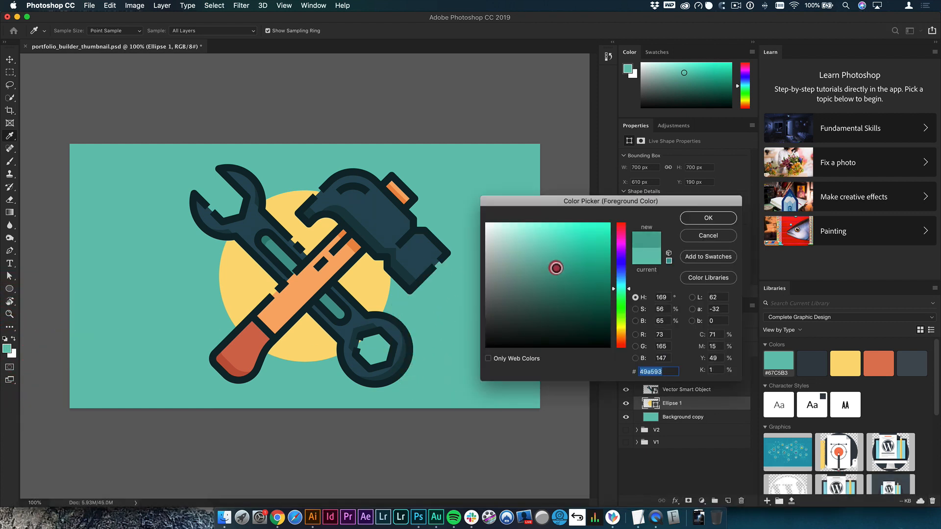
key("Return")
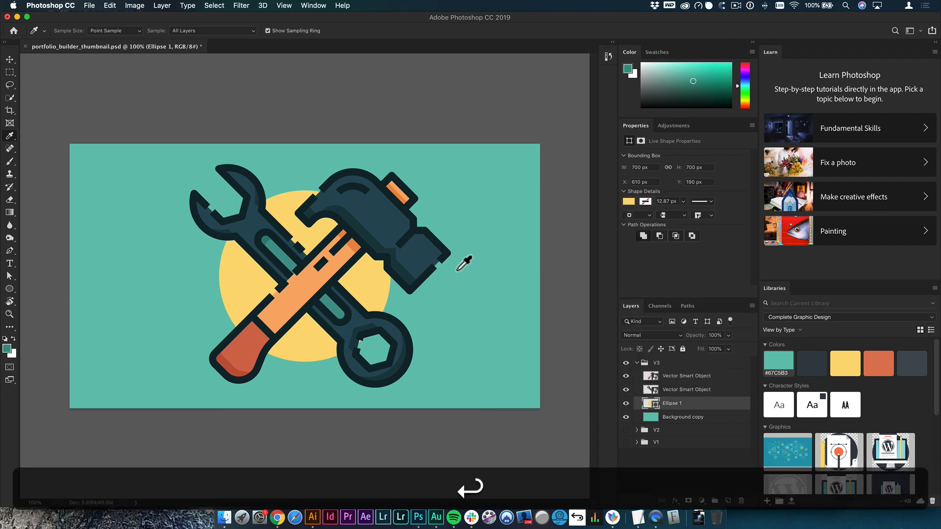
key("v")
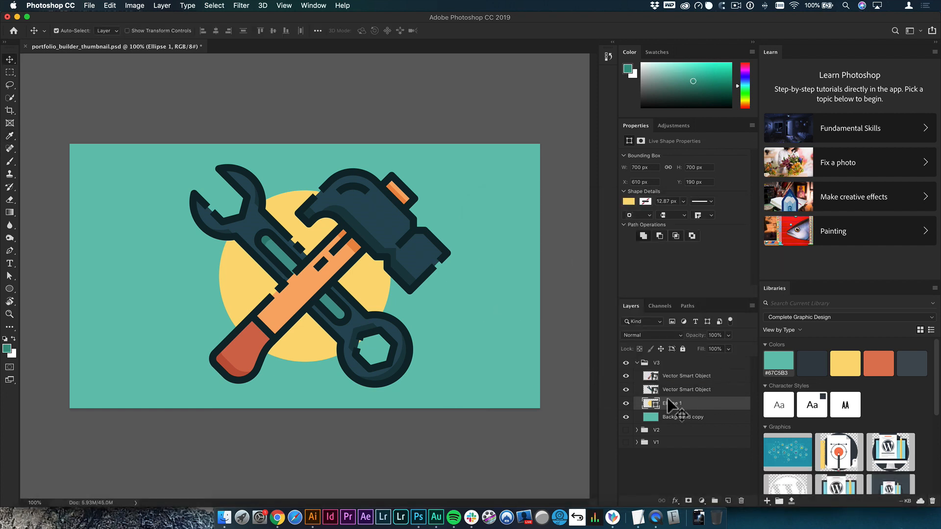
key("alt+BackSpace")
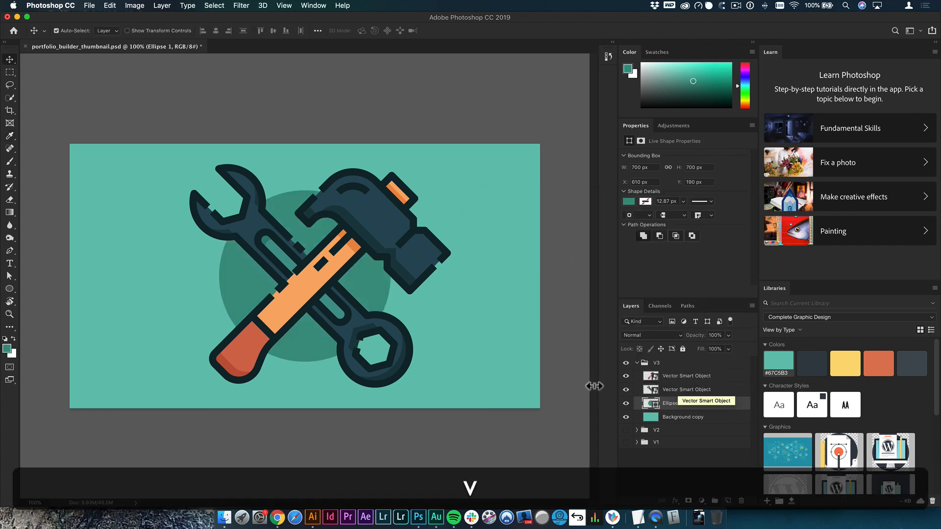
left_click(493, 457)
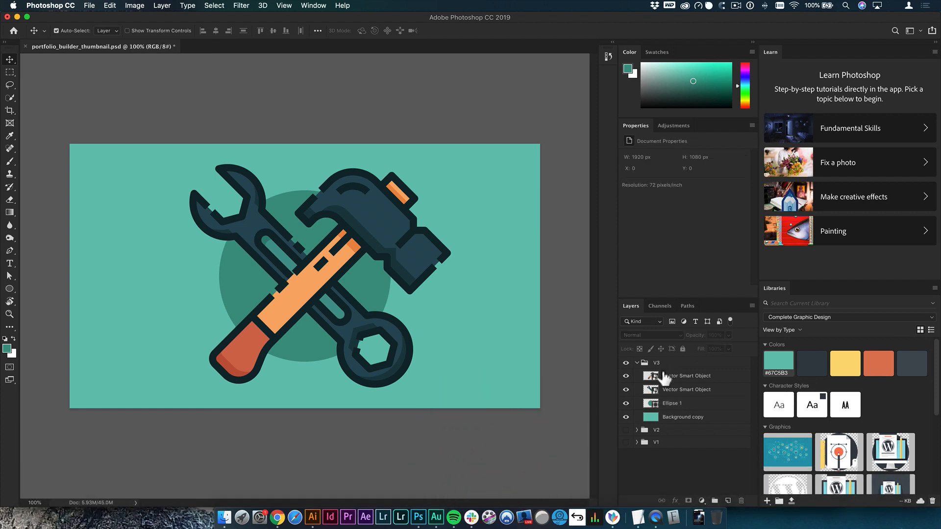
- Collapse the V3 group, duplicate it, and hide the original V3 group
left_click(638, 363)
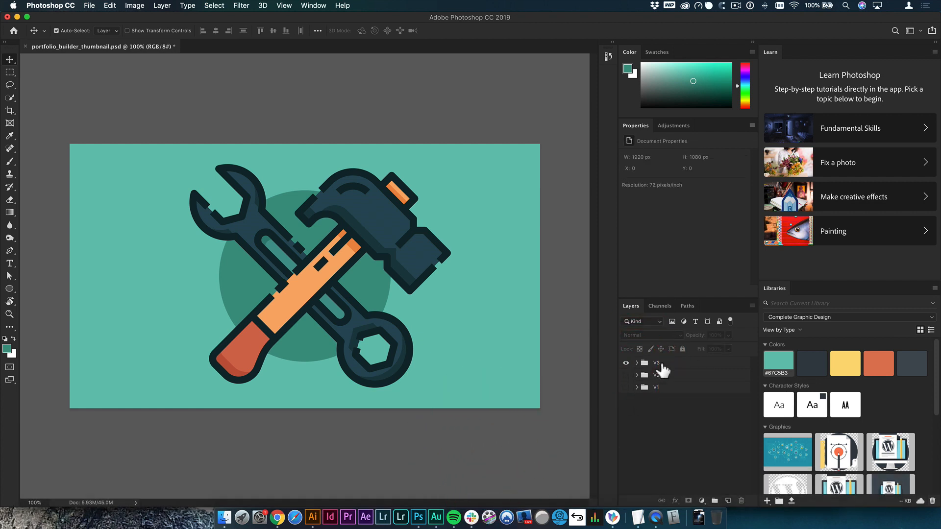
left_click(659, 366)
key("super+j")
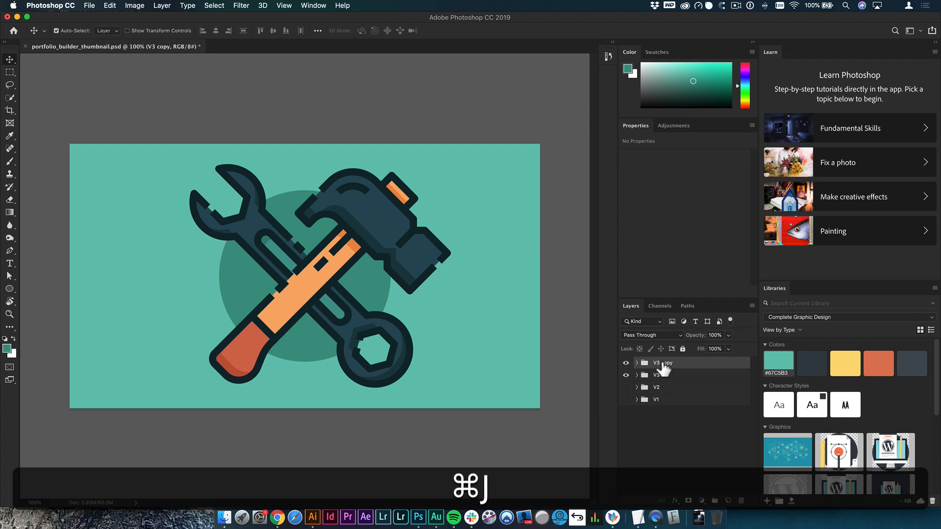
left_click(625, 376)
key("v")
- Fill the Background copy layer of the duplicated V3 group with the library's dark slate #353F49
left_click(510, 374)
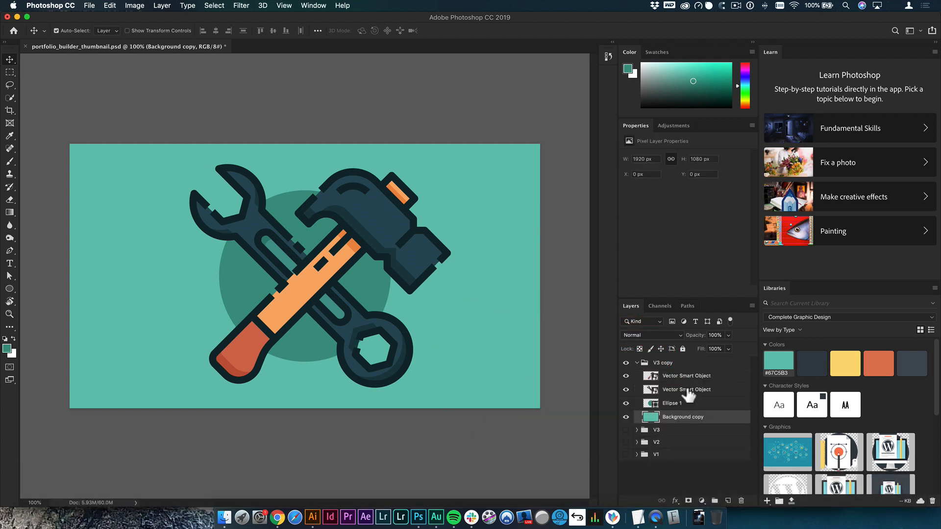
left_click(812, 364)
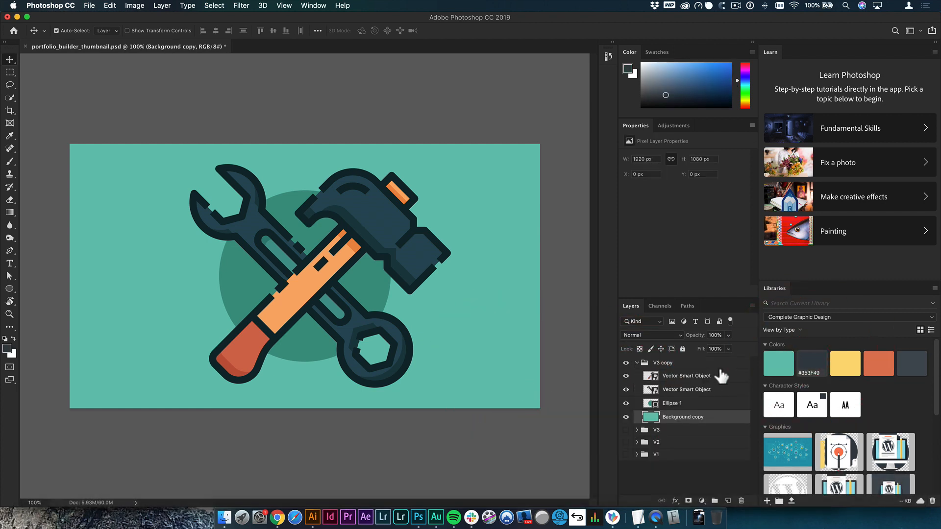
key("alt+BackSpace")
- Fill the duplicated group's Ellipse 1 circle with the library's lighter slate #474F59
left_click(384, 280)
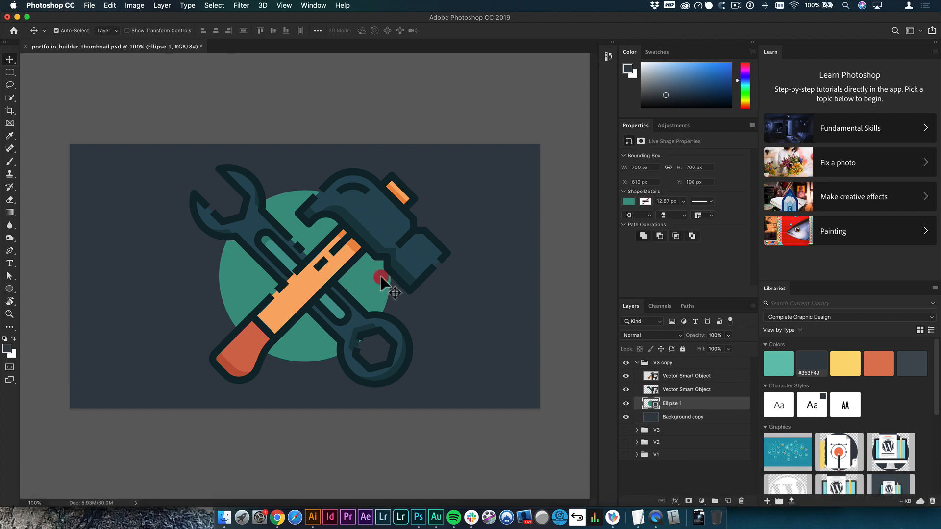
left_click(921, 362)
key("alt+BackSpace")
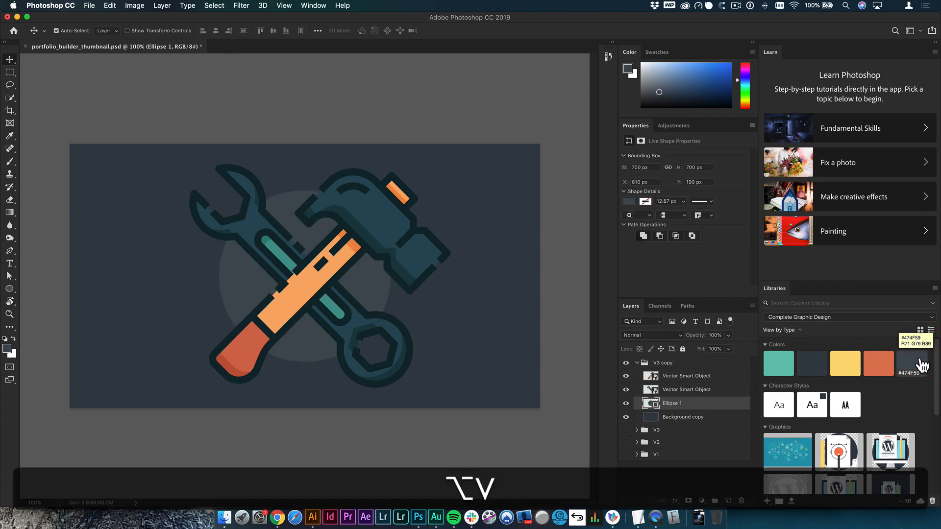
left_click(572, 249)
key("v")
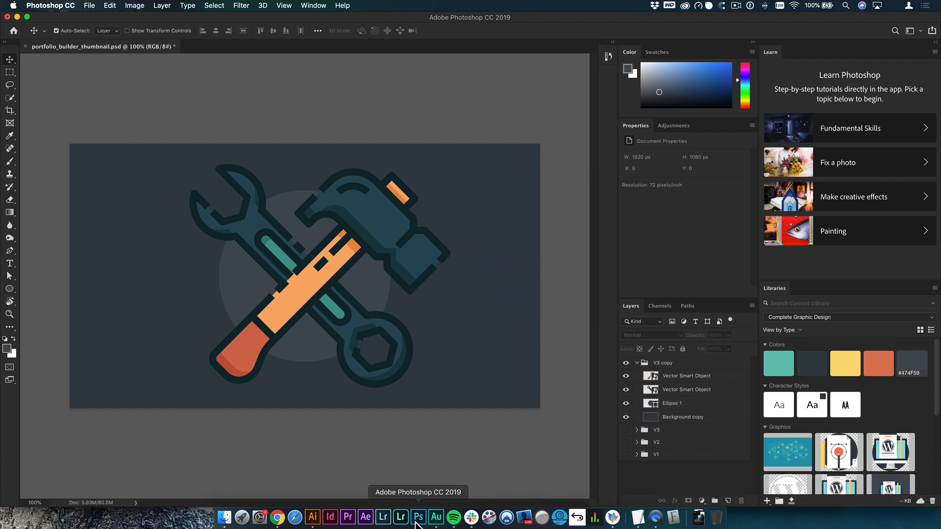
- Collapse the V3 copy group and turn on V1's visibility, keeping V3 copy shown as well
left_click(638, 363)
left_click(626, 363)
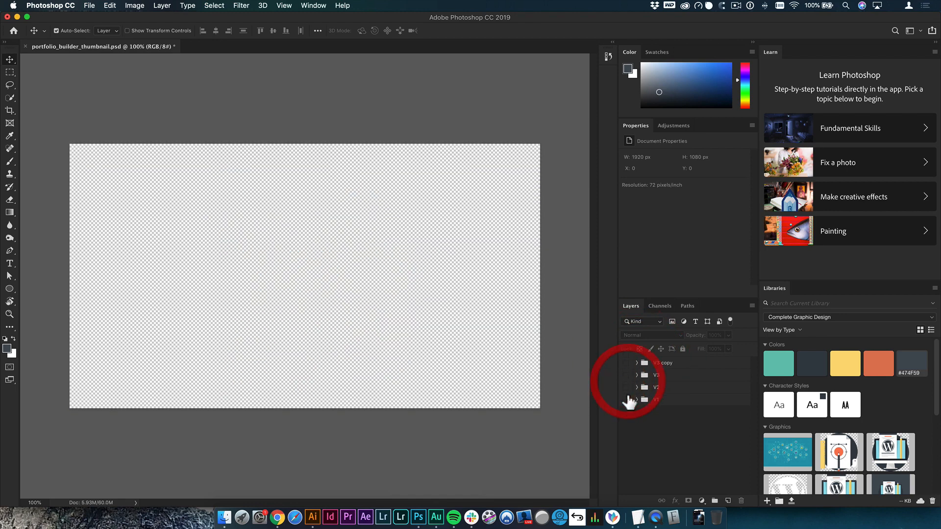
left_click(626, 399)
left_click(626, 363)
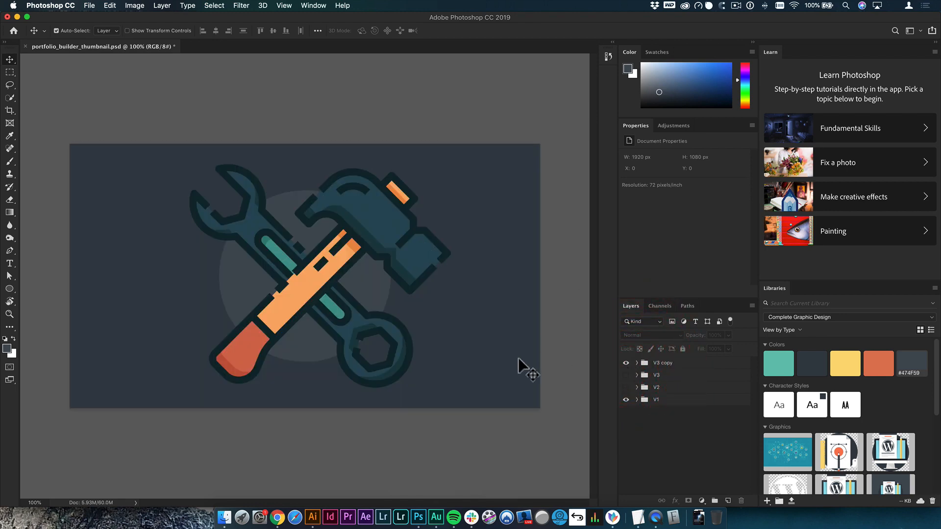
- Rename the V3 copy group as V4
left_click(693, 369)
key("shift+super+r")
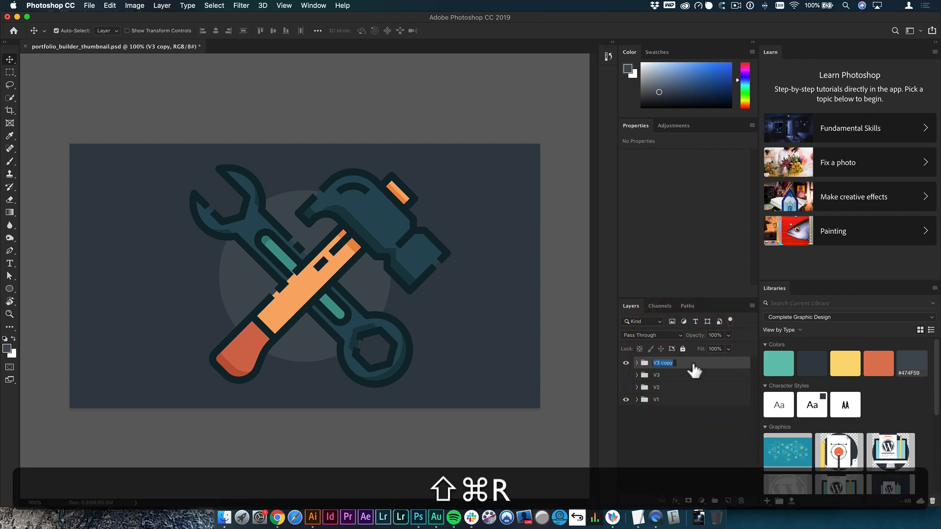
key("Return")
- Delete the hammer and wrench Smart Objects from the V4 group
left_click(382, 267)
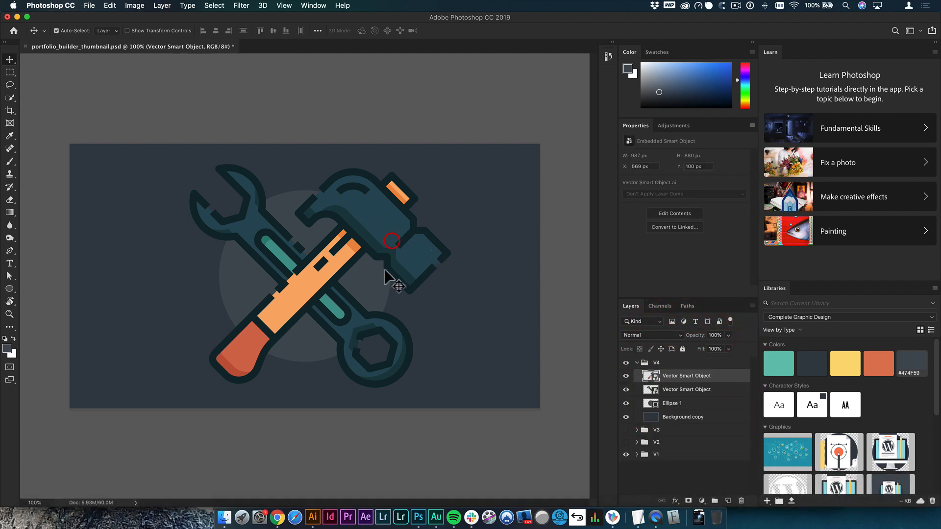
left_click(378, 324, "shift")
key("shift+BackSpace")
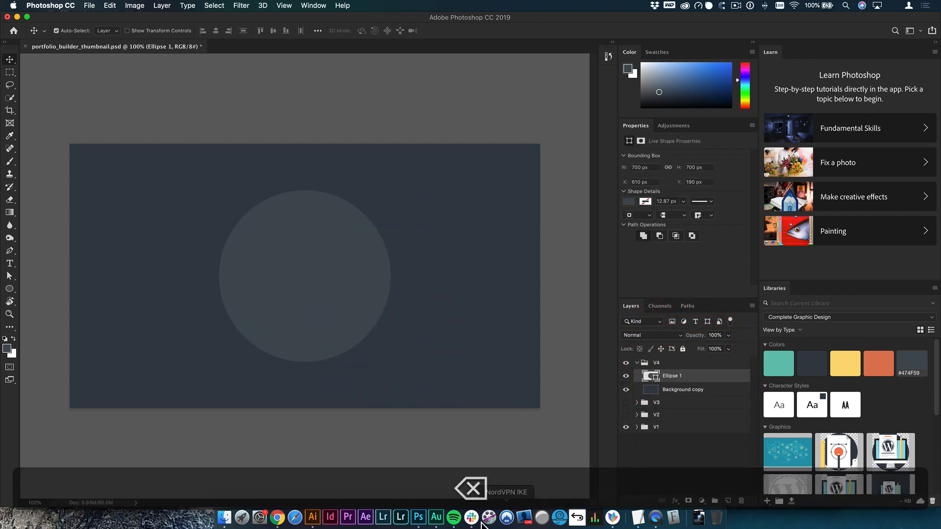
- Switch to Illustrator and copy the drafting compass icon from the carpenter icon document
left_click(313, 517)
left_click(679, 193)
key("space")
left_click_drag(588, 311, 522, 201)
left_click_drag(569, 324, 565, 241)
left_click_drag(602, 342, 605, 307)
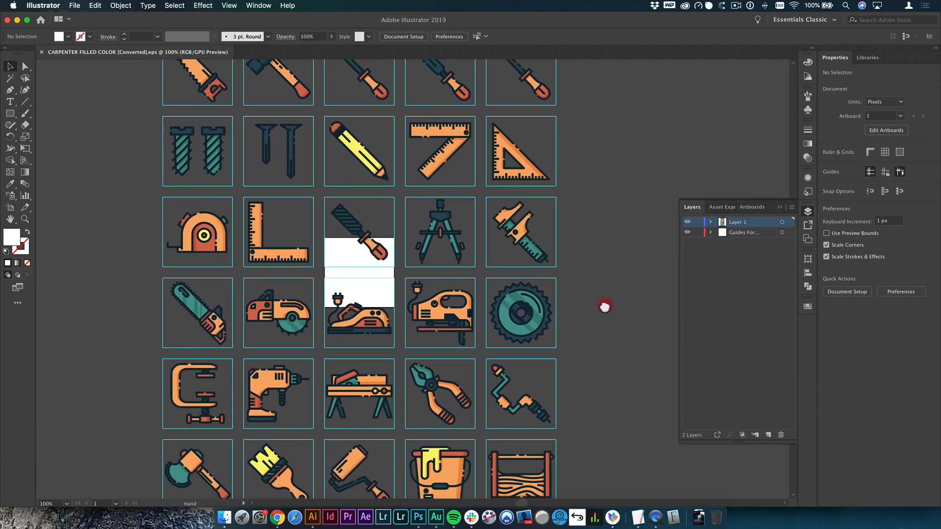
left_click(440, 215)
key("super+c")
- Paste the compass into V4 in Photoshop as a Smart Object and scale it over the circle to about 709 x 915 px
left_click(418, 517)
key("super+v")
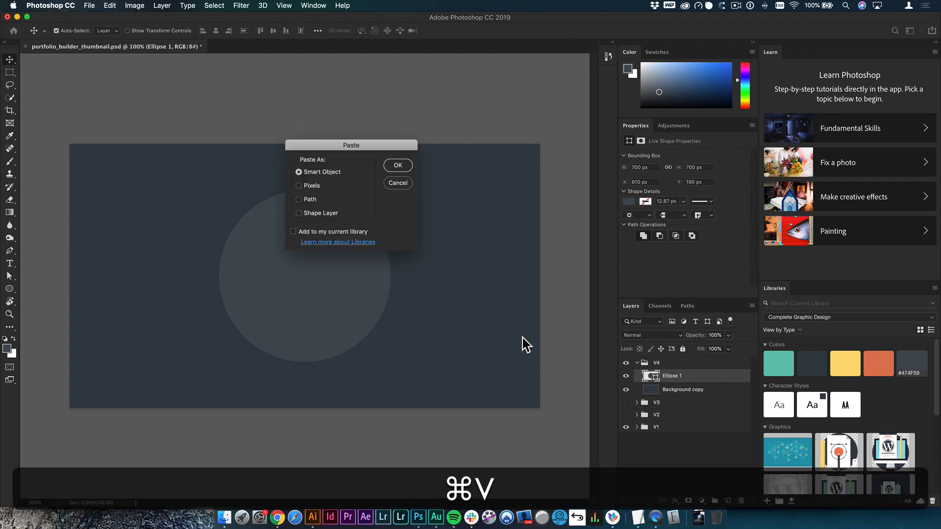
left_click(395, 168)
left_click_drag(316, 260, 392, 163)
key("v")
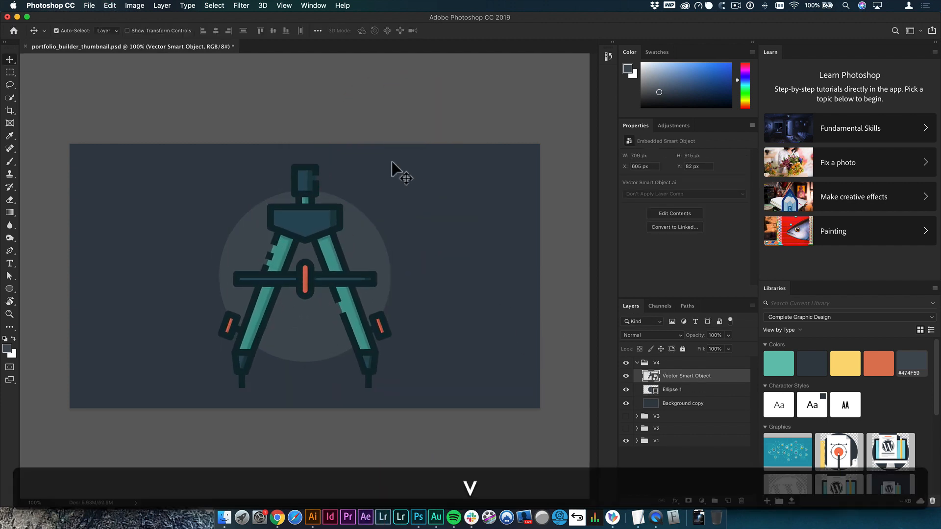
- Duplicate the V4 group, hide the original, and rename the copy as V5
left_click(638, 363)
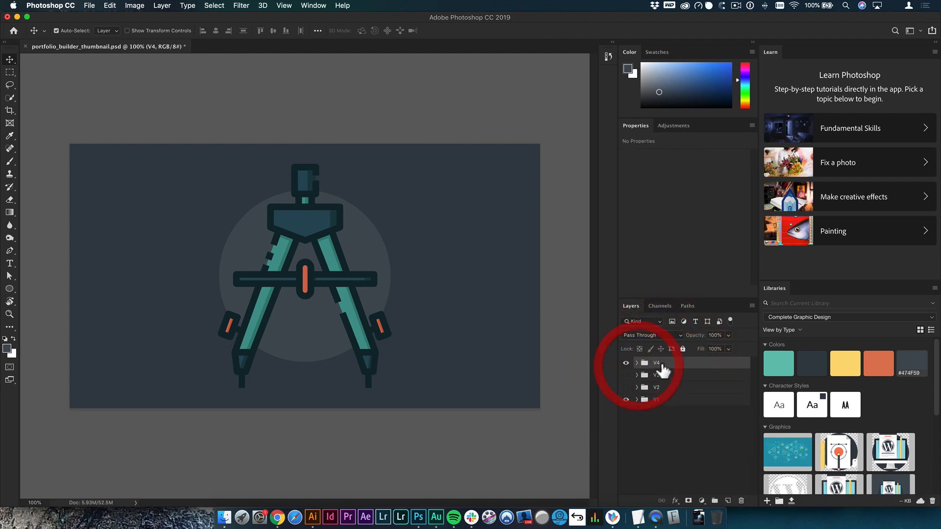
key("cmd+j")
left_click(626, 375)
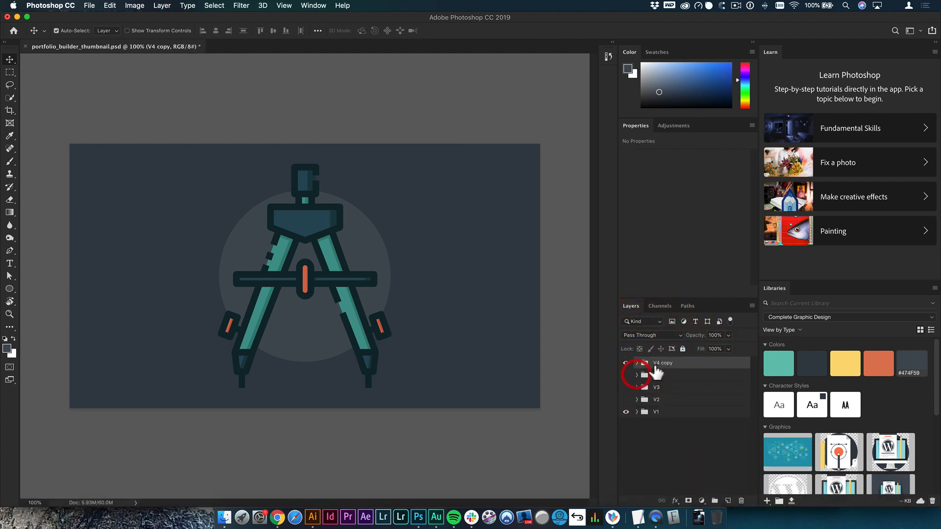
double_click(662, 363)
key("shift+super+r")
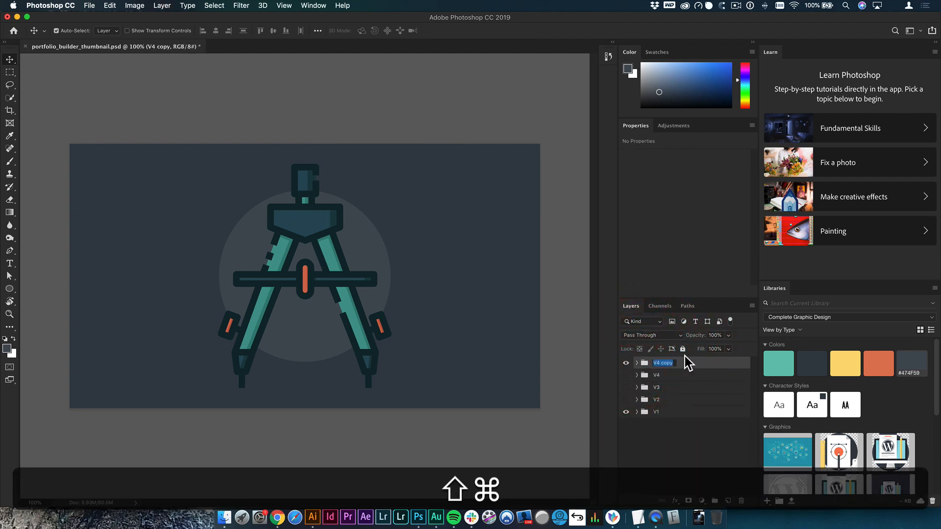
type("V5")
key("Return")
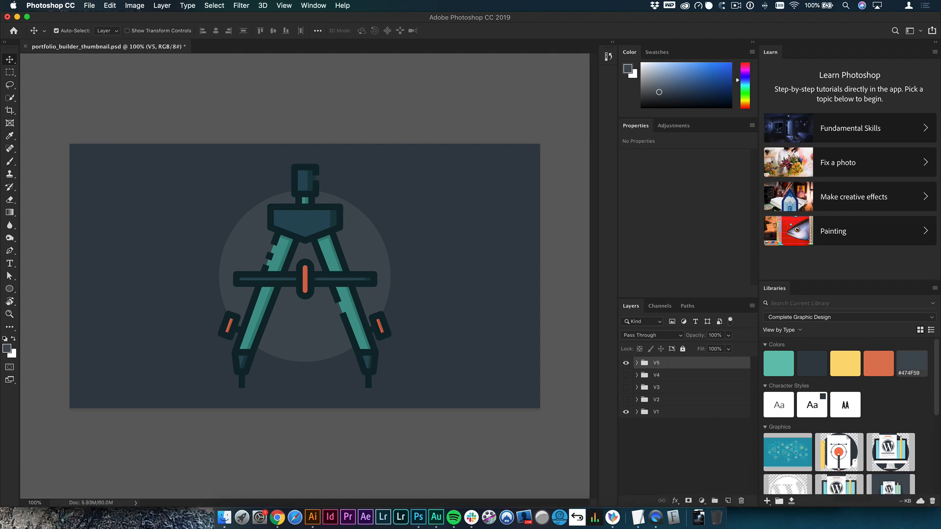
- Center V5's compass Smart Object on the whole canvas, and clear the selection
left_click(316, 219)
key("super+a")
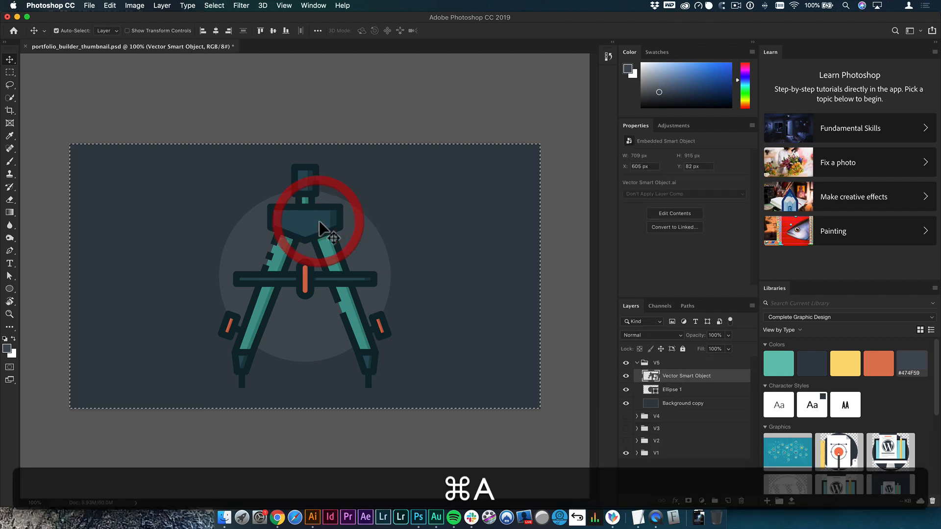
key("super+v")
key("v")
left_click(273, 30)
key("super+d")
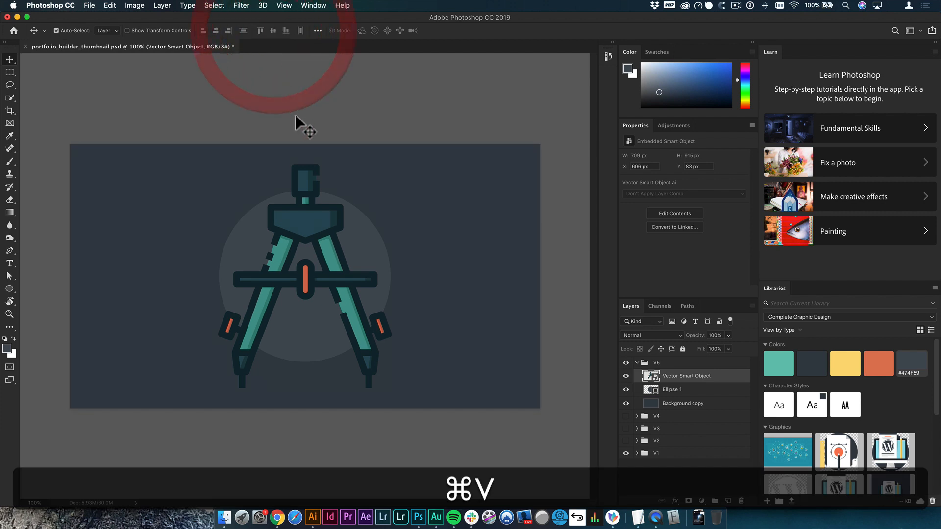
left_click(297, 116)
left_click(301, 171)
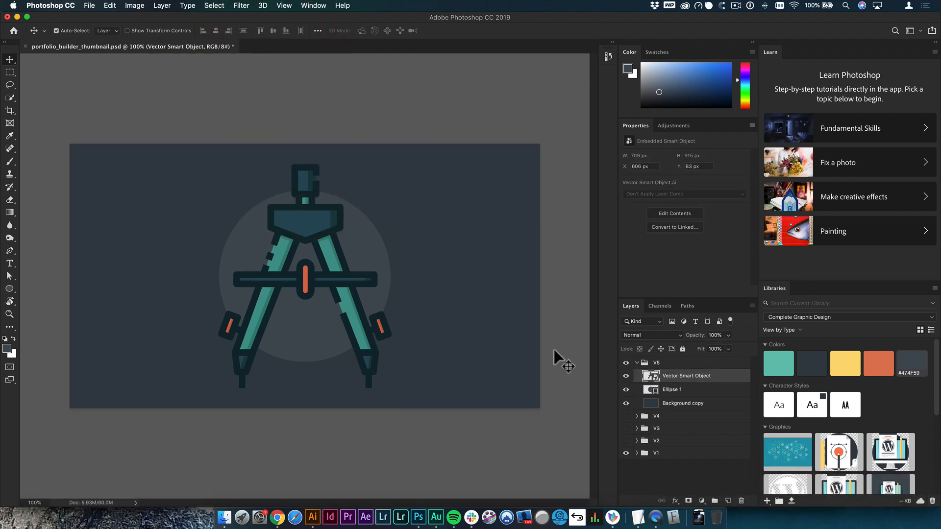
- Collapse V5 and compare it with V3 by switching their visibility, leaving only V5 and V1 shown and V5 selected
left_click(636, 363)
left_click(626, 363)
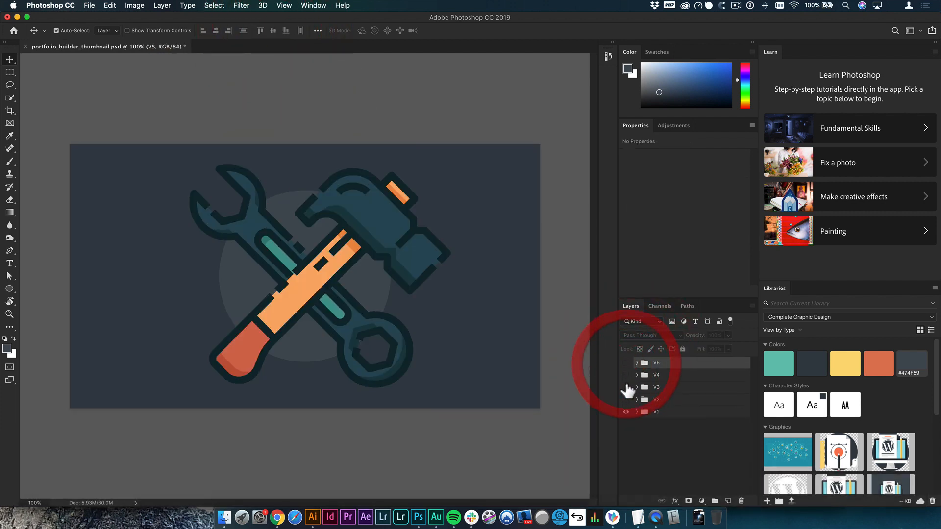
left_click(626, 388)
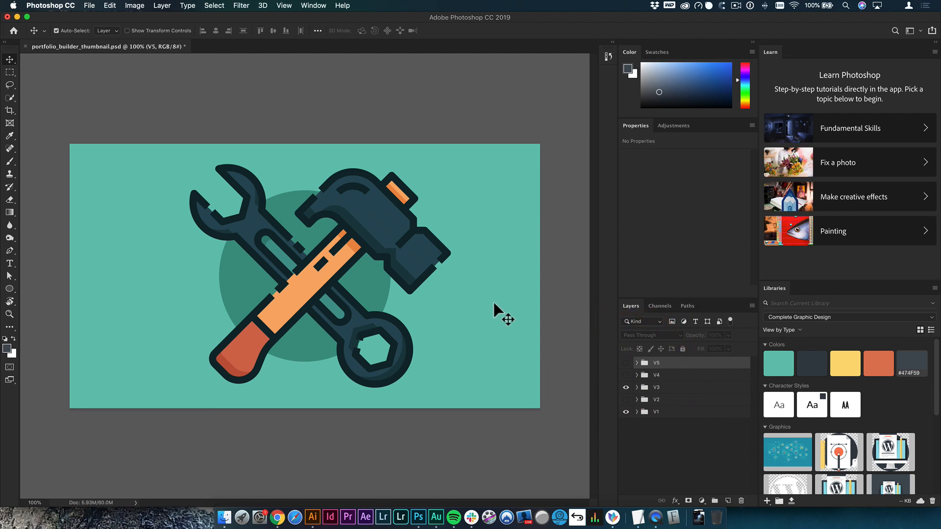
left_click(627, 388)
left_click(626, 364)
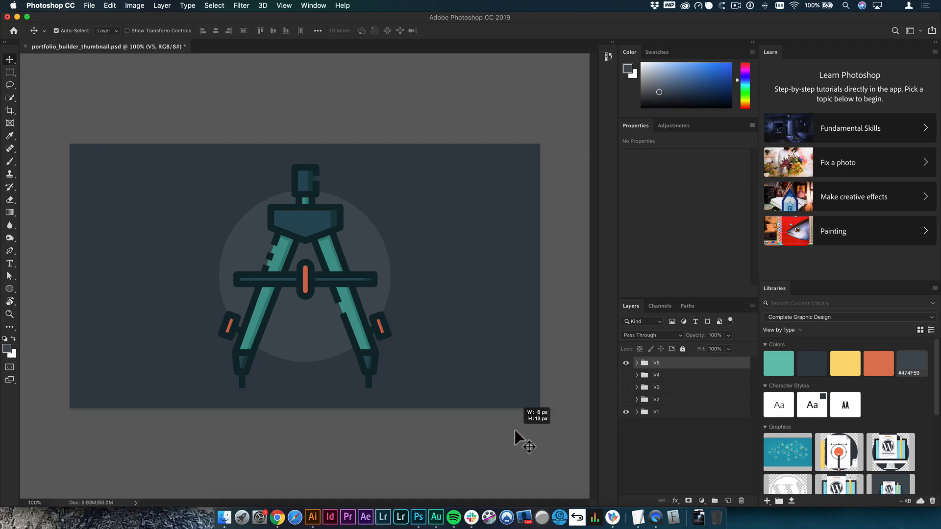
left_click_drag(514, 431, 549, 438)
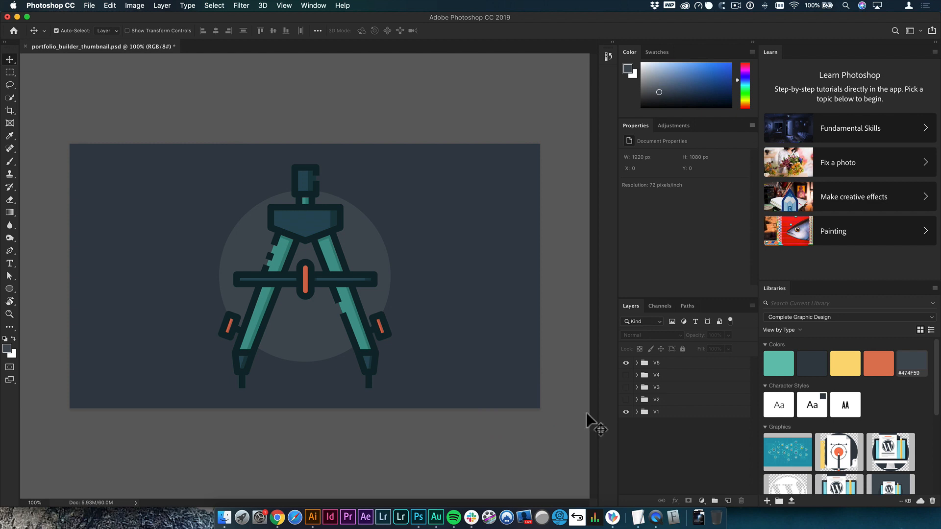
left_click(676, 363)
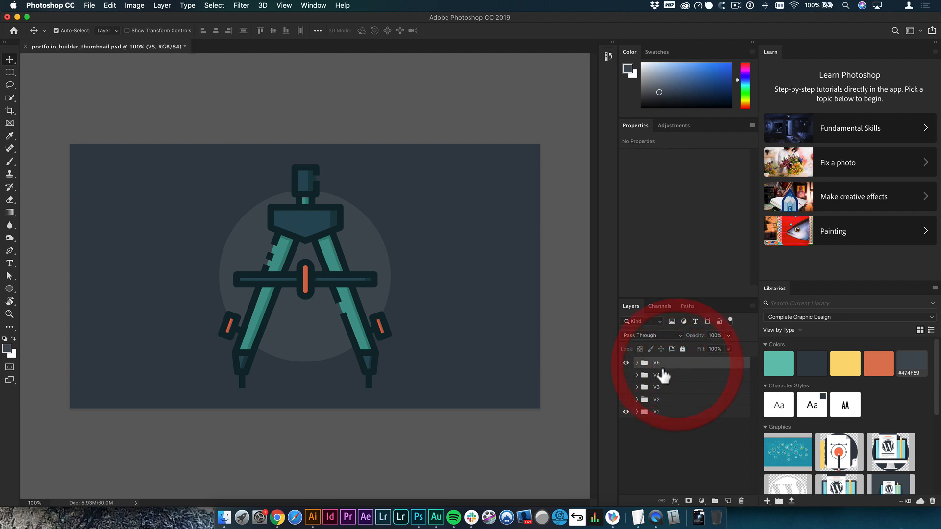
- Delete the compass Smart Object from the V5 group
left_click(628, 375)
left_click(627, 376)
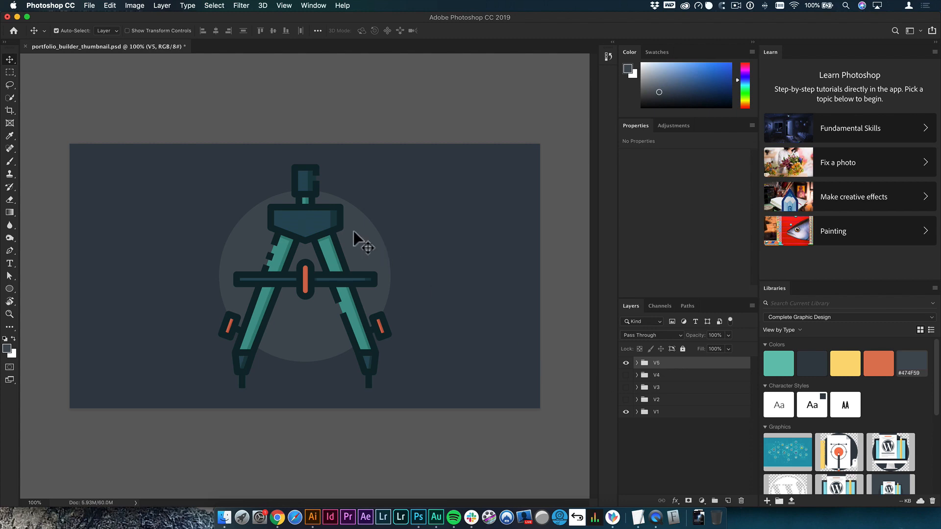
left_click(305, 217)
key("BackSpace")
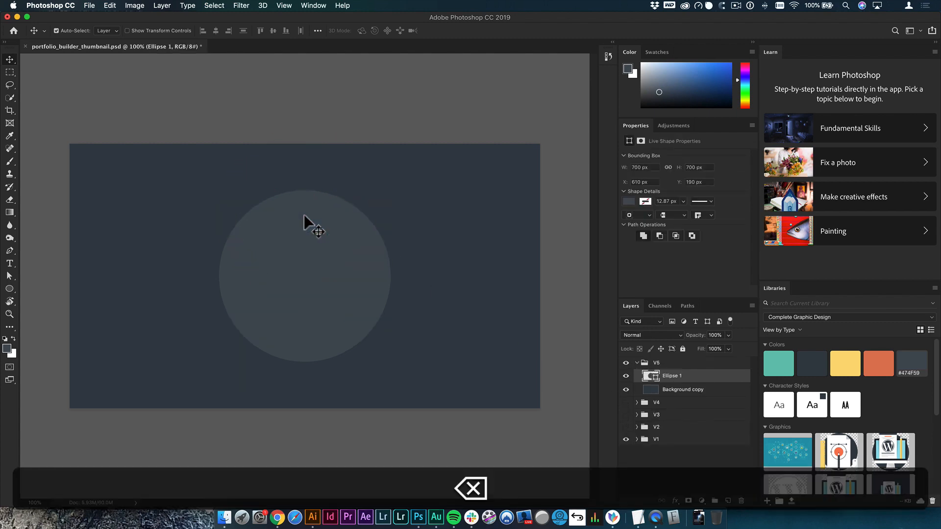
- Switch to Illustrator and copy the saw-cutting-wood icon from the last row of the carpenter icon sheet
left_click(313, 517)
left_click_drag(567, 330, 546, 172)
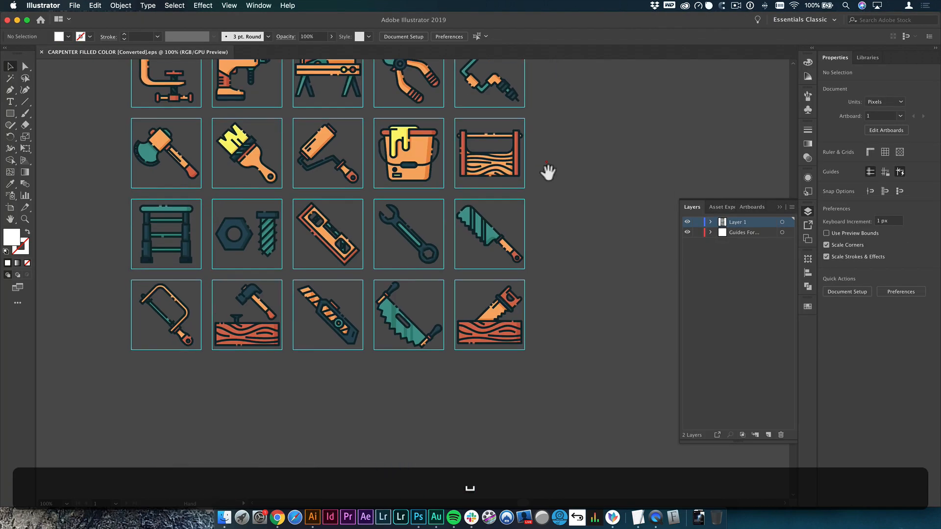
left_click(493, 333)
key("cmd+c")
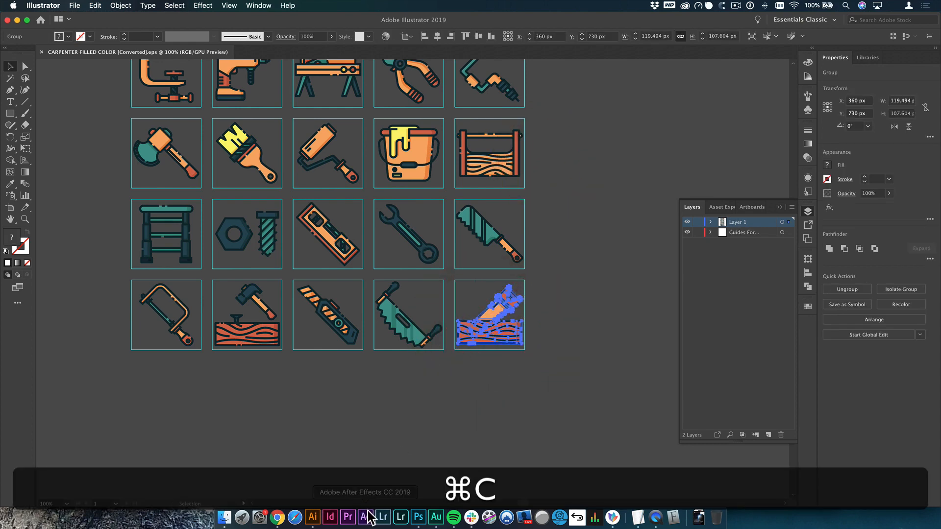
- Paste the saw icon into V5 in Photoshop as a Smart Object and scale it up from the center over the circle
left_click(418, 517)
key("super+v")
left_click(398, 165)
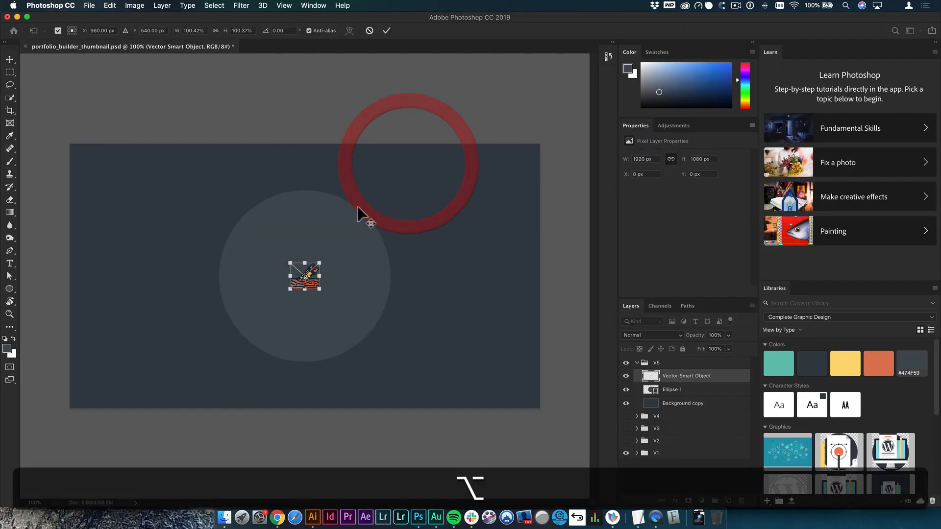
left_click_drag(321, 260, 403, 186)
mouse_move(434, 164)
left_mouse_down()
mouse_move(428, 171)
mouse_move(434, 164)
left_mouse_up()
key("Return")
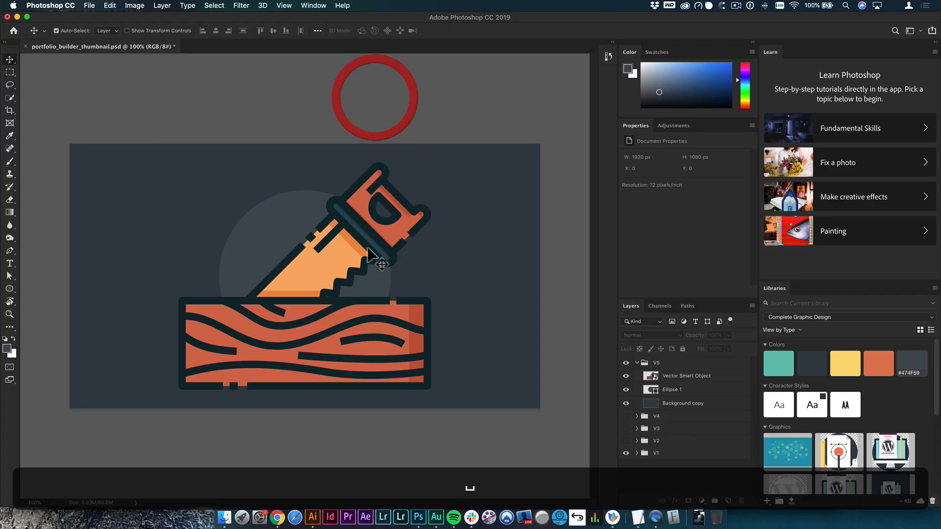
- Collapse the V5 group and save the document
left_click(379, 246)
key("v")
left_click(401, 115)
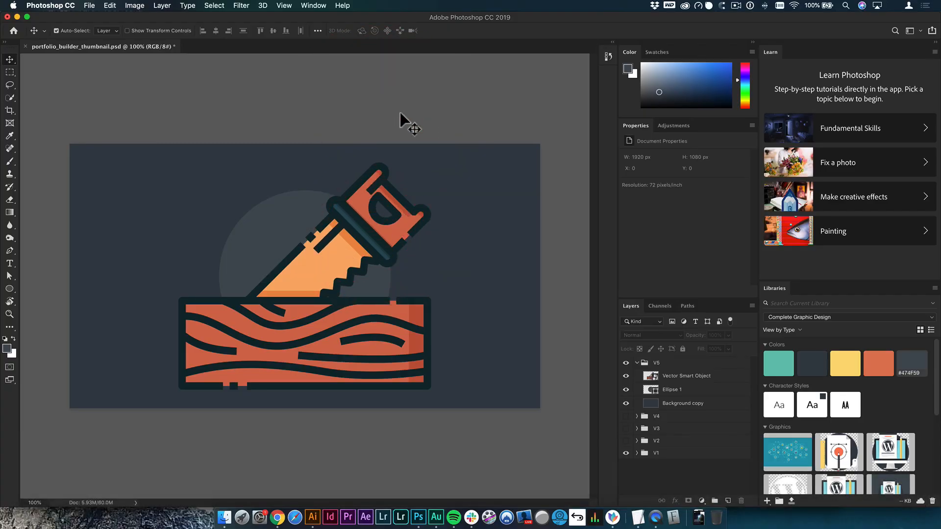
left_click(400, 113)
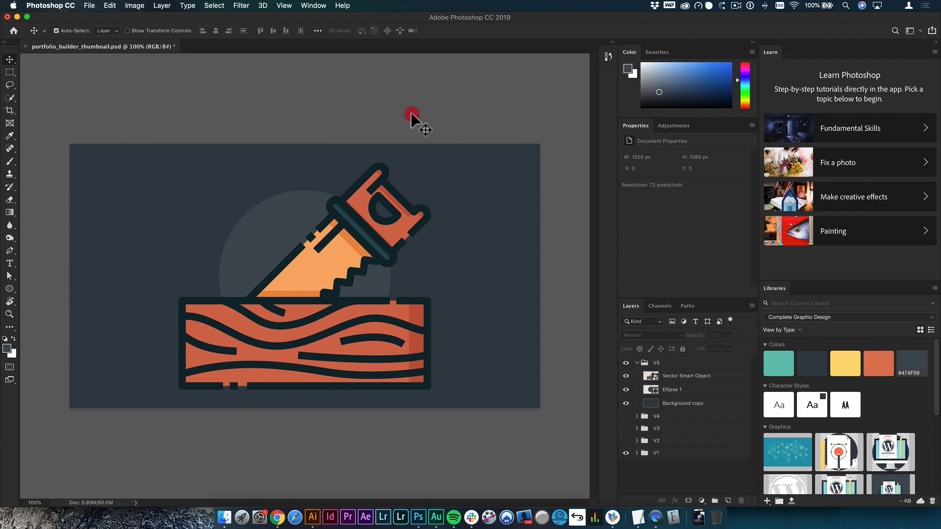
left_click(637, 364)
key("super+s")
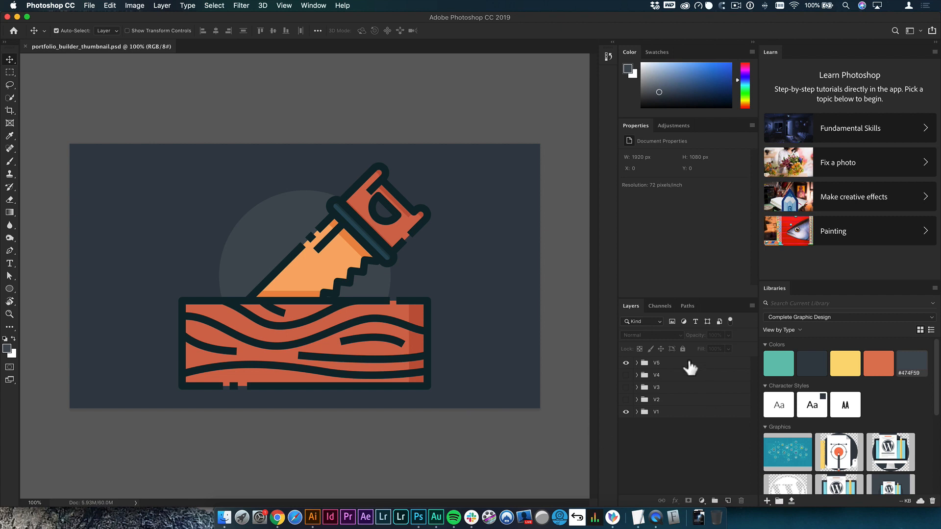
- Compare the variations V1 to V5 by showing each group on its own
key("alt")
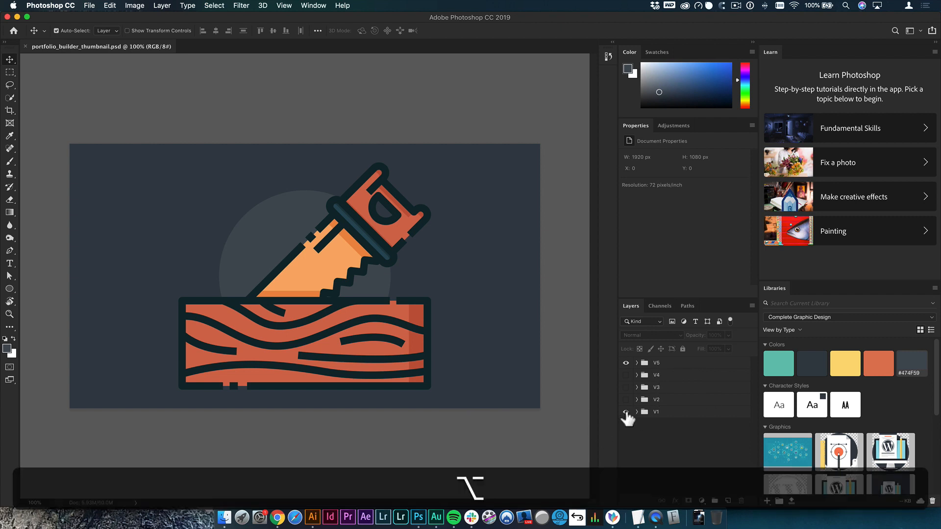
left_click(626, 412, "alt")
left_click(626, 400, "alt")
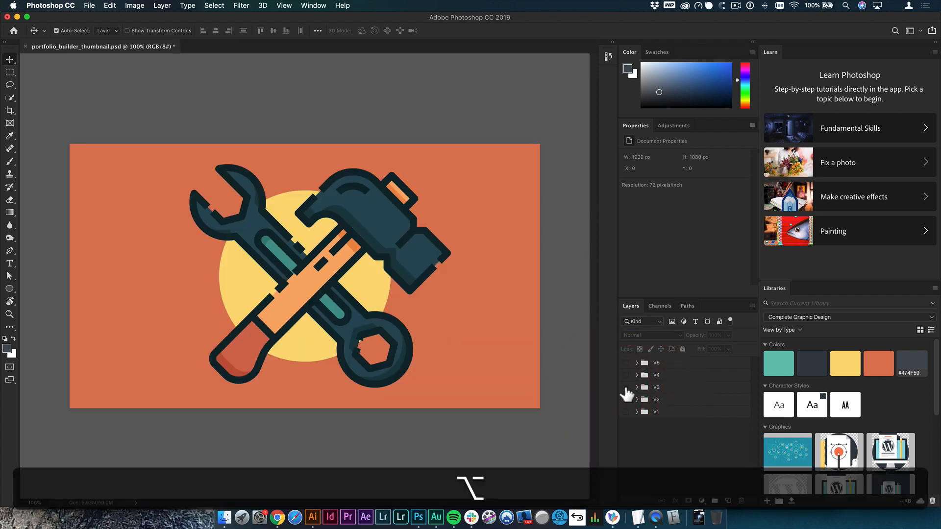
left_click(626, 387, "alt")
left_click(626, 375, "alt")
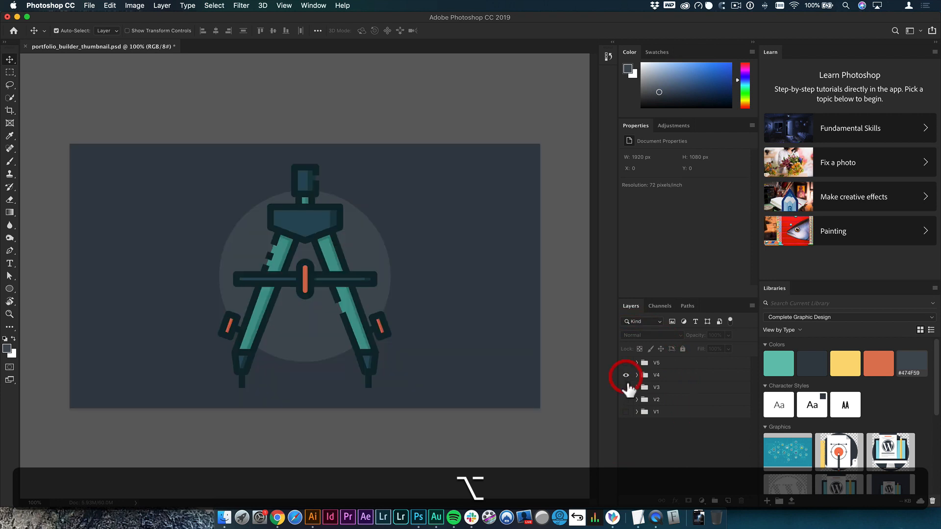
left_click(626, 363, "alt")
left_click(626, 375, "alt")
left_click(626, 387, "alt")
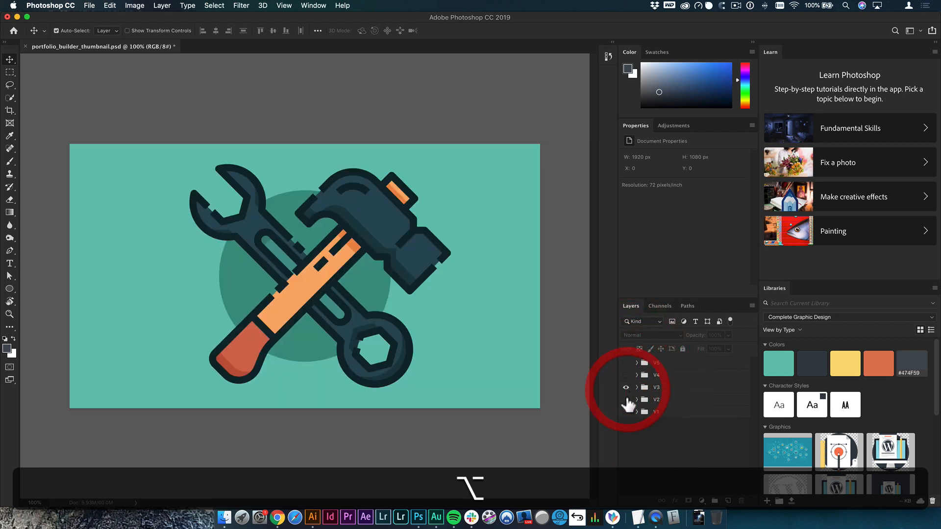
left_click(626, 387, "alt")
left_click(626, 412, "alt")
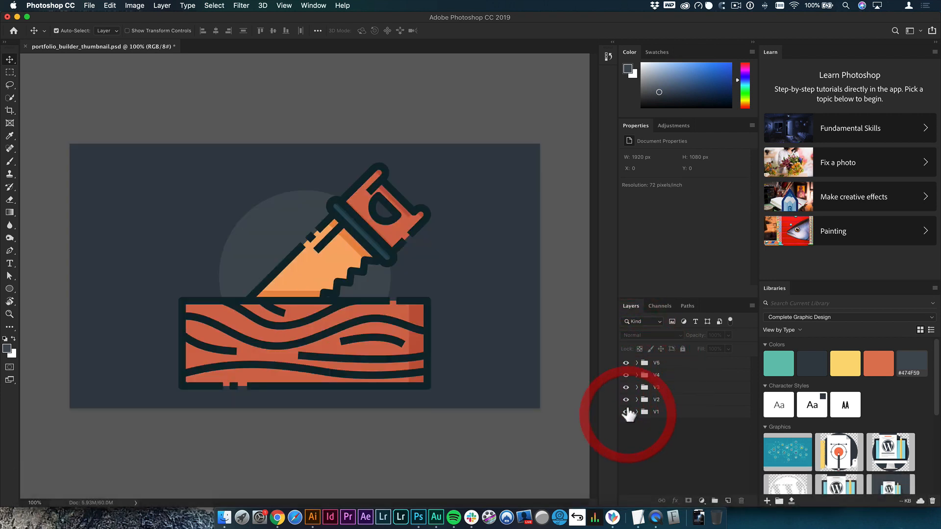
left_click(626, 388, "alt")
left_click(626, 400, "alt")
left_click(626, 412, "alt")
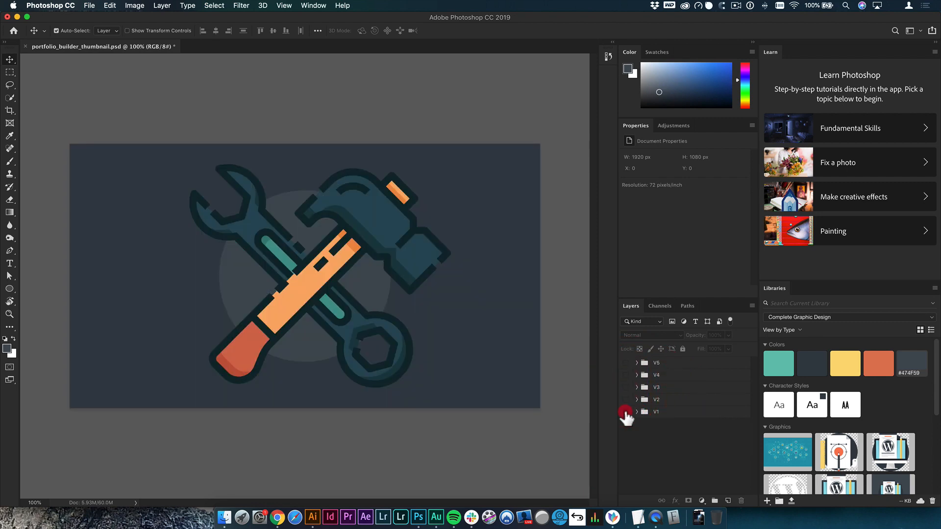
- Make all five variation groups, V1 to V5, visible
left_click(626, 412)
left_click(626, 412)
left_click(626, 387)
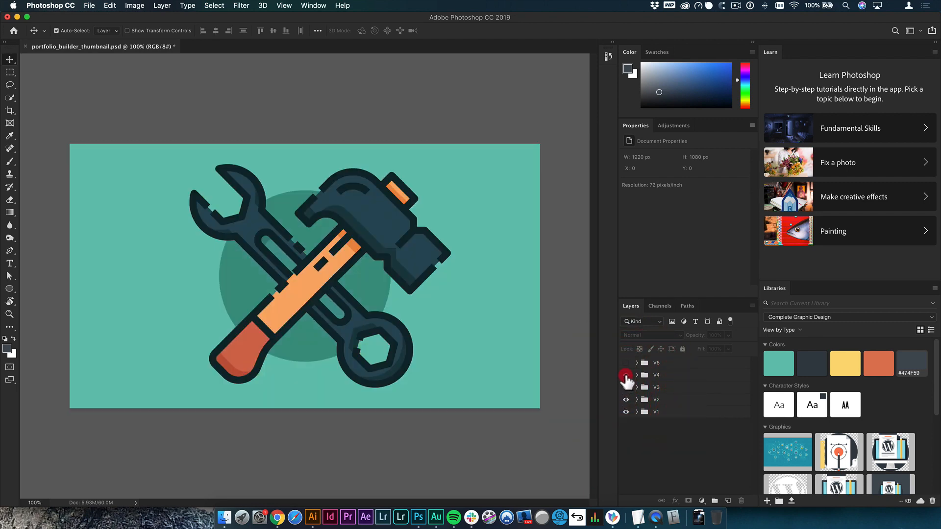
left_click(626, 375)
left_click(626, 363)
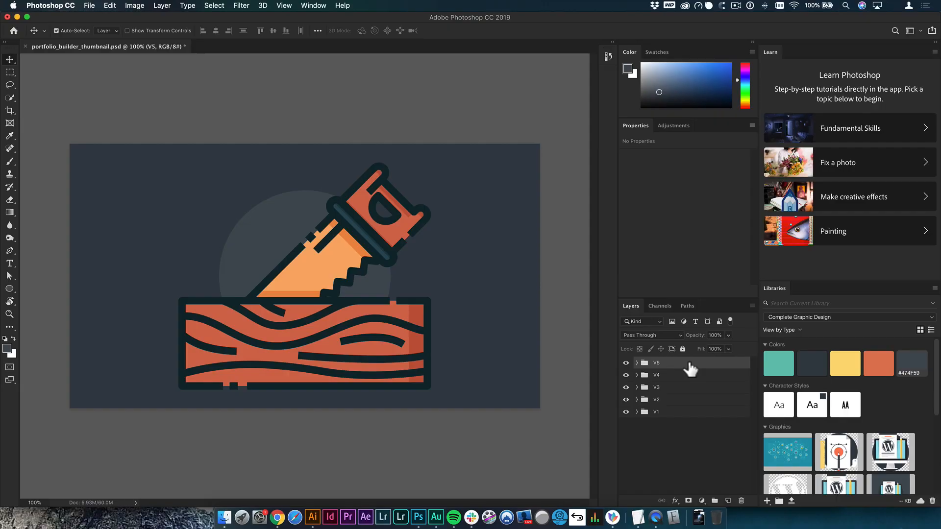
- Quick-export the V5 and V4 groups as V5.png and V4.png into the Artwork folder
right_click(687, 361)
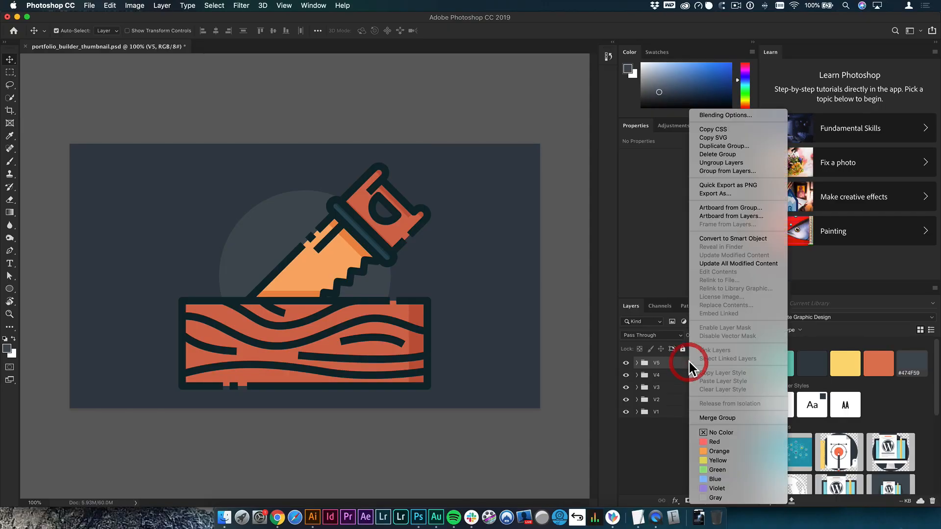
left_click(757, 185)
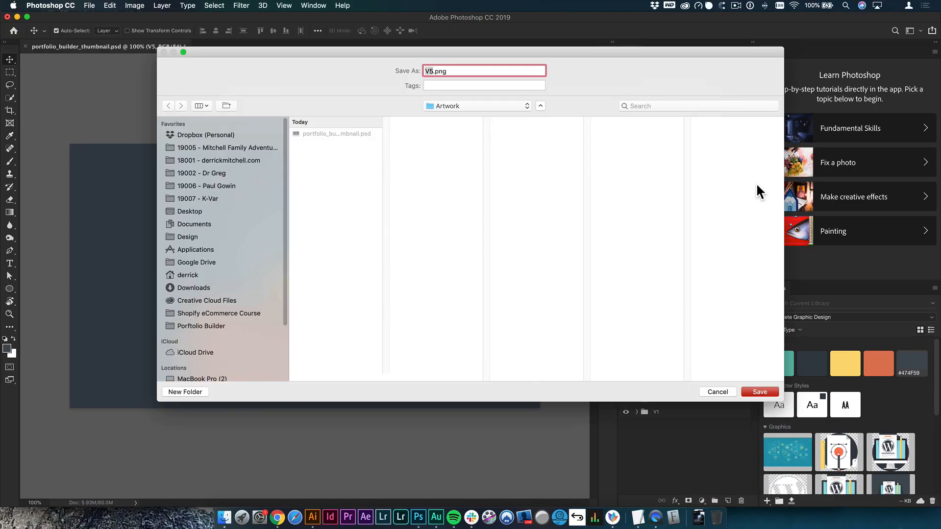
left_click(344, 169)
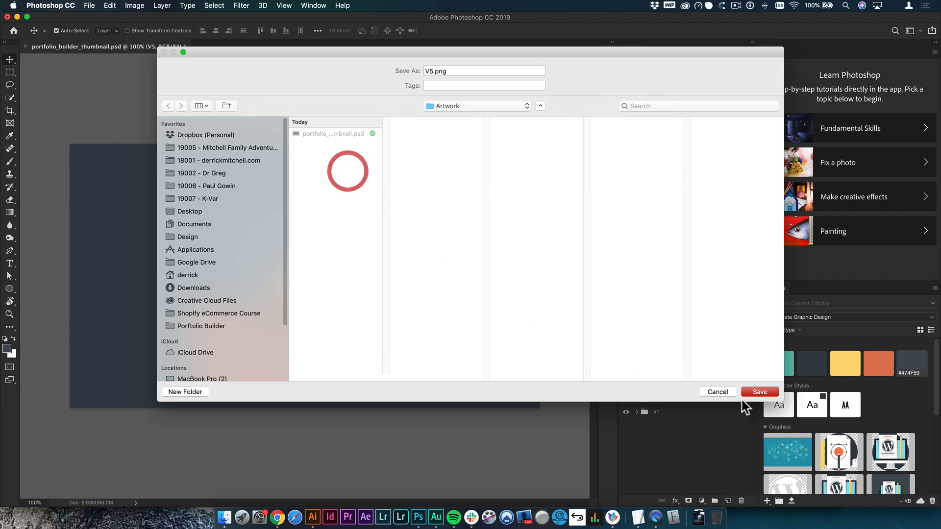
left_click(761, 392)
right_click(692, 375)
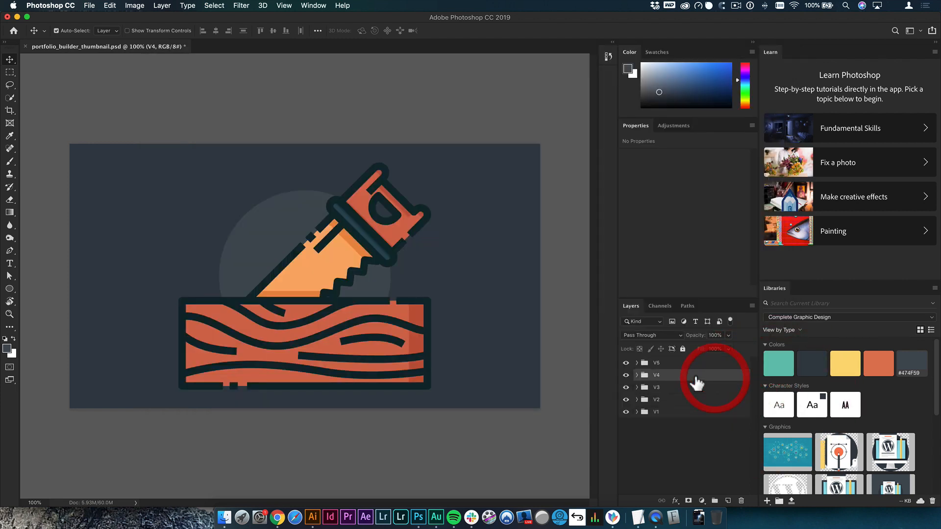
left_click(734, 185)
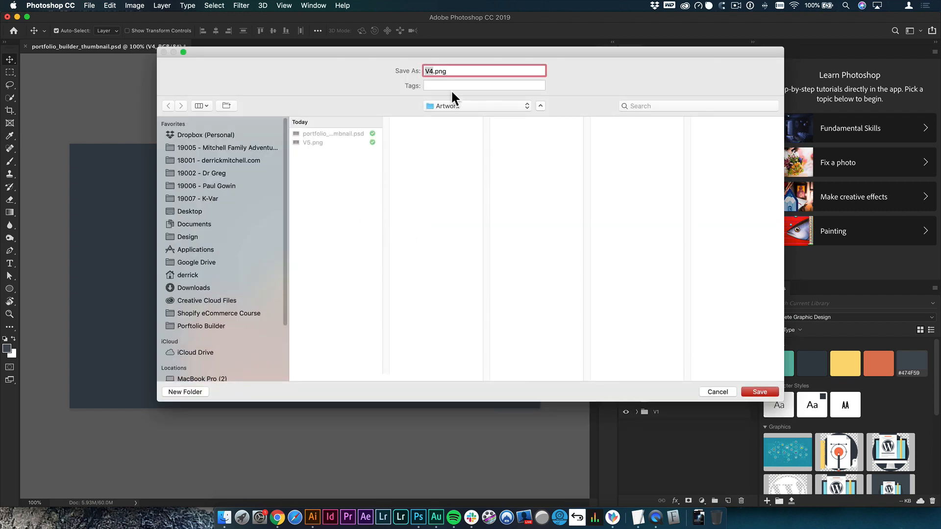
left_click(759, 393)
- Quick-export the V3 and V2 groups as V3.png and V2.png into the Artwork folder
right_click(699, 387)
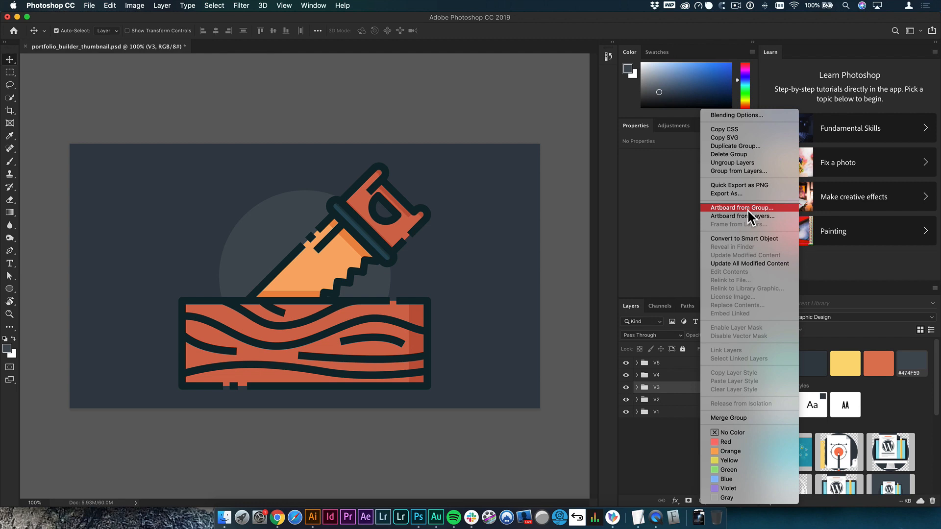
left_click(745, 185)
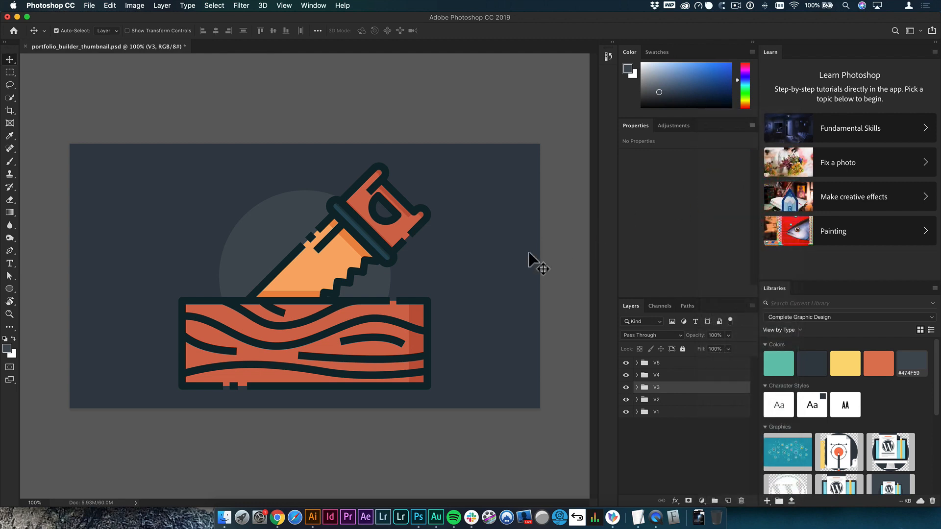
left_click(763, 394)
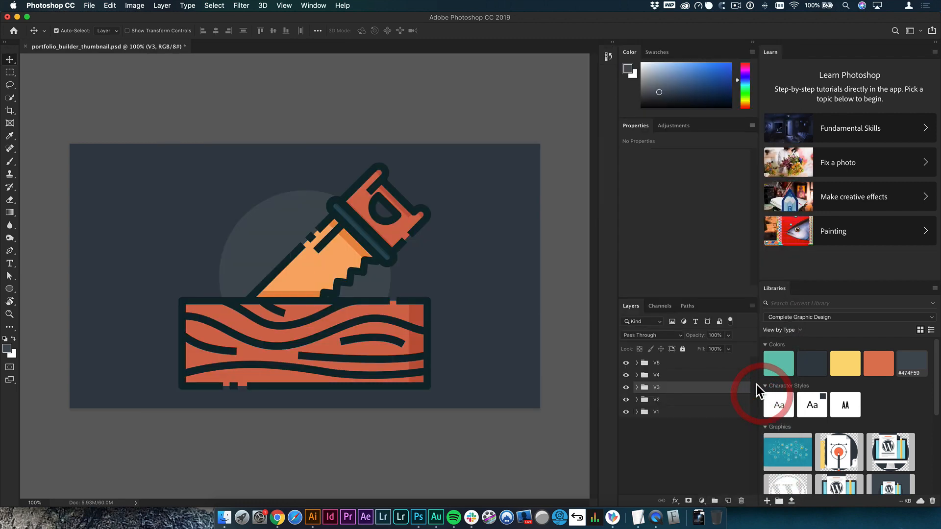
right_click(688, 400)
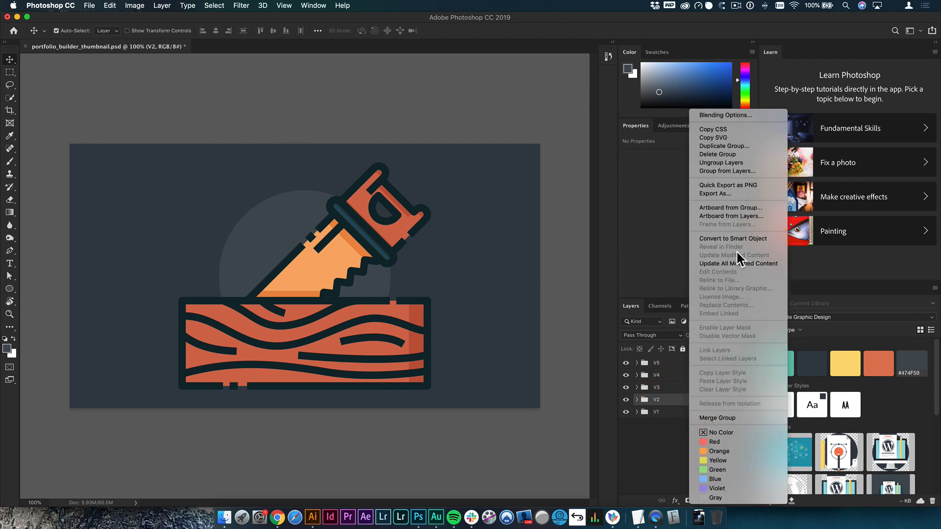
left_click(746, 186)
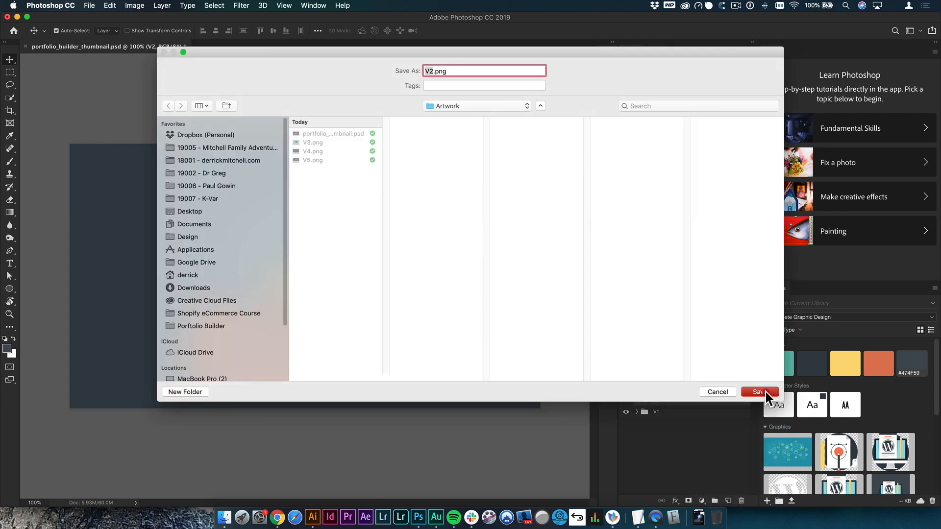
left_click(766, 392)
- Quick-export the V1 group as V1.png into the Artwork folder, and clear the layer selection
right_click(695, 408)
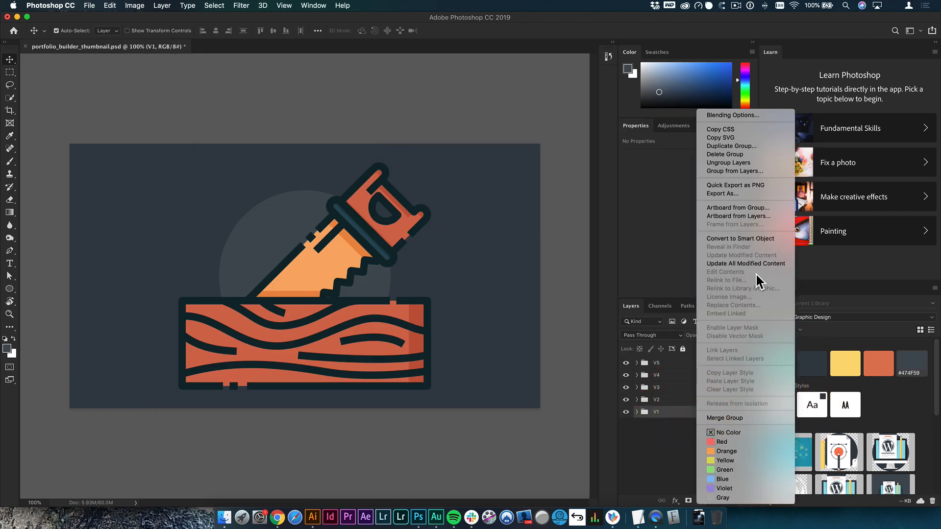
left_click(735, 186)
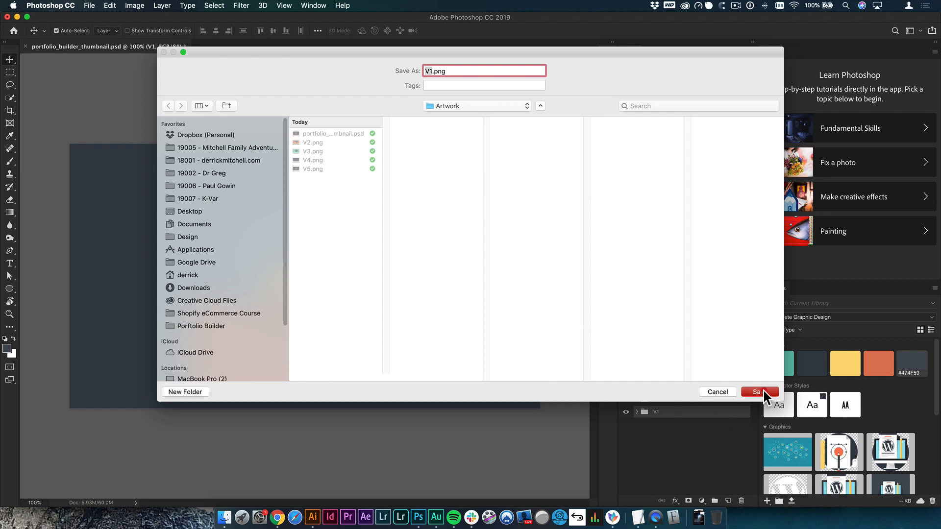
left_click(760, 393)
left_click(399, 467)
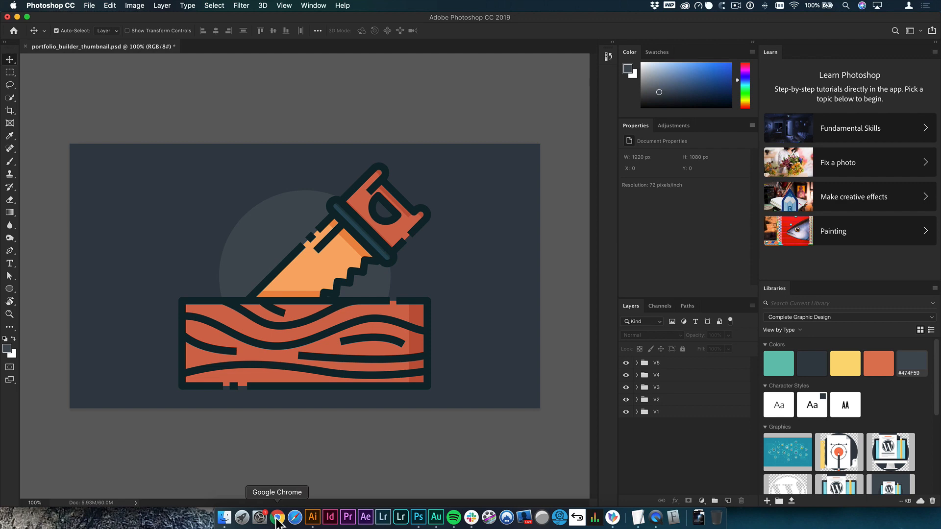
- Switch to Chrome and open the account's My Collections page on Envato Elements
left_click(277, 517)
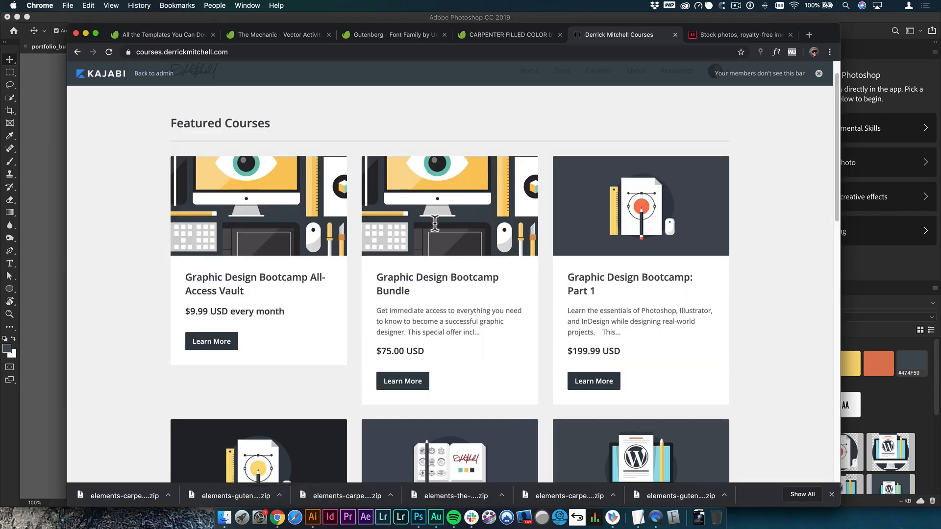
left_click(201, 36)
left_click(269, 35)
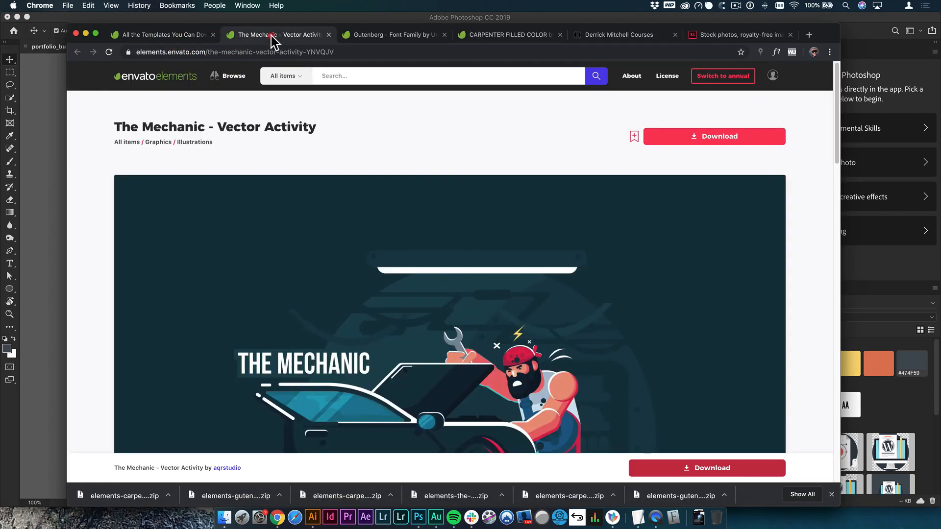
left_click(169, 38)
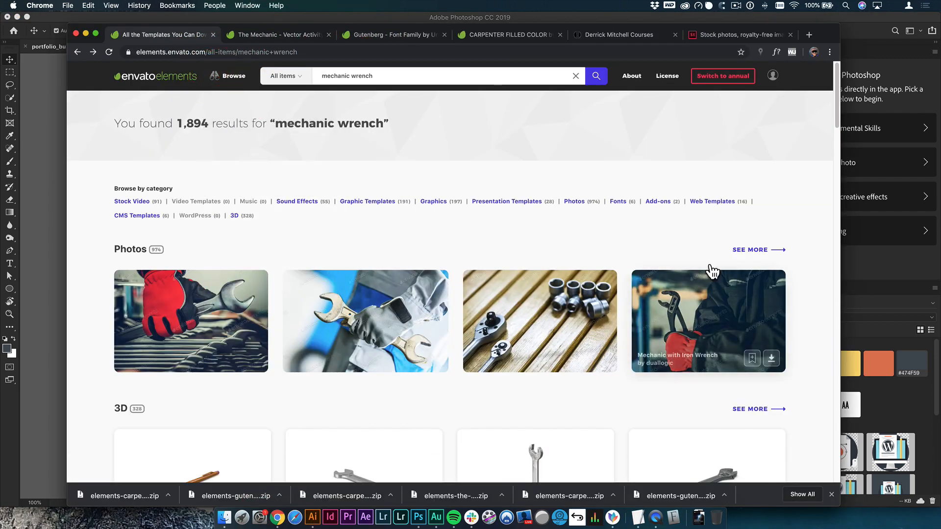
mouse_move(775, 76)
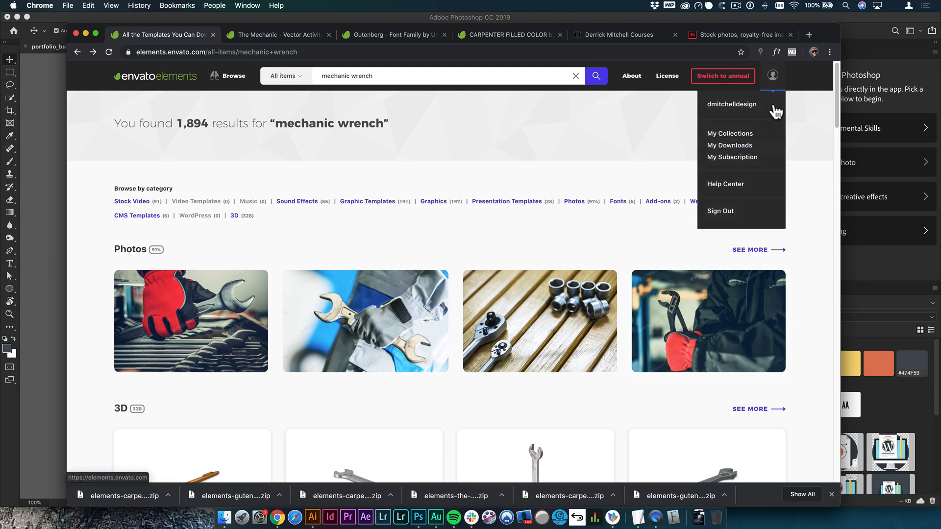
left_click(750, 136)
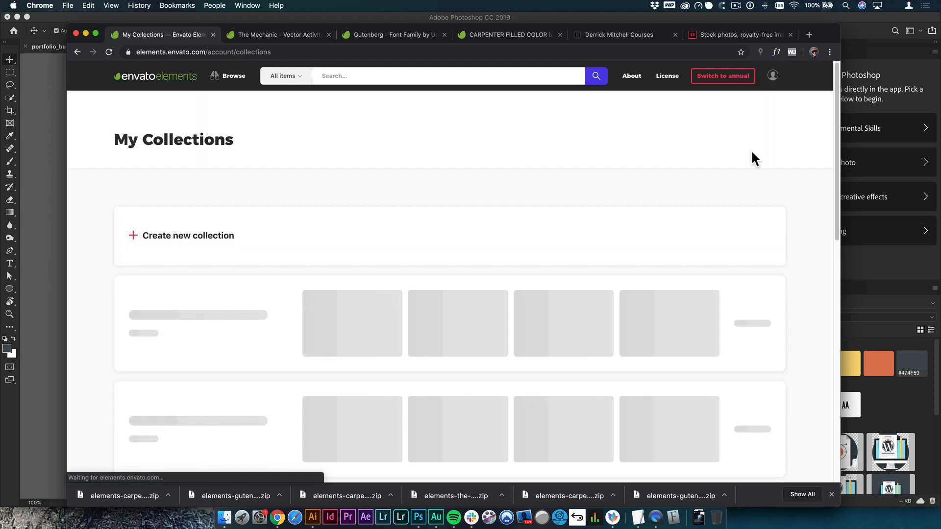
- Open the first saved collection and download Vintage Wrenchs Duo, adding it to the first recent project
scroll(773, 157, "down", 2)
scroll(765, 211, "down", 1)
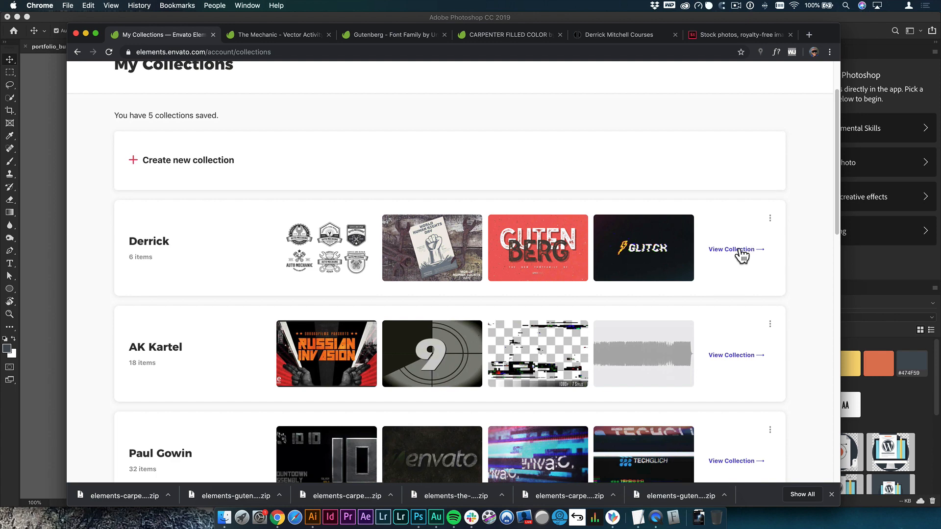
left_click(741, 251)
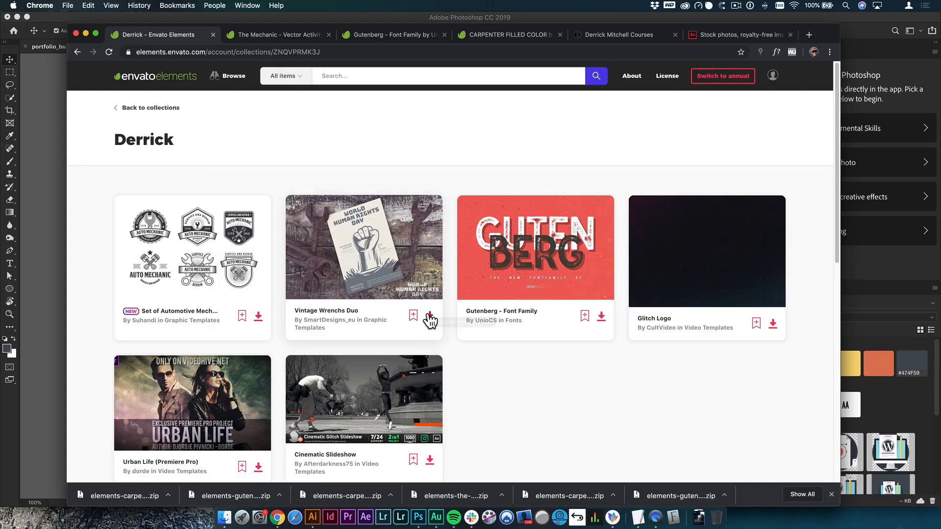
left_click(413, 316)
left_click(393, 259)
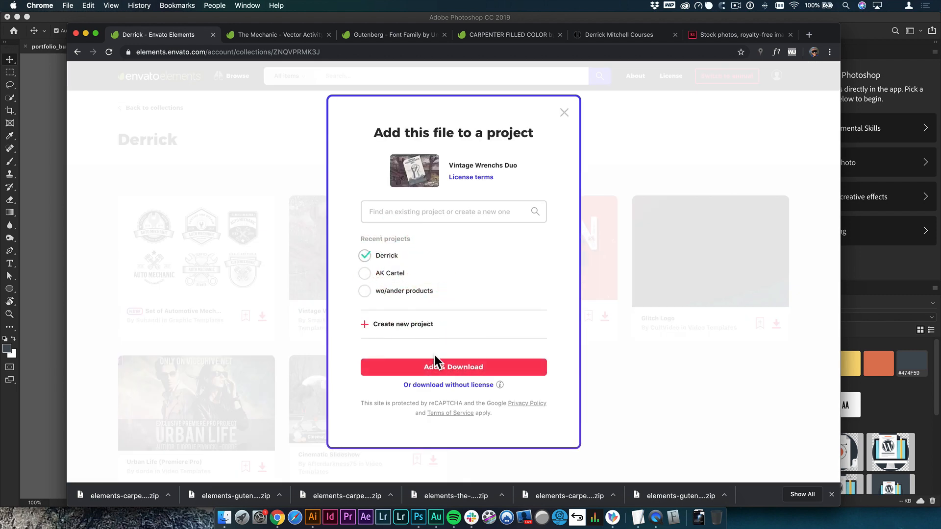
left_click(486, 373)
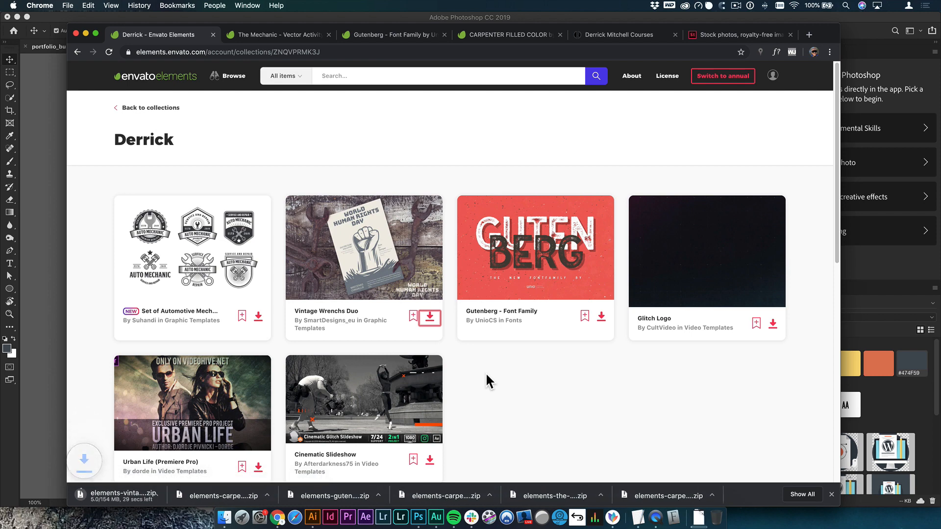
- Download the Set of Automotive Mechanic Logo Badge, adding it to the first recent project
left_click(218, 253)
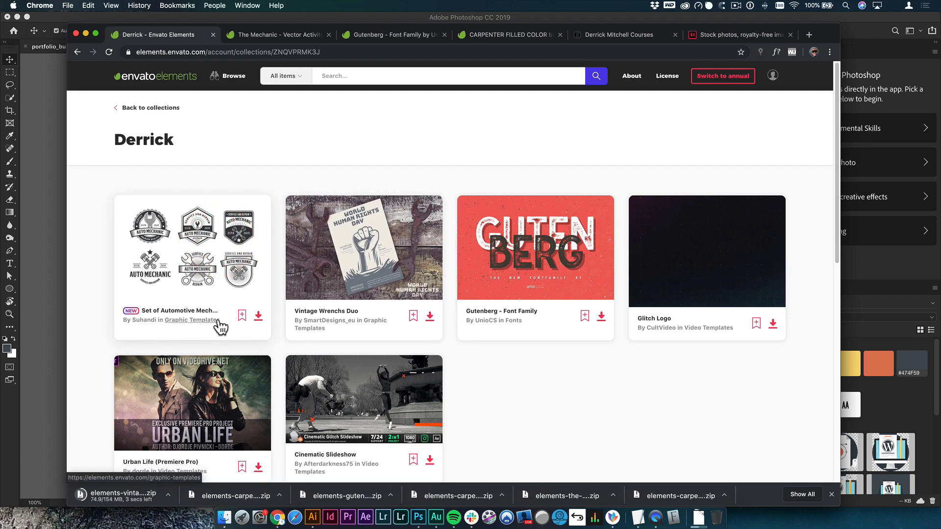
left_click(259, 316)
left_click(381, 255)
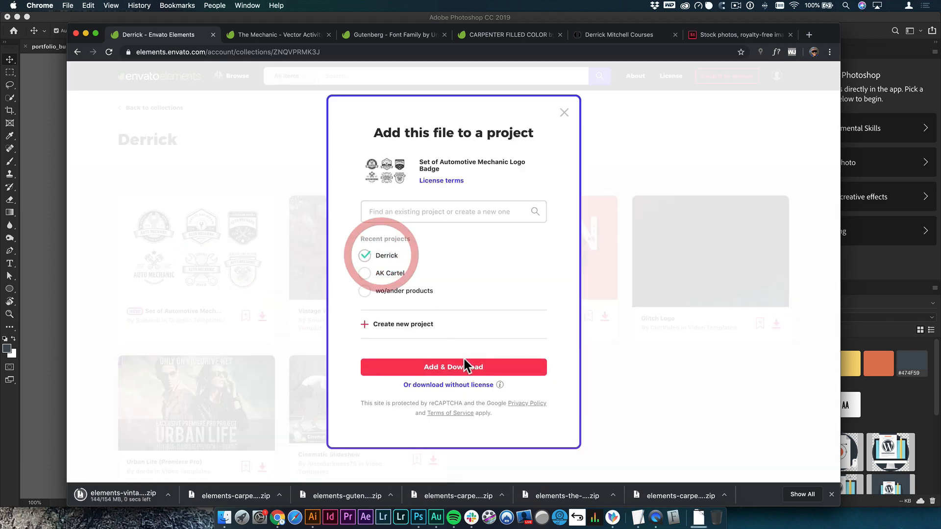
left_click(466, 367)
- Switch to Finder, move the logo badge and Vintage Wrenchs Duo archives into the Global Assets folder, and extract both
left_click(224, 517)
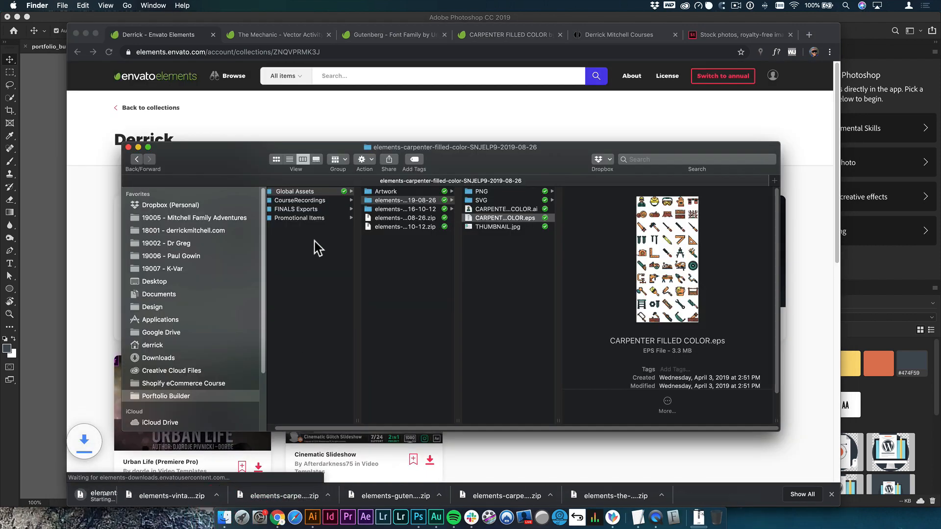
left_click(415, 283)
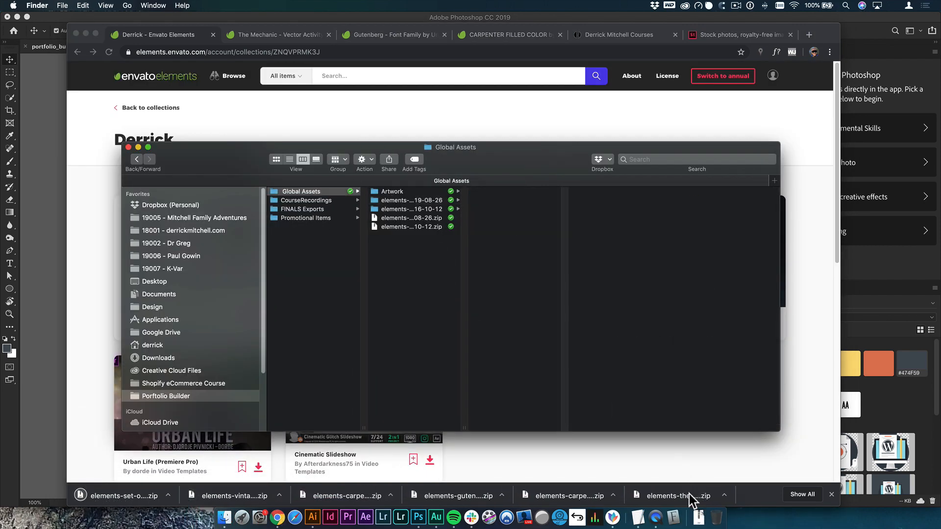
left_click_drag(691, 500, 390, 274)
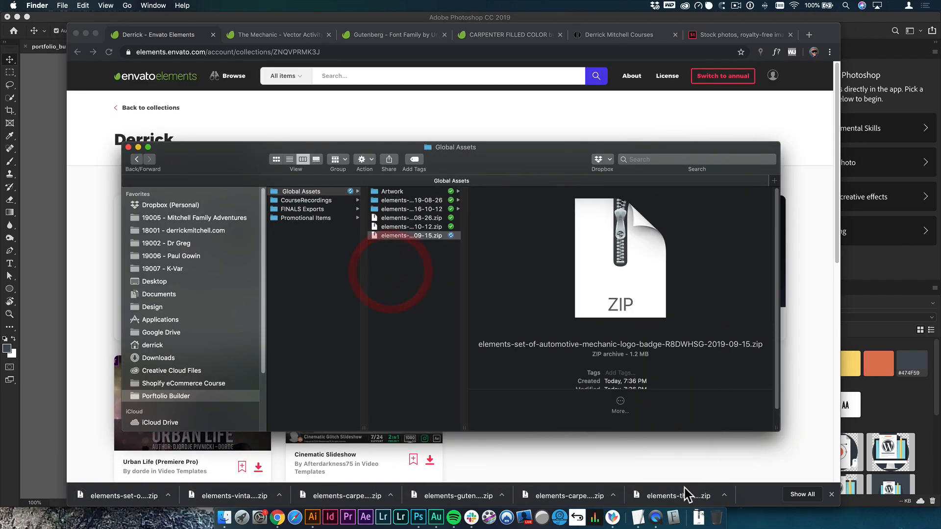
left_click_drag(689, 496, 427, 237)
key("super+o")
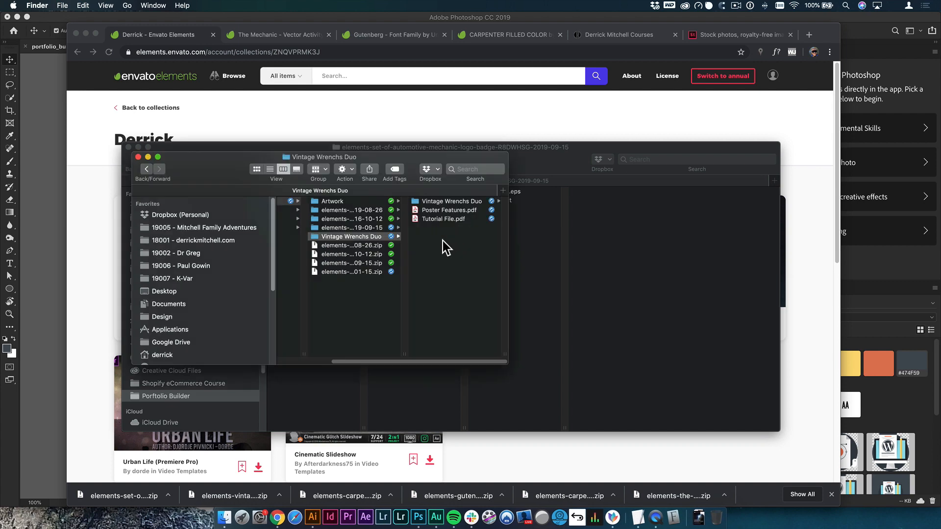
- Preview the horizontal and vertical PSD mockups in the inner Vintage Wrenchs Duo folder
left_click(453, 199)
left_click(465, 201)
key("space")
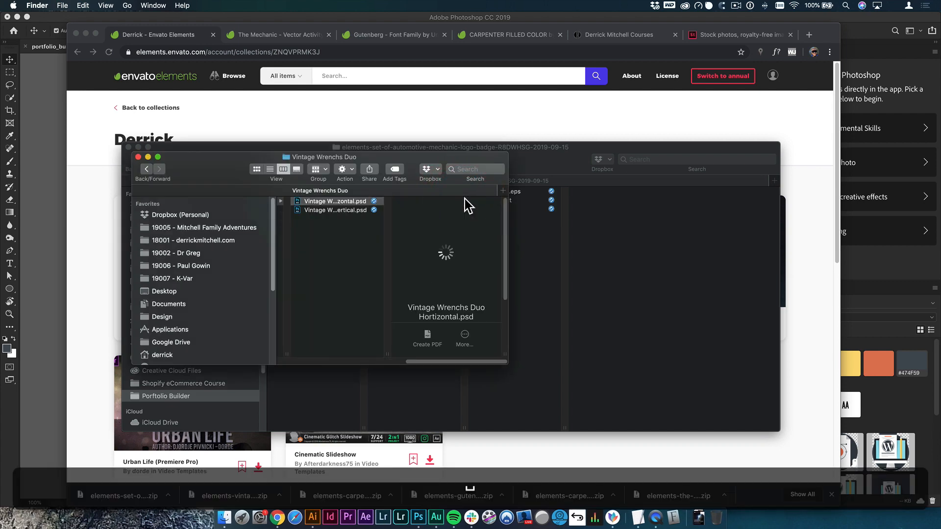
key("Down")
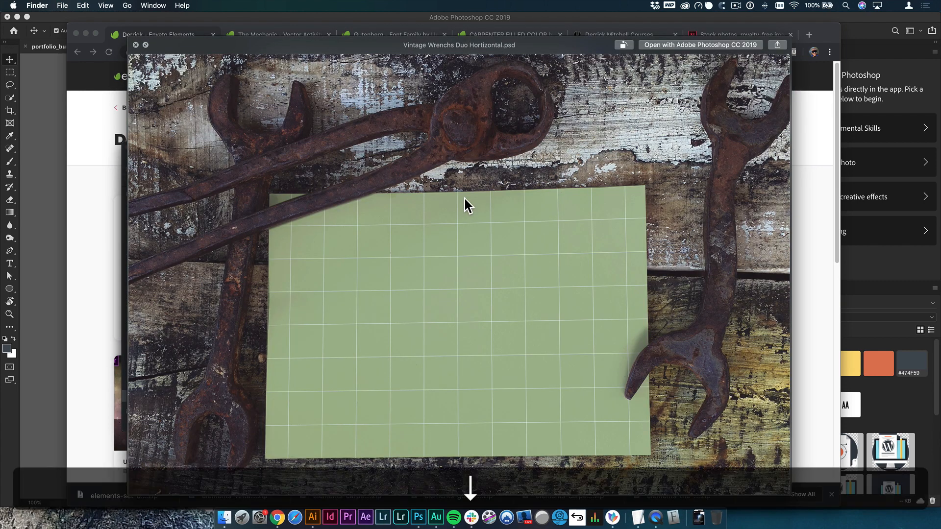
key("Up")
key("space")
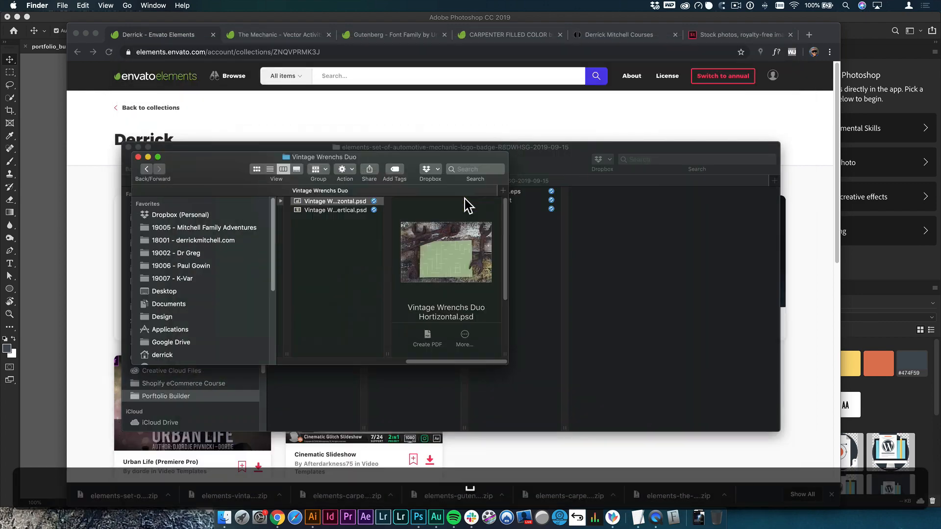
- Preview Poster Features.pdf and Tutorial File.pdf from the Vintage Wrenchs Duo folder
key("Left")
key("Down")
key("space")
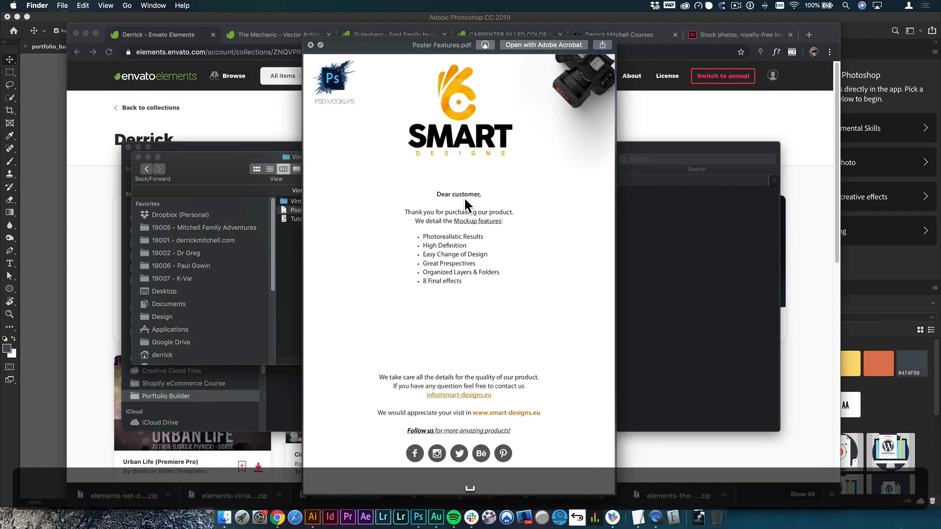
key("space")
key("Down")
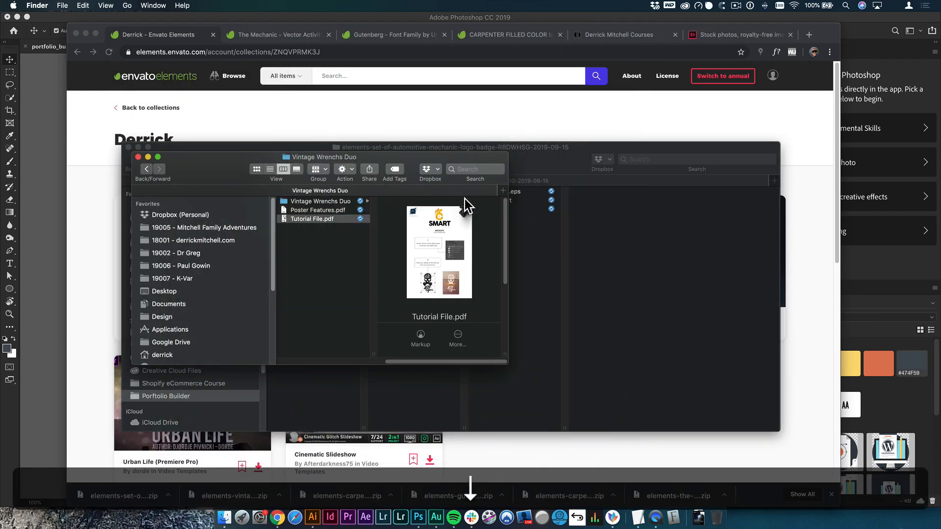
key("space")
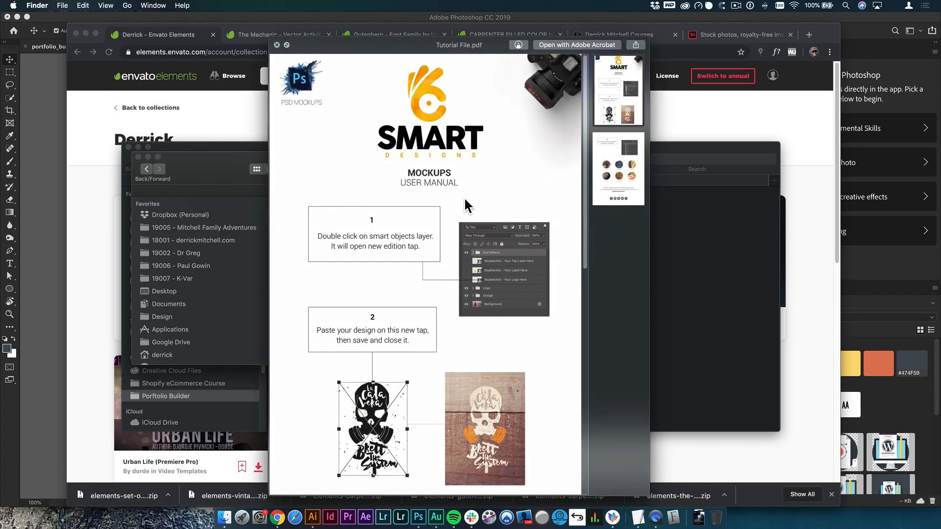
key("space")
- Check the Vintage Wrenchs Duo item in Chrome, and return to Finder to preview its horizontal PSD mockup
left_click(414, 109)
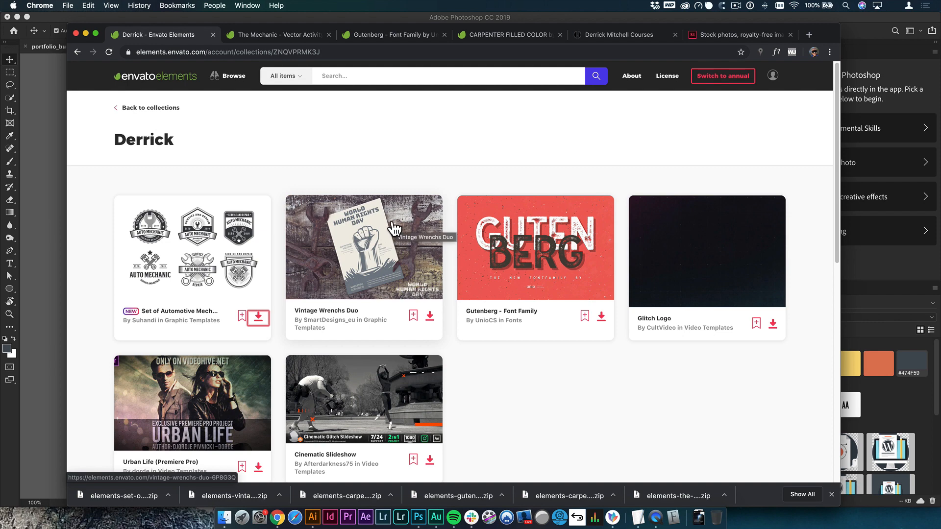
left_click(223, 520)
left_click(437, 201)
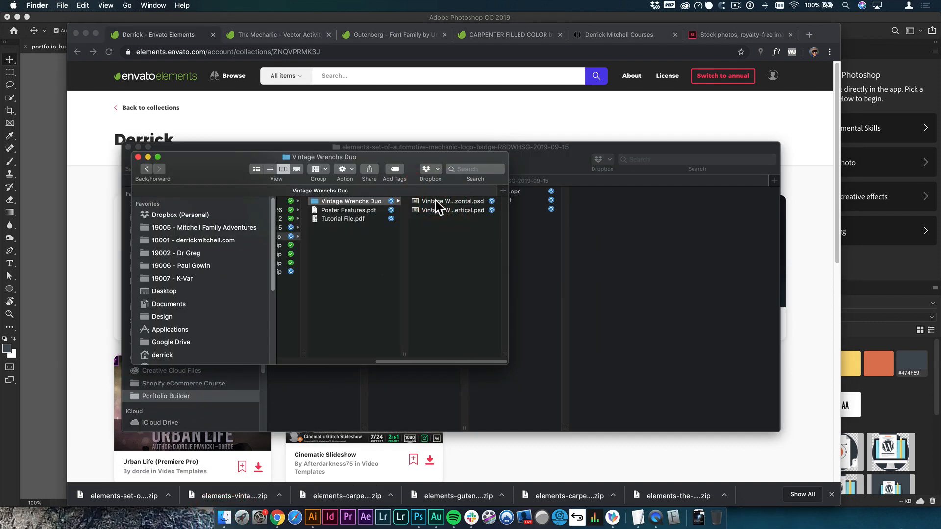
left_click(435, 201)
key("space")
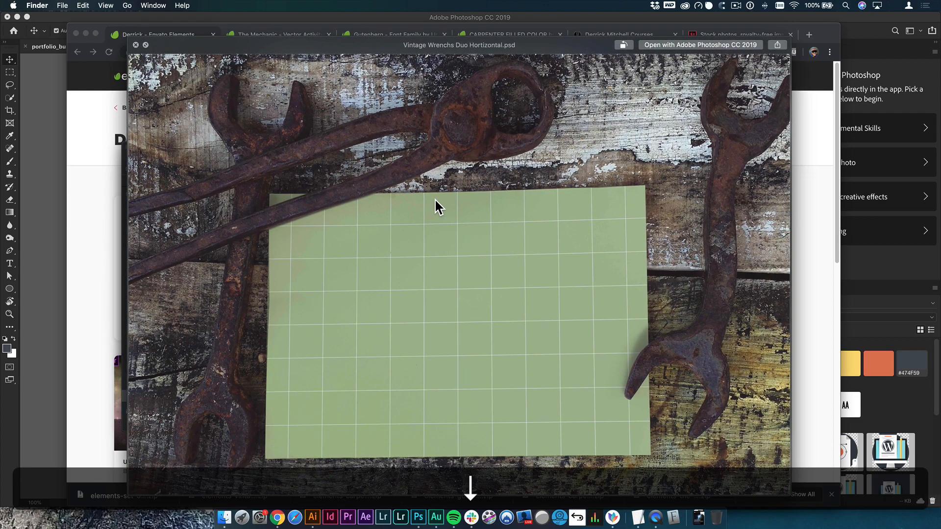
- Reopen the preview of Tutorial File.pdf to review the mockup instructions
key("Down")
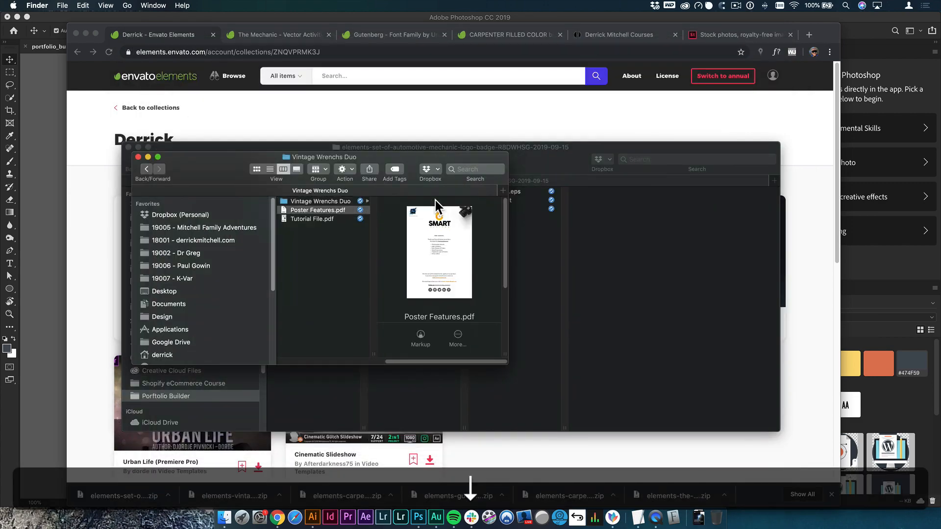
key("Down")
key("space")
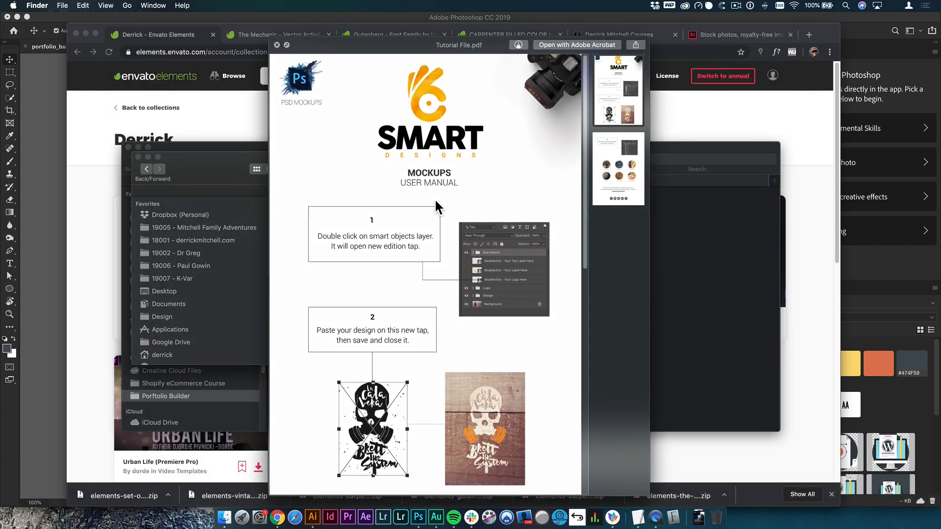